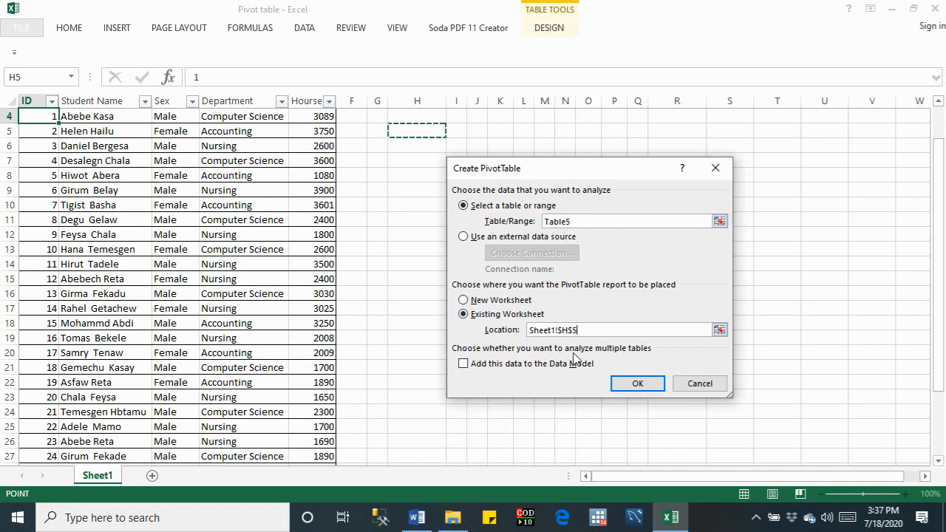
# - Create the PivotTable from Table5 at cell H5 of Sheet1, with Department as rows and Hourse worked as summed values
pyautogui.click(628, 383)
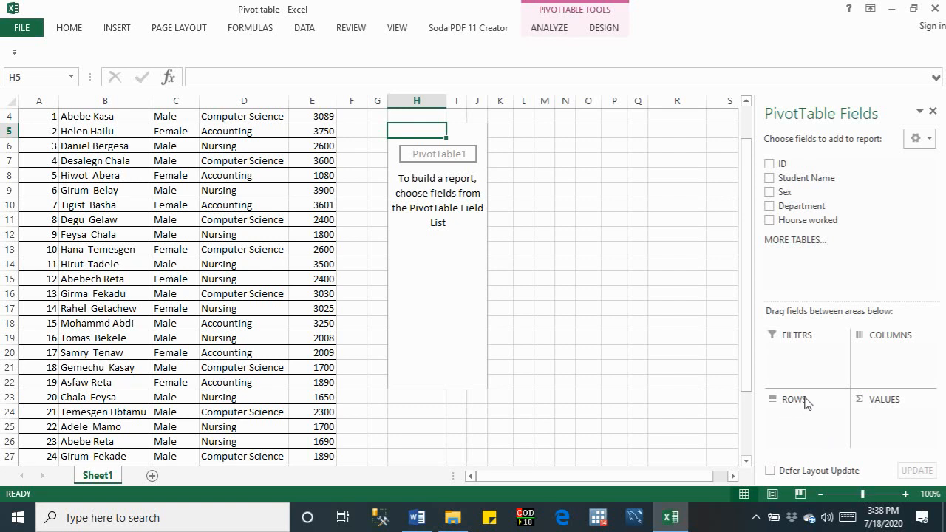
pyautogui.click(769, 208)
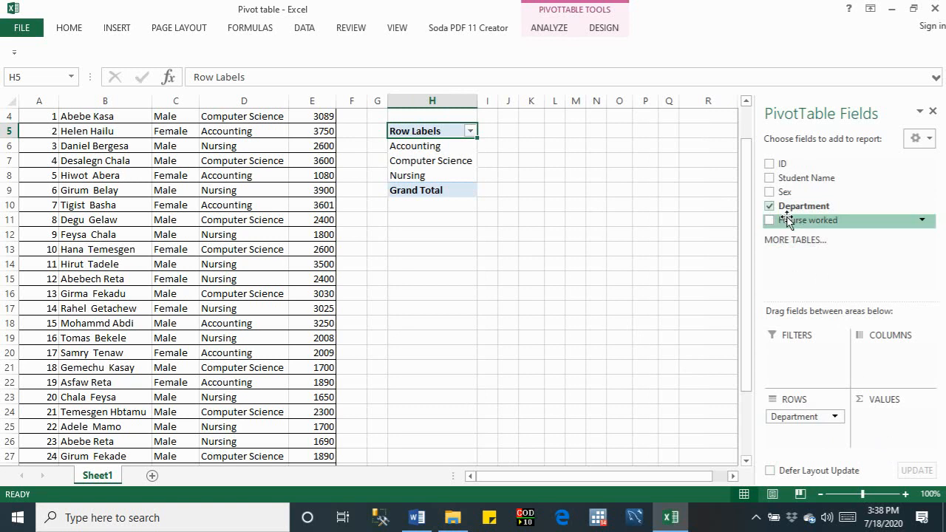
pyautogui.moveTo(788, 224); pyautogui.dragTo(899, 433)
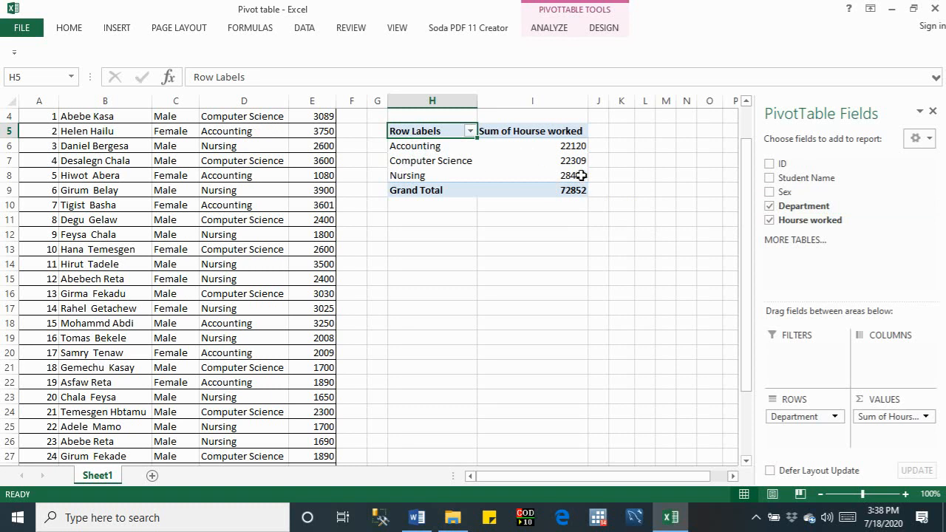
# - Rename the "Sum of Hourse worked" header in I5 to "Sum" and fit column I to its contents
pyautogui.moveTo(556, 180)
pyautogui.moveTo(536, 142)
pyautogui.moveTo(420, 177)
pyautogui.click(513, 132)
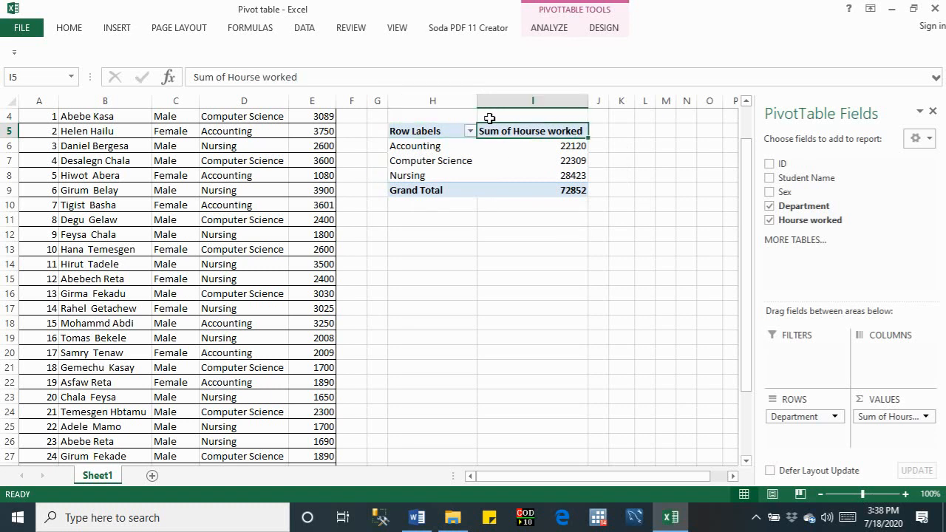
pyautogui.moveTo(328, 81); pyautogui.dragTo(232, 82)
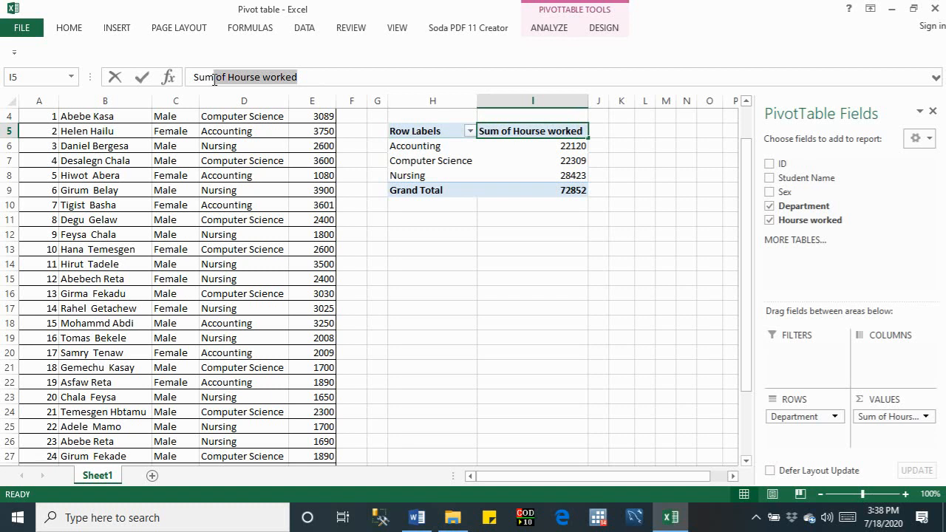
pyautogui.press('BackSpace')
pyautogui.click(412, 147)
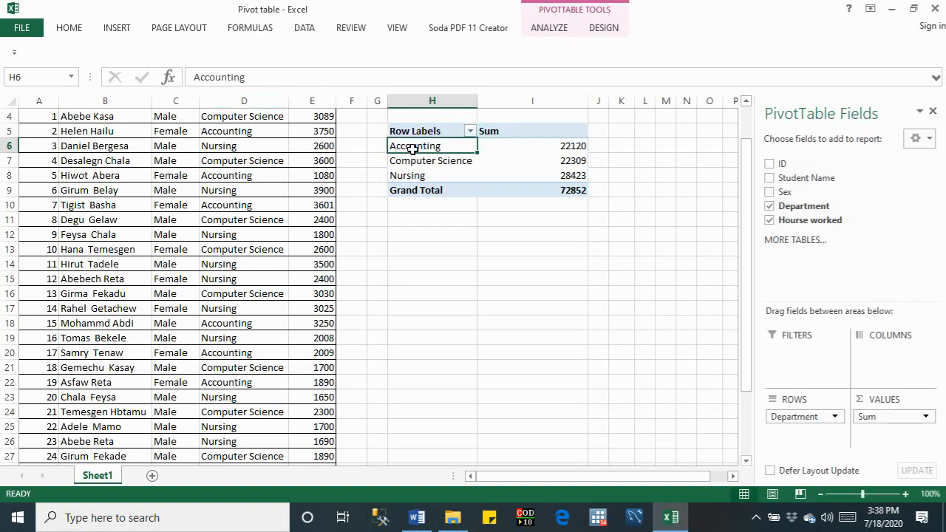
pyautogui.doubleClick(588, 104)
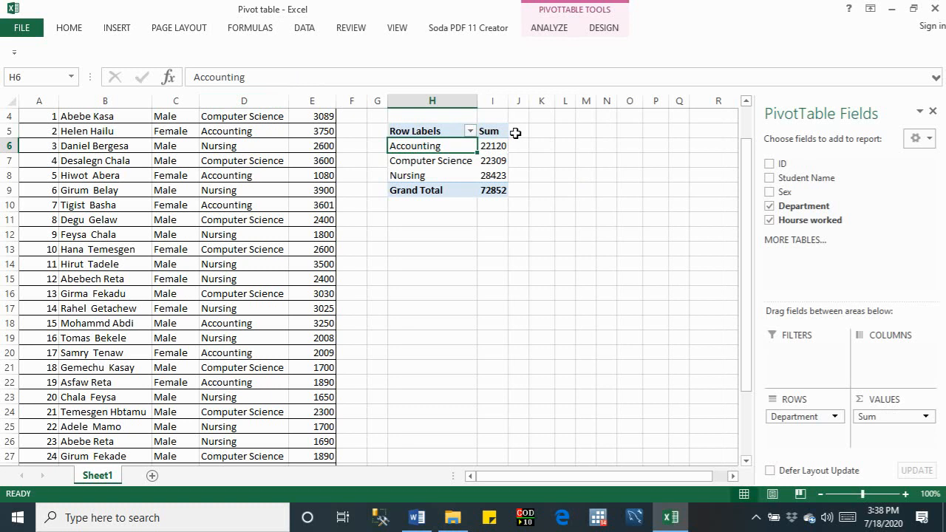
# - Add the Hourse worked field to the PivotTable's values several more times to create additional value columns
pyautogui.click(490, 130)
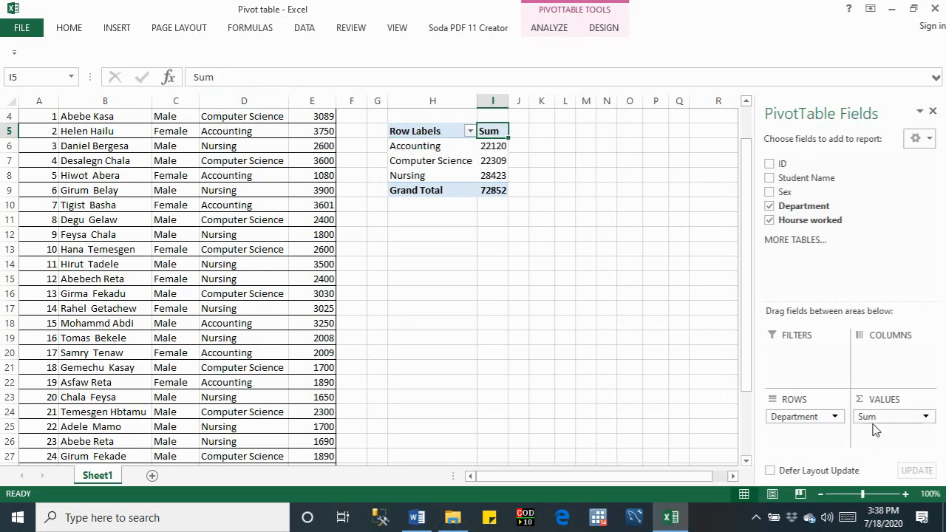
pyautogui.moveTo(809, 227); pyautogui.dragTo(891, 436)
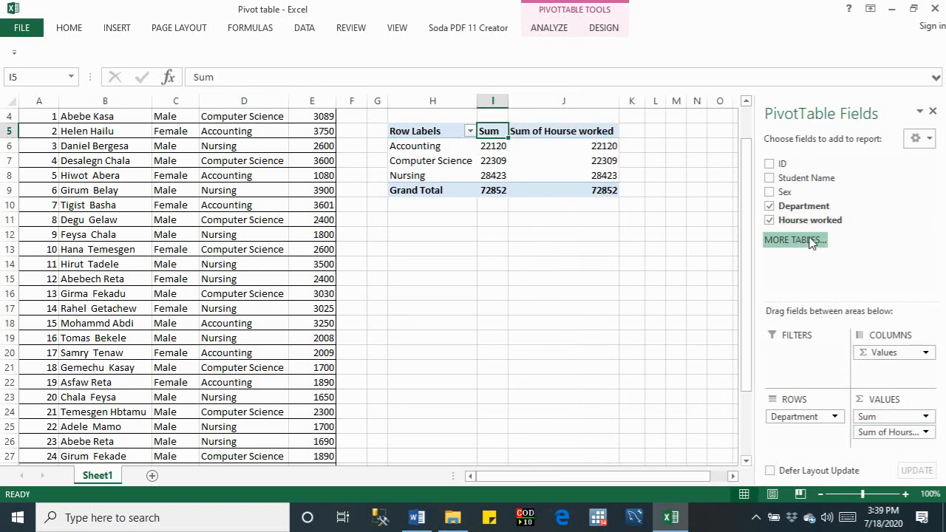
pyautogui.moveTo(809, 225); pyautogui.dragTo(891, 442)
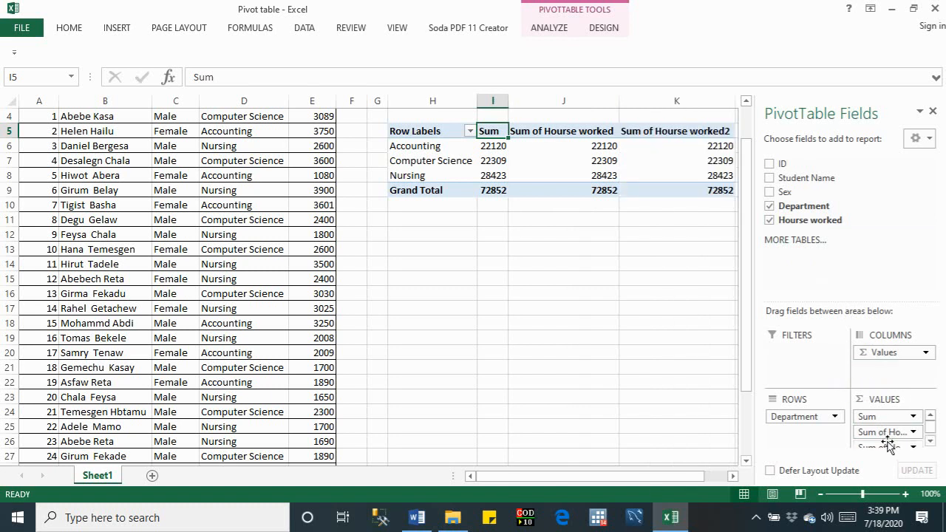
pyautogui.moveTo(810, 229); pyautogui.dragTo(923, 446)
pyautogui.click(930, 442)
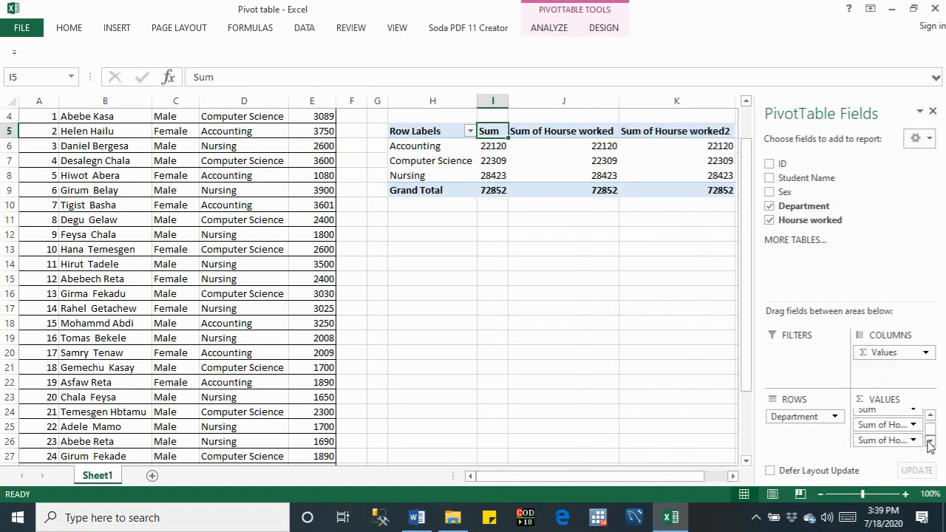
pyautogui.moveTo(791, 221)
pyautogui.mouseDown()
pyautogui.moveTo(883, 437)
pyautogui.moveTo(878, 452)
pyautogui.moveTo(861, 389)
pyautogui.mouseUp()
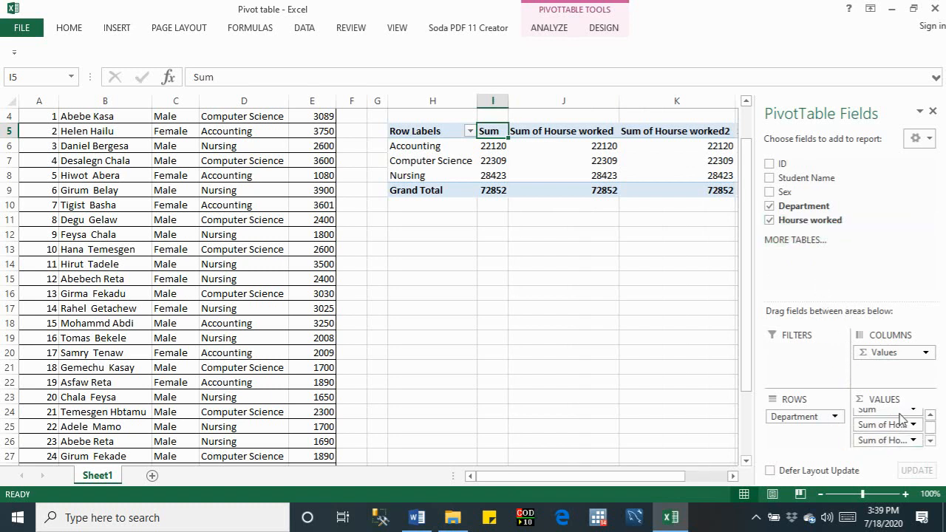
pyautogui.click(931, 442)
pyautogui.click(931, 441)
pyautogui.moveTo(767, 216); pyautogui.dragTo(883, 447)
pyautogui.click(933, 442)
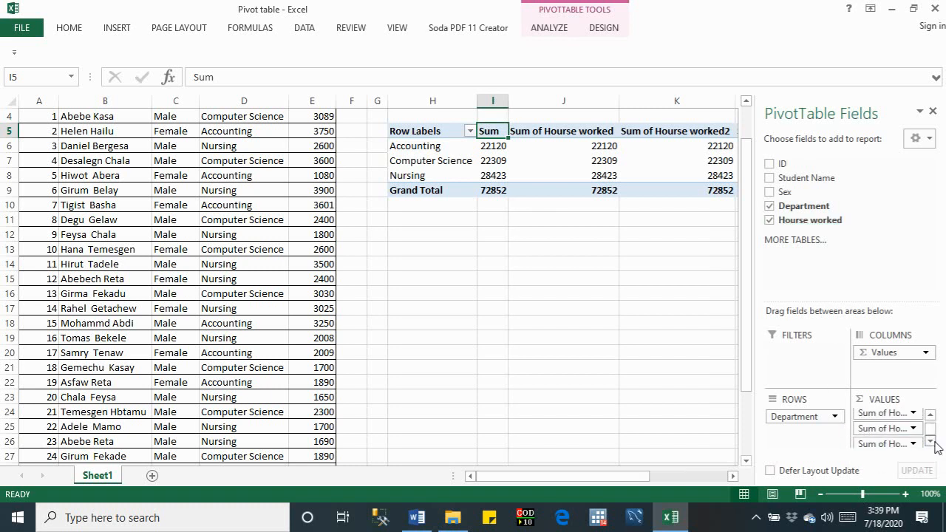
pyautogui.moveTo(813, 221); pyautogui.dragTo(881, 449)
pyautogui.click(641, 308)
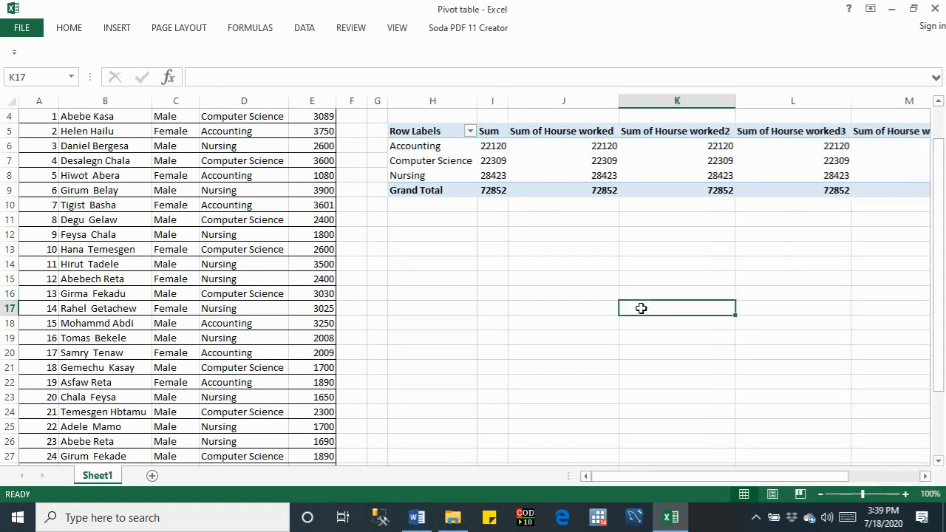
# - Summarize the "Sum of Hourse worked" values in column J by Average
pyautogui.click(534, 136)
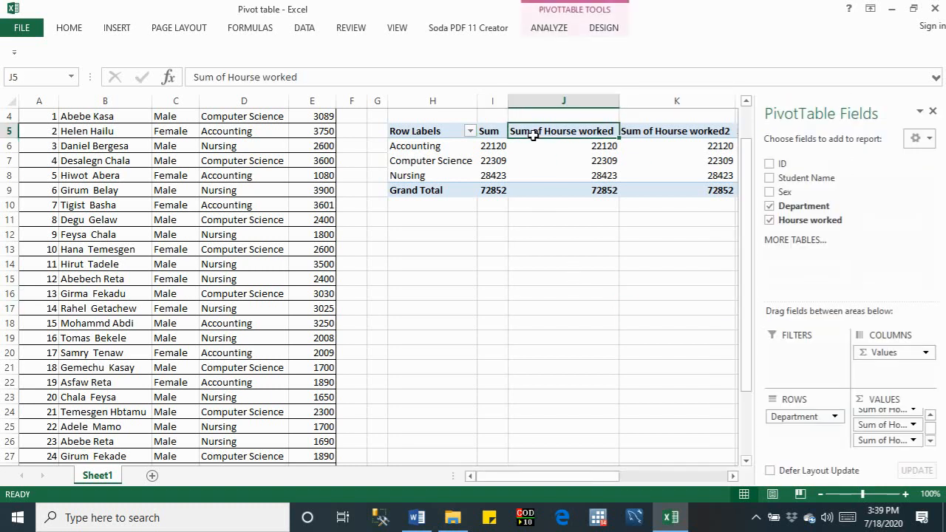
pyautogui.rightClick(524, 132)
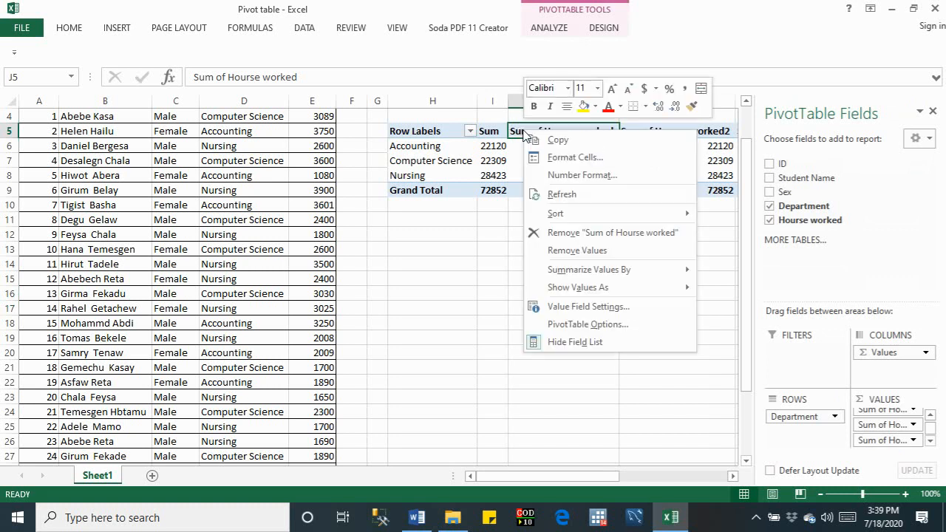
pyautogui.moveTo(584, 272)
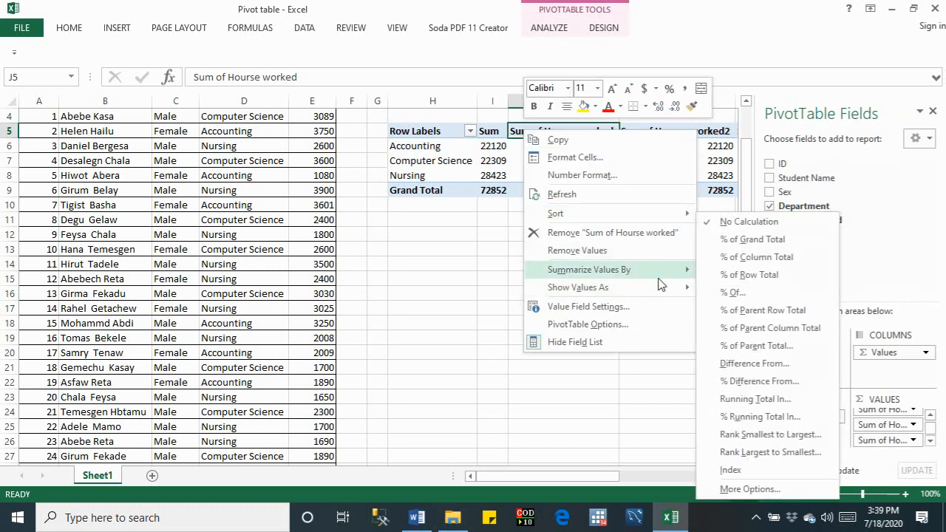
pyautogui.click(723, 304)
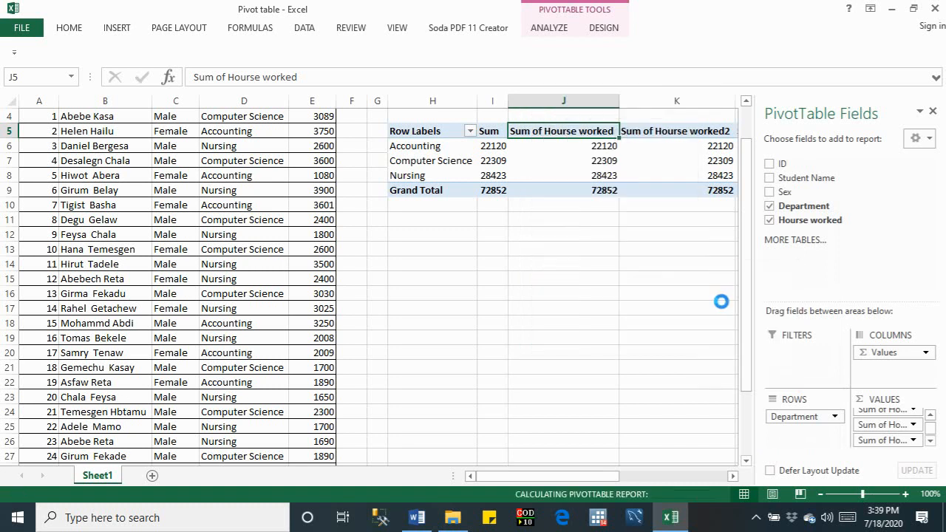
# - Format the average value field in column J as Number with 0 decimal places
pyautogui.rightClick(592, 146)
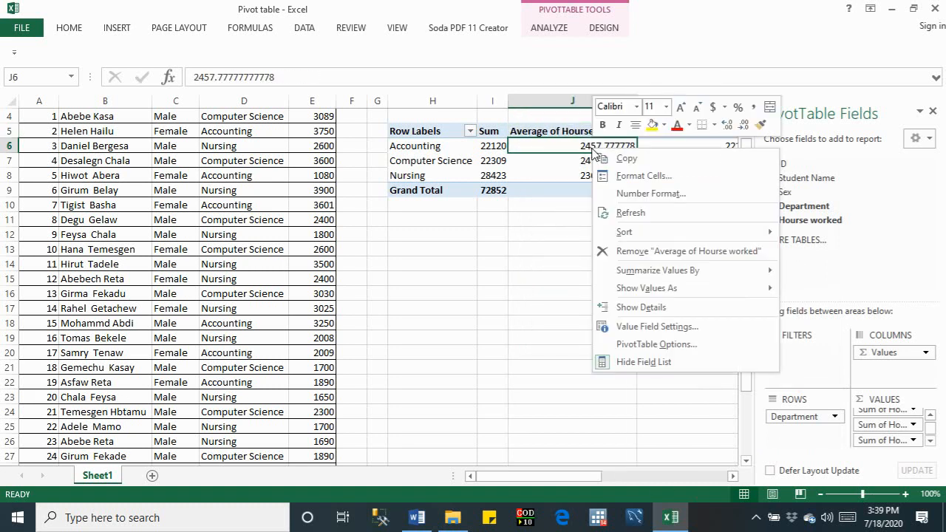
pyautogui.click(661, 334)
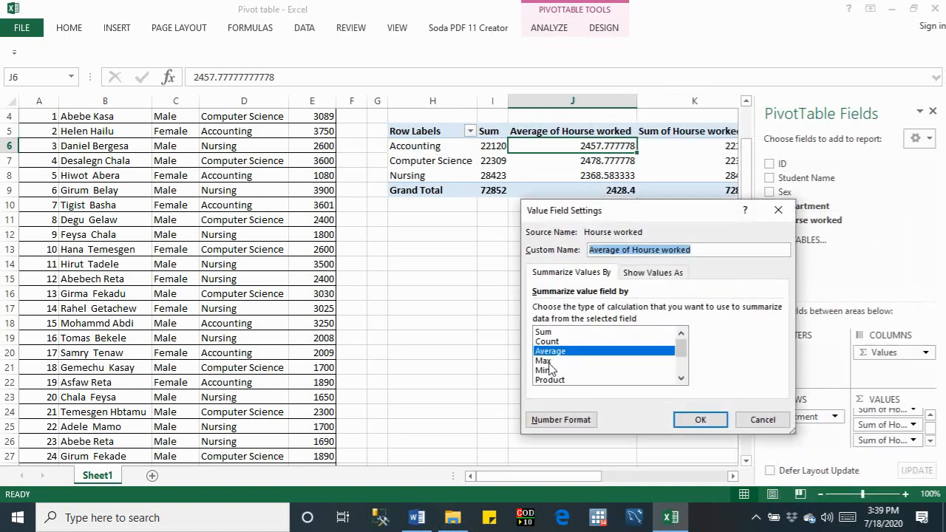
pyautogui.click(561, 420)
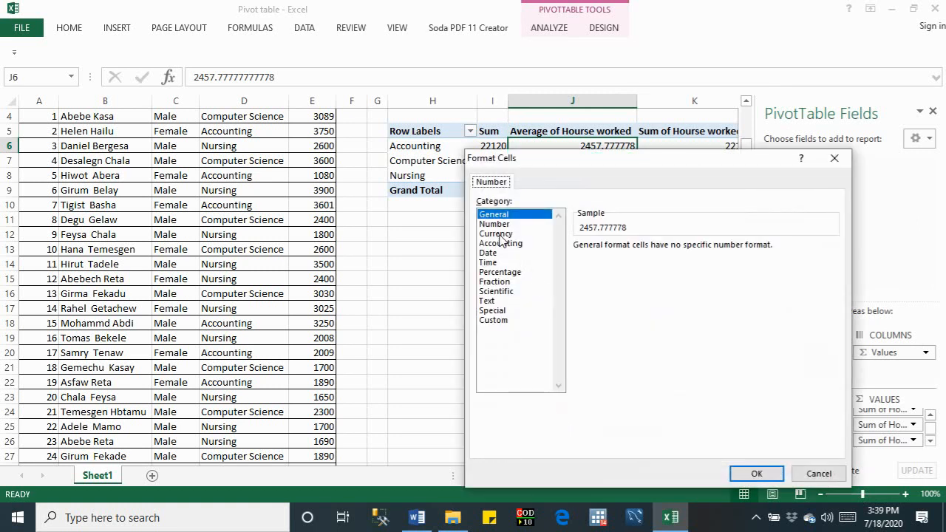
pyautogui.click(495, 224)
pyautogui.click(674, 250)
pyautogui.click(674, 250)
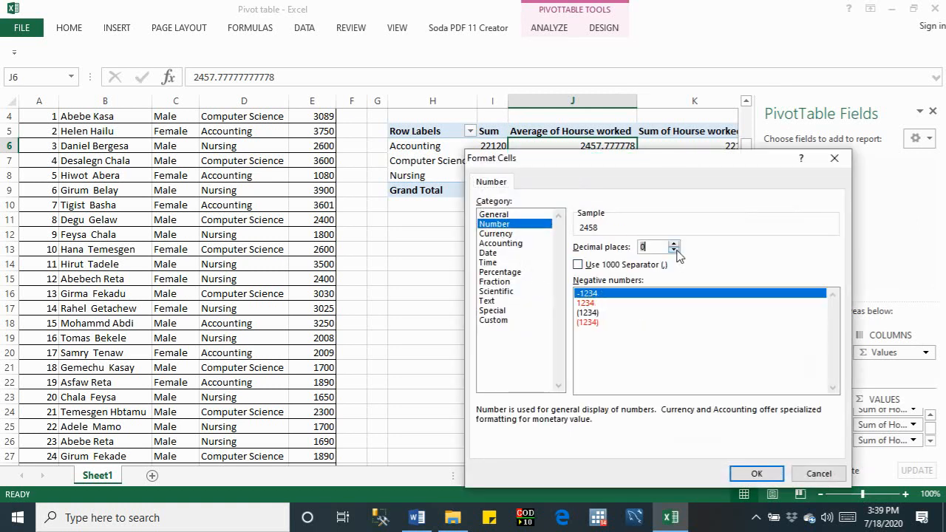
pyautogui.click(756, 474)
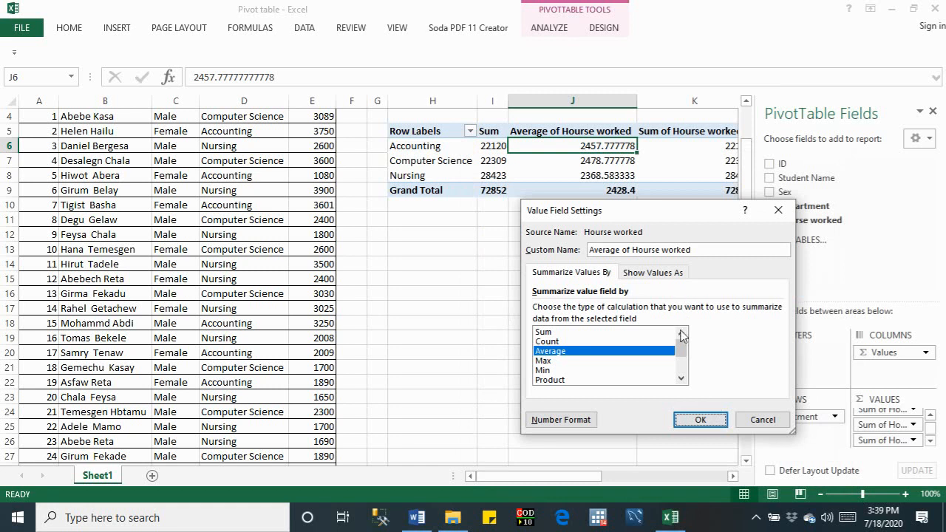
pyautogui.click(700, 420)
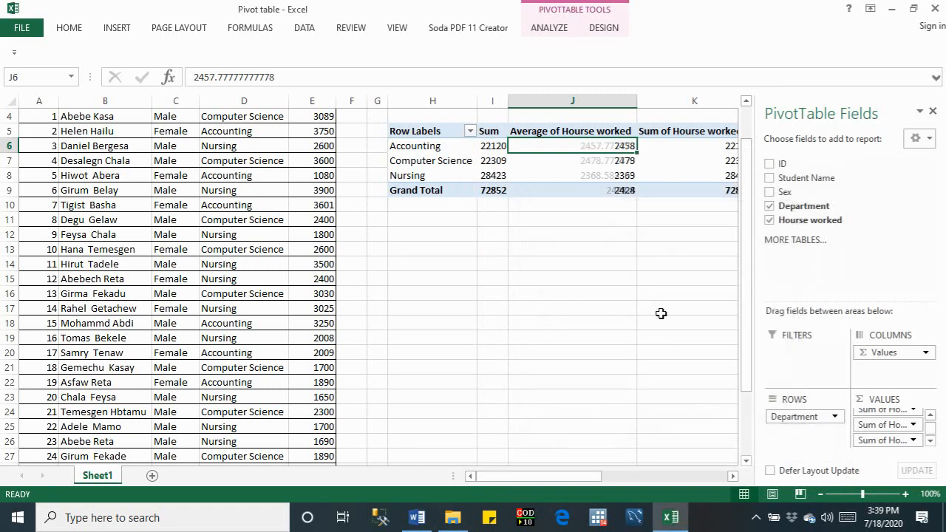
# - Shorten the header in J5 to "Average" and fit column J to its contents
pyautogui.click(616, 133)
pyautogui.moveTo(327, 74); pyautogui.dragTo(234, 74)
pyautogui.press('BackSpace')
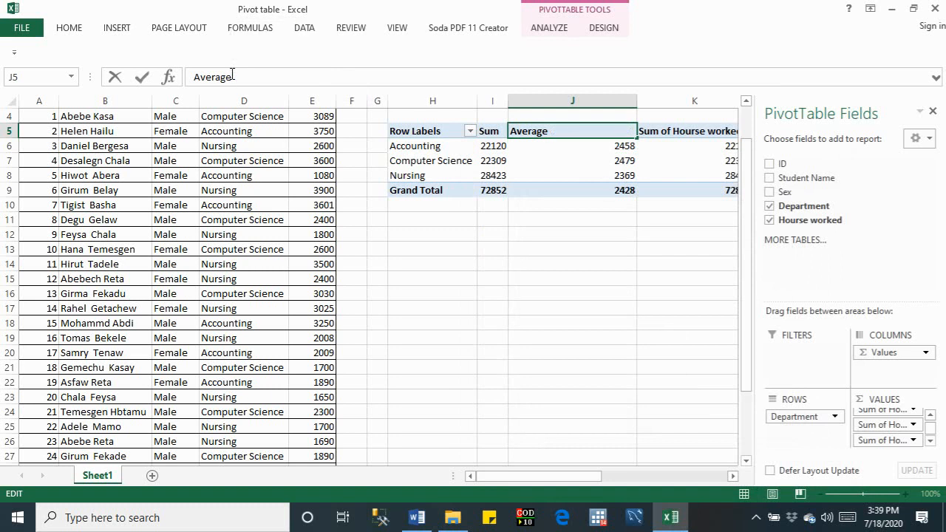
pyautogui.click(642, 101)
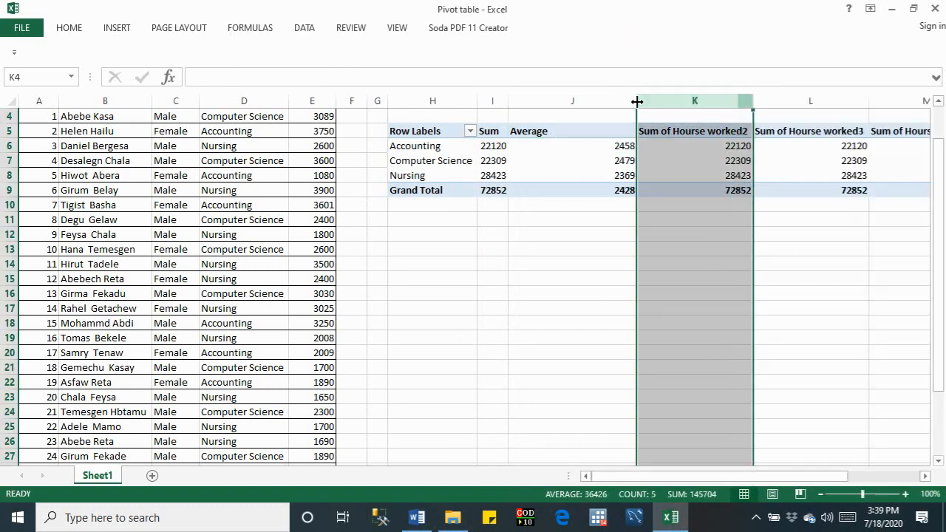
pyautogui.doubleClick(635, 102)
# - Summarize the "Sum of Hourse worked2" values in column K by Max
pyautogui.click(609, 131)
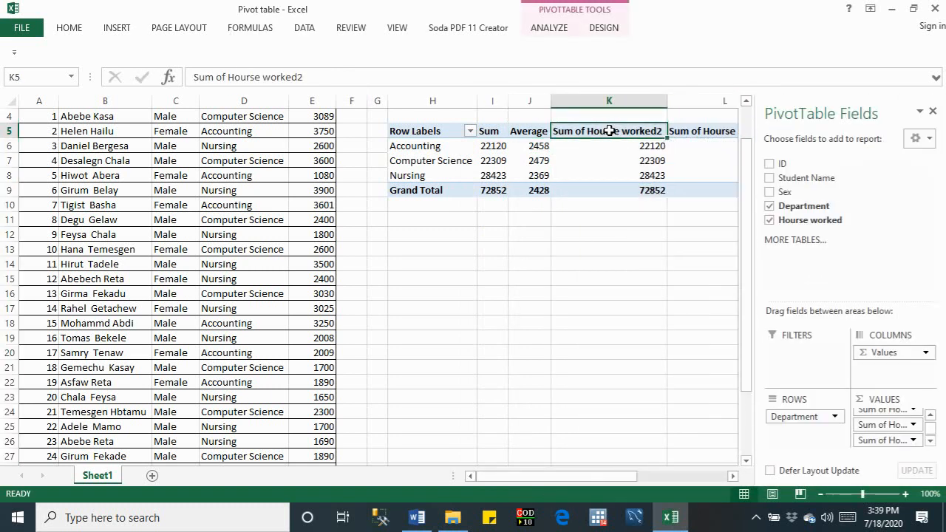
pyautogui.rightClick(609, 131)
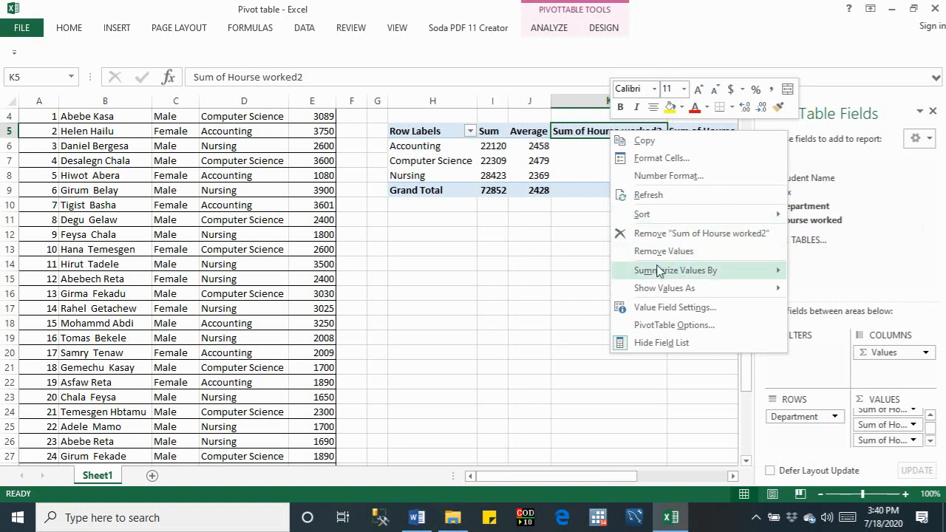
pyautogui.moveTo(660, 274)
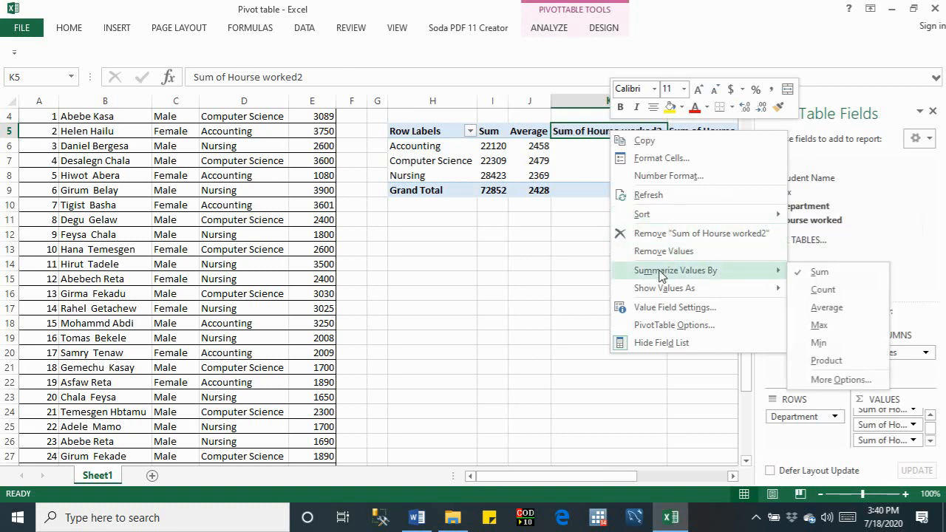
pyautogui.click(820, 326)
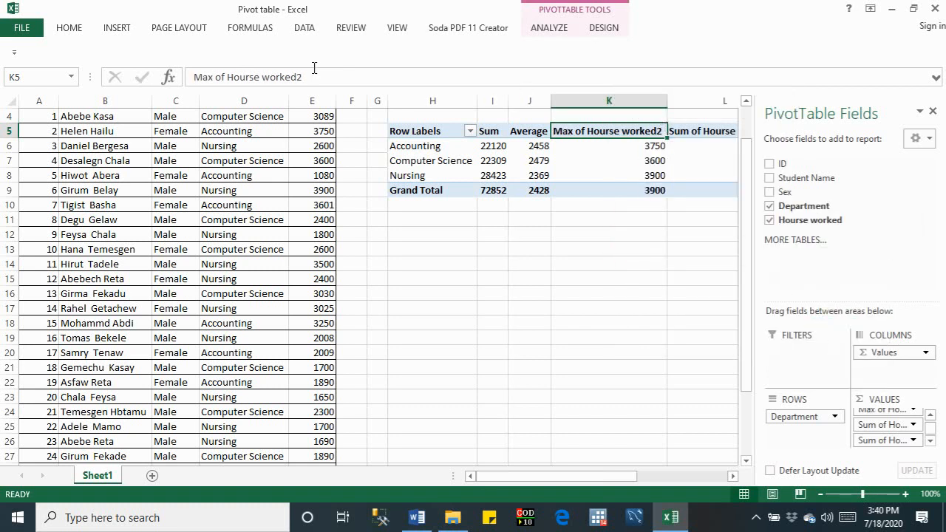
# - Shorten the header in K5 to "Max" and fit column K to its contents
pyautogui.moveTo(313, 77); pyautogui.dragTo(216, 77)
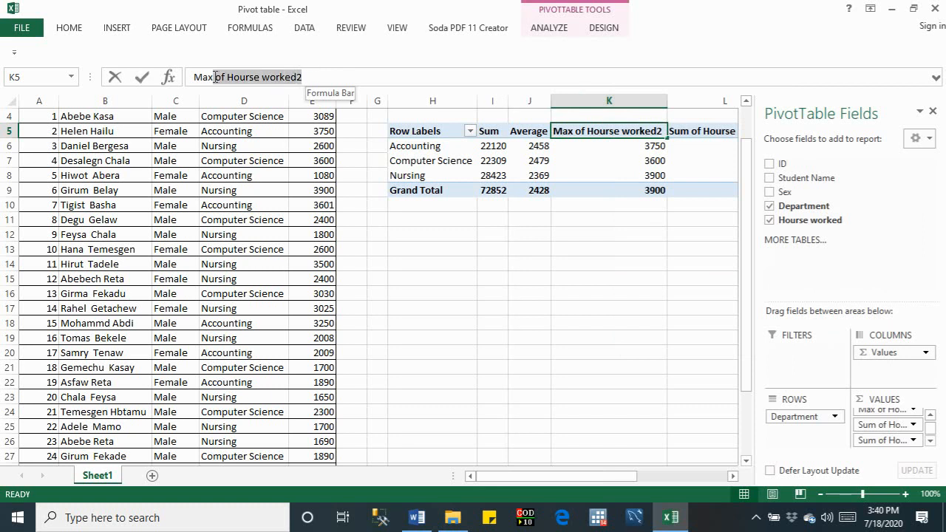
pyautogui.press('BackSpace')
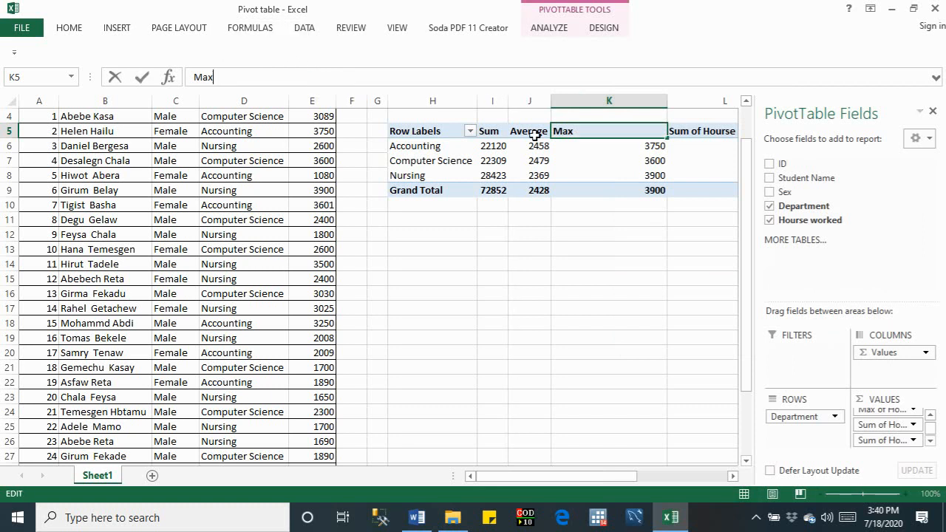
pyautogui.click(618, 162)
pyautogui.doubleClick(665, 100)
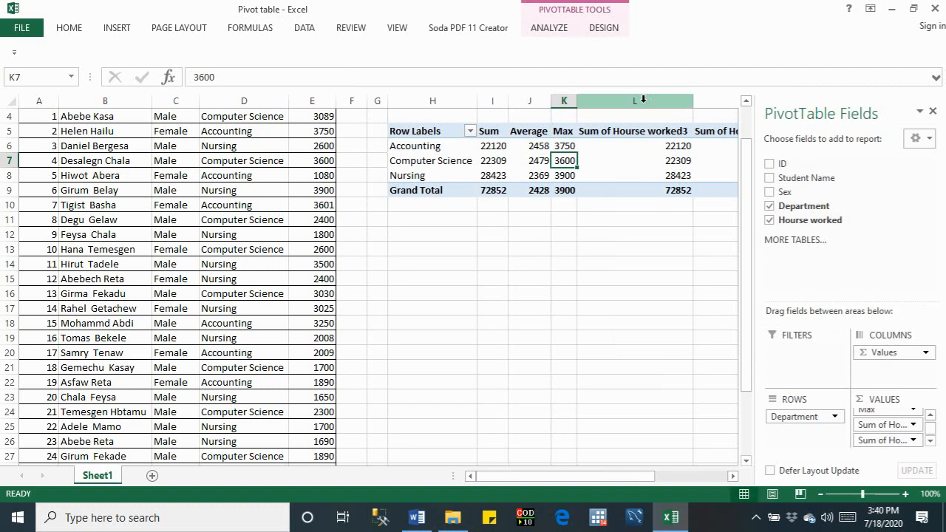
# - Summarize the "Sum of Hourse worked3" values in column L by Min
pyautogui.click(619, 133)
pyautogui.rightClick(618, 133)
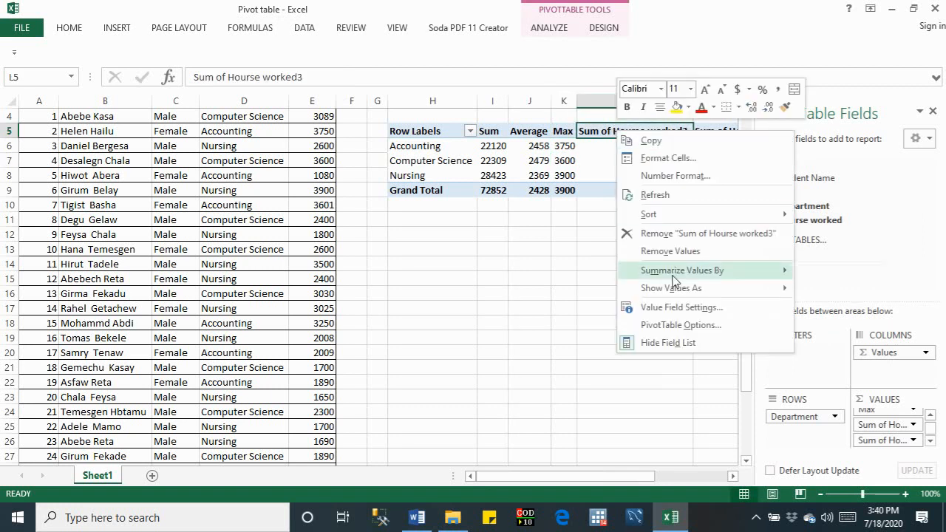
pyautogui.moveTo(673, 281)
pyautogui.click(825, 345)
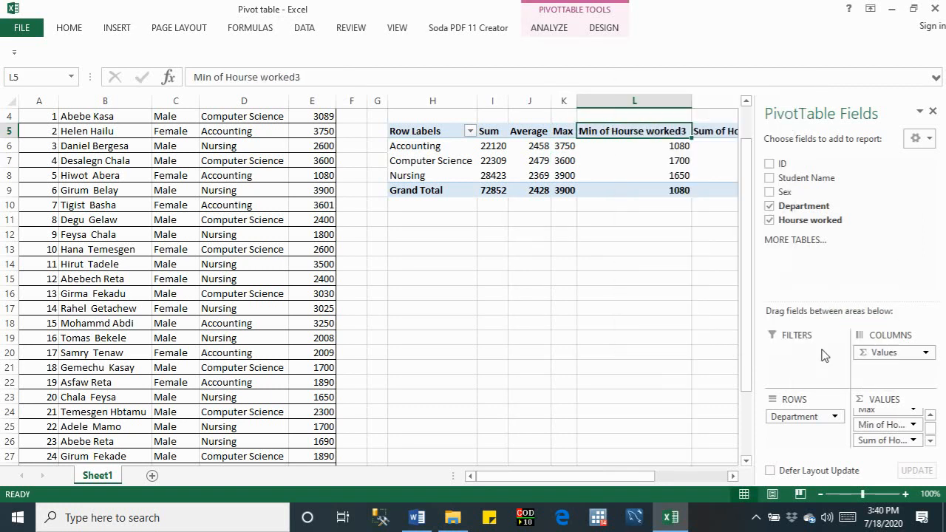
# - Shorten the header in L5 to "Min" and fit column L to its contents
pyautogui.moveTo(253, 77); pyautogui.dragTo(211, 77)
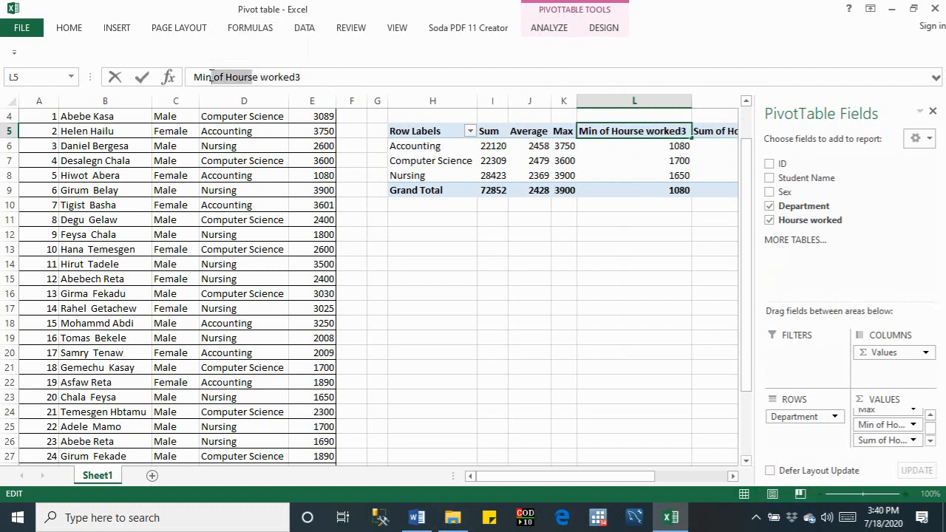
pyautogui.press('Delete')
pyautogui.press('Delete')
pyautogui.press('Delete')
pyautogui.press('Delete')
pyautogui.press('Delete')
pyautogui.press('Delete')
pyautogui.press('Delete')
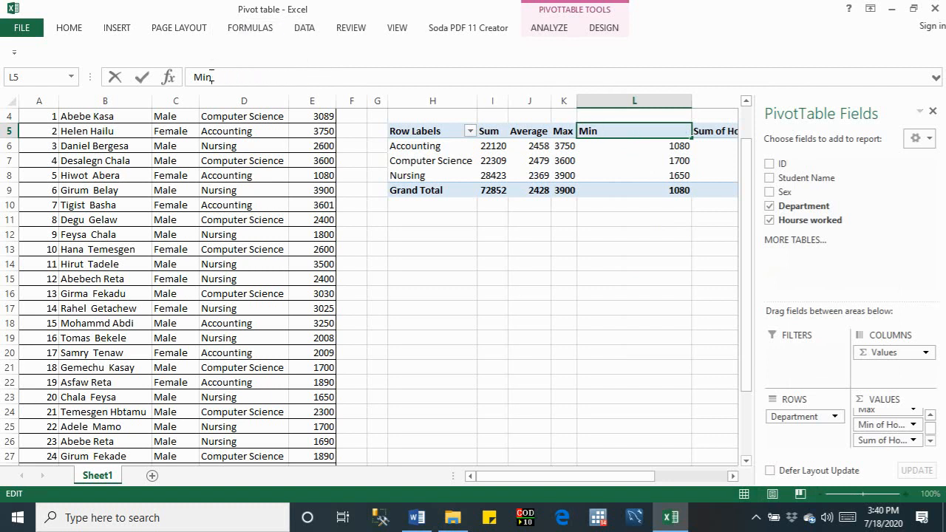
pyautogui.click(618, 189)
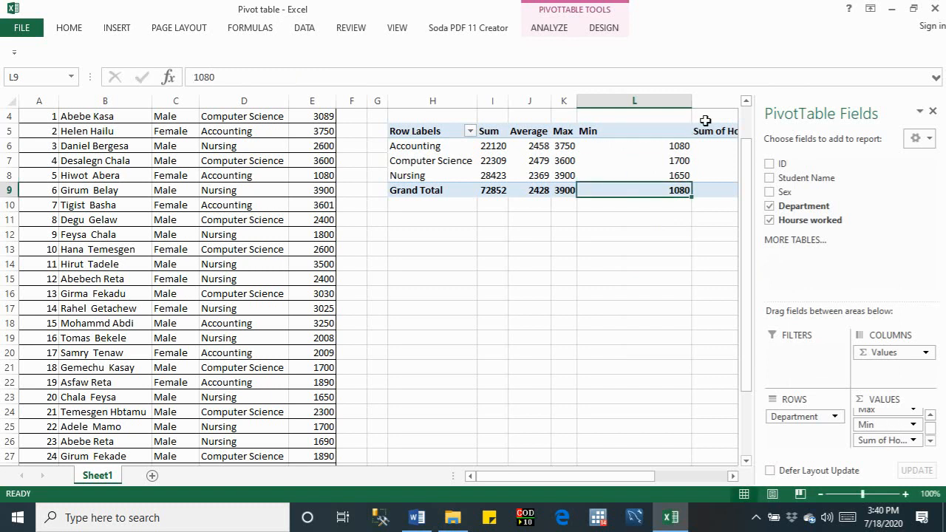
pyautogui.doubleClick(690, 100)
# - Choose StdDevp as the summary calculation for the "Sum of Hourse worked4" values in column M
pyautogui.click(655, 131)
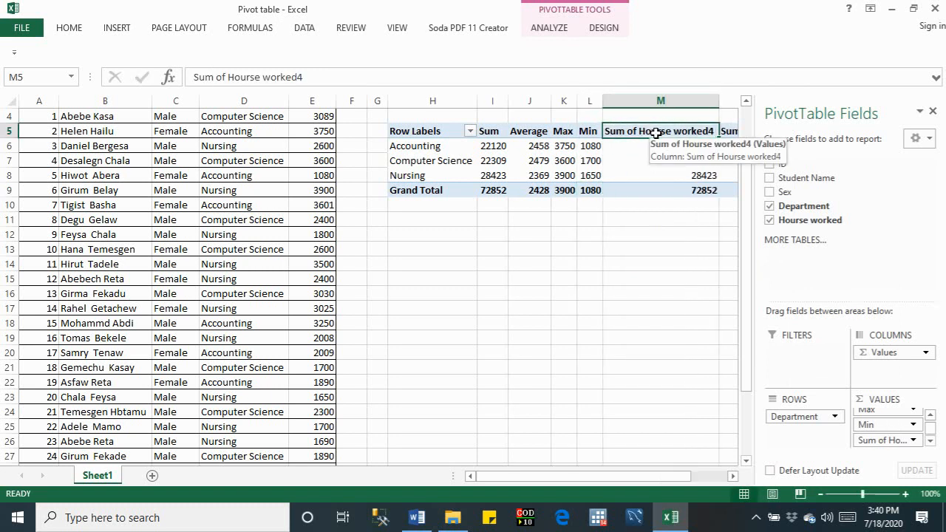
pyautogui.rightClick(657, 132)
pyautogui.moveTo(700, 280)
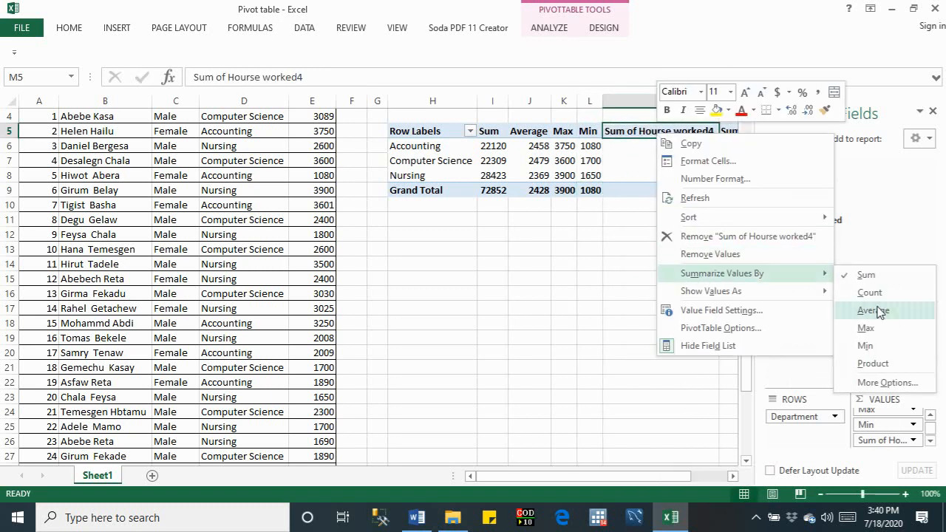
pyautogui.click(895, 383)
pyautogui.click(613, 340)
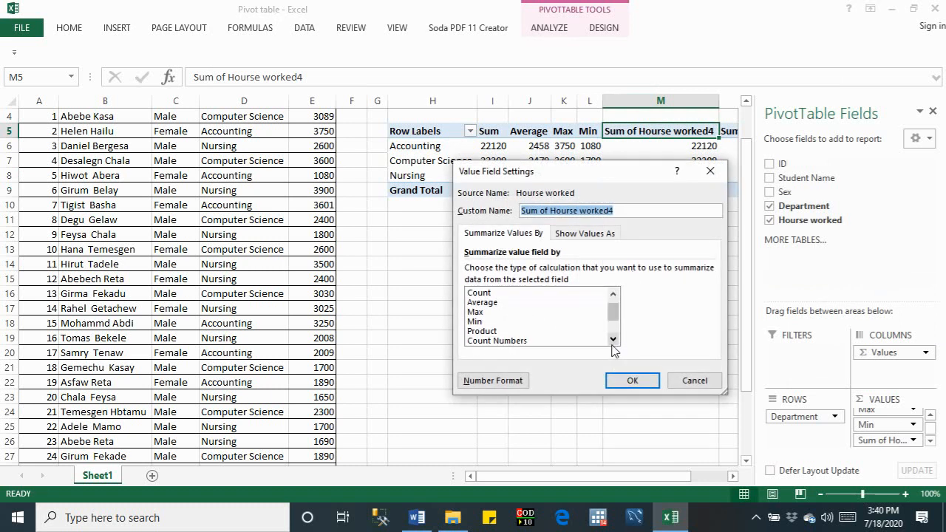
pyautogui.click(613, 339)
pyautogui.click(497, 322)
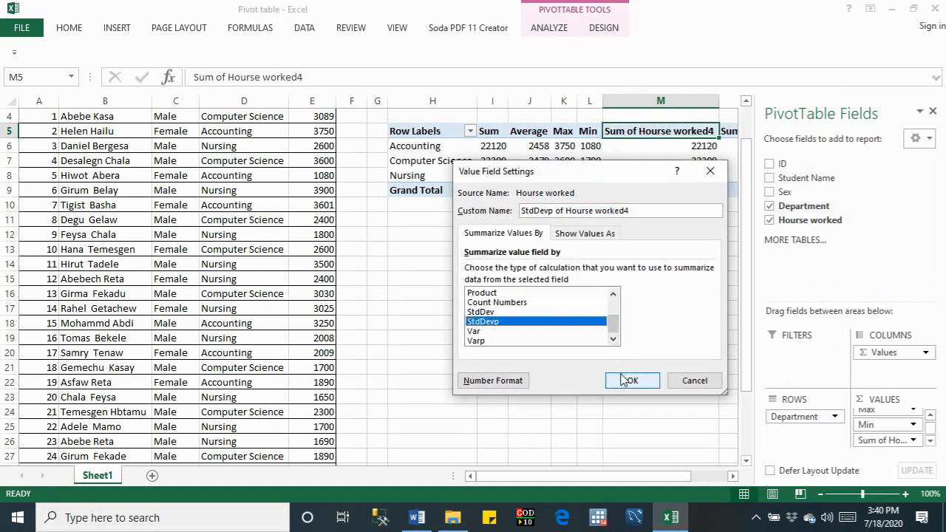
# - Give the StdDevp value field a Number format with 0 decimal places and apply the field settings
pyautogui.click(505, 381)
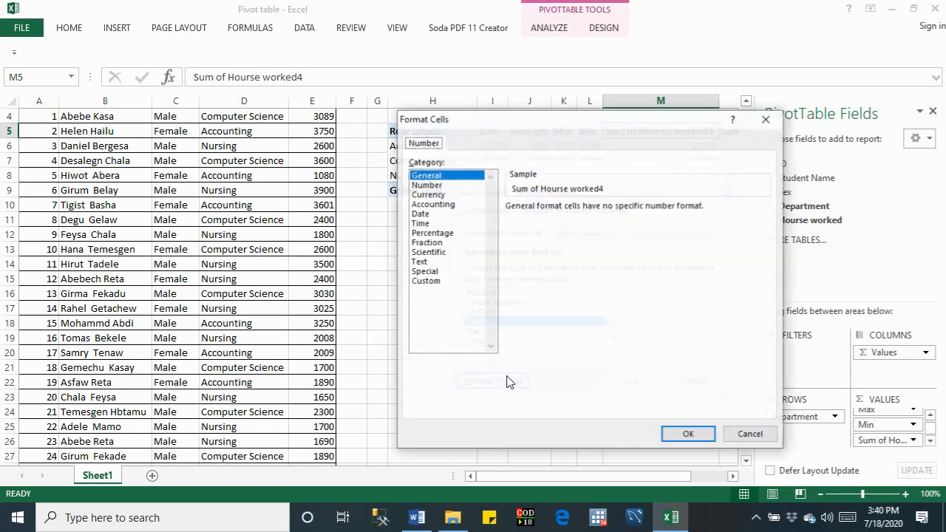
pyautogui.click(428, 185)
pyautogui.click(606, 211)
pyautogui.click(605, 211)
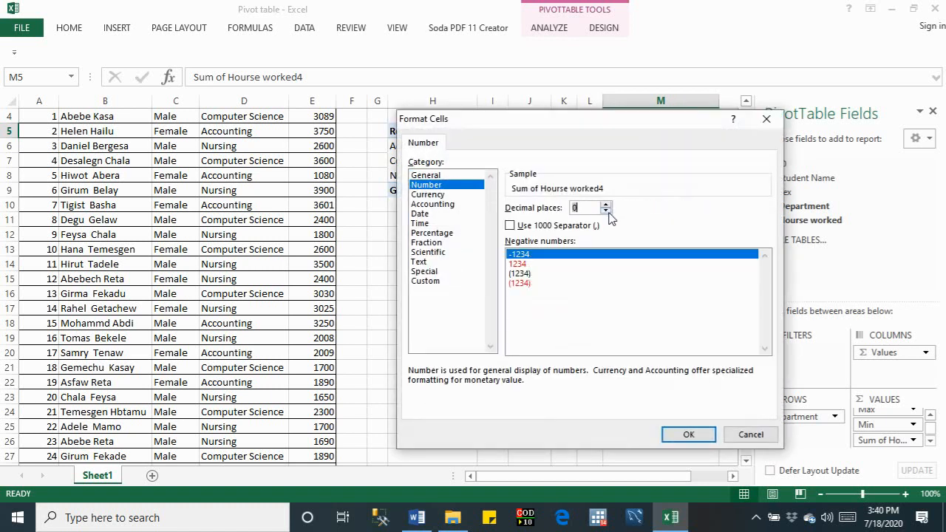
pyautogui.click(692, 434)
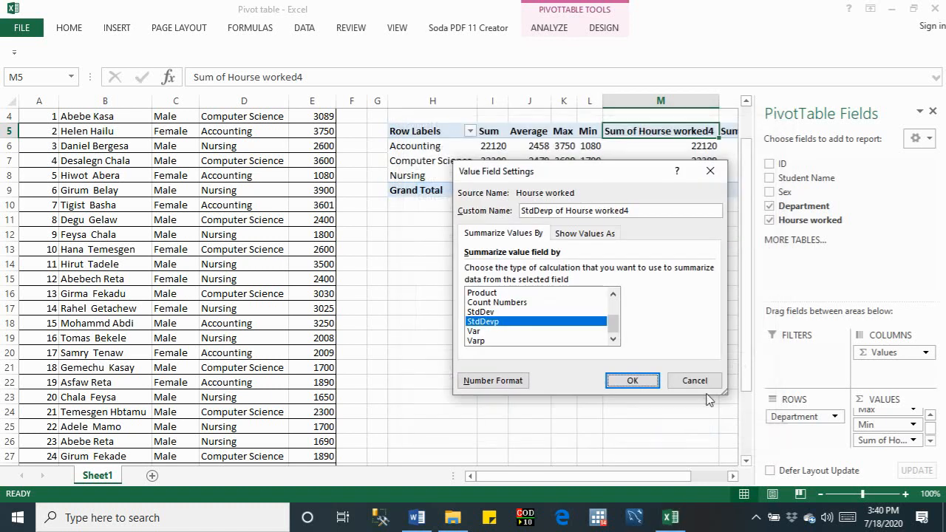
pyautogui.click(633, 380)
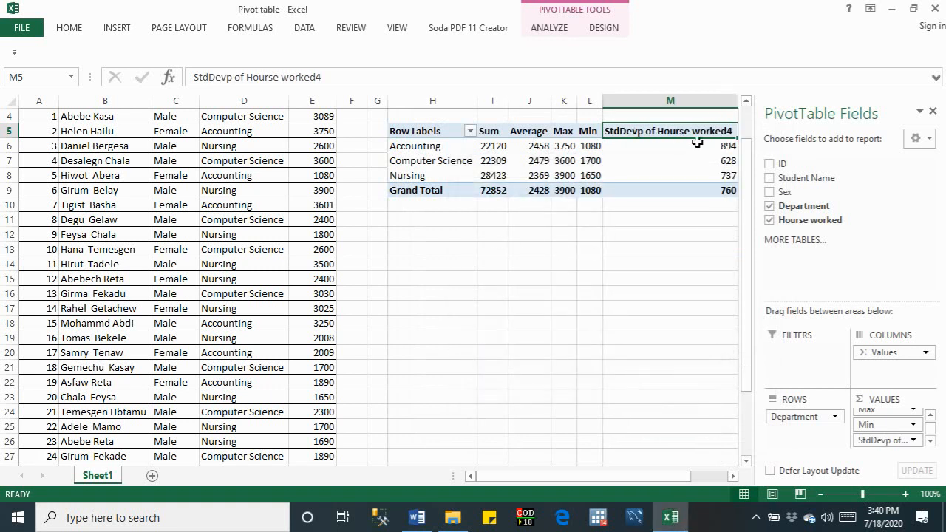
# - Shorten the header in M5 to "StdDevp" and fit column M to its contents
pyautogui.moveTo(322, 77); pyautogui.dragTo(234, 79)
pyautogui.press('BackSpace')
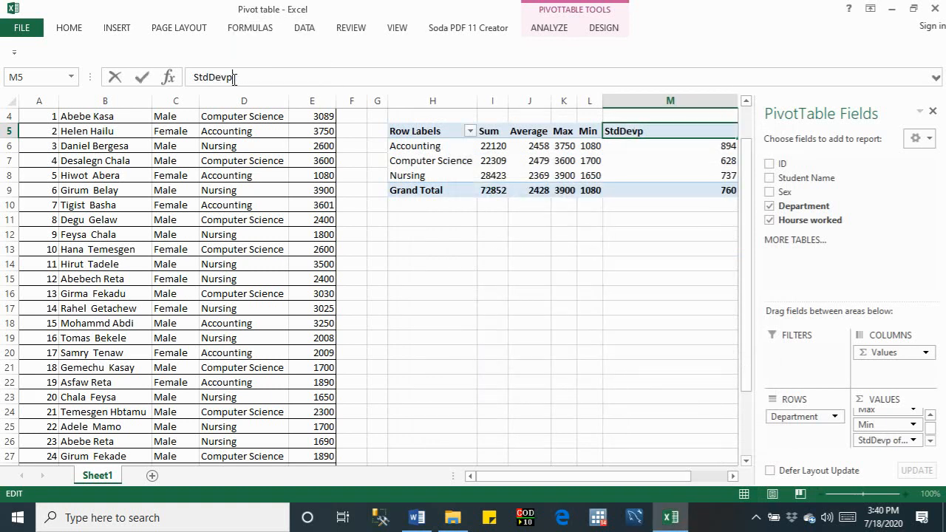
pyautogui.click(612, 175)
pyautogui.click(734, 476)
pyautogui.click(733, 476)
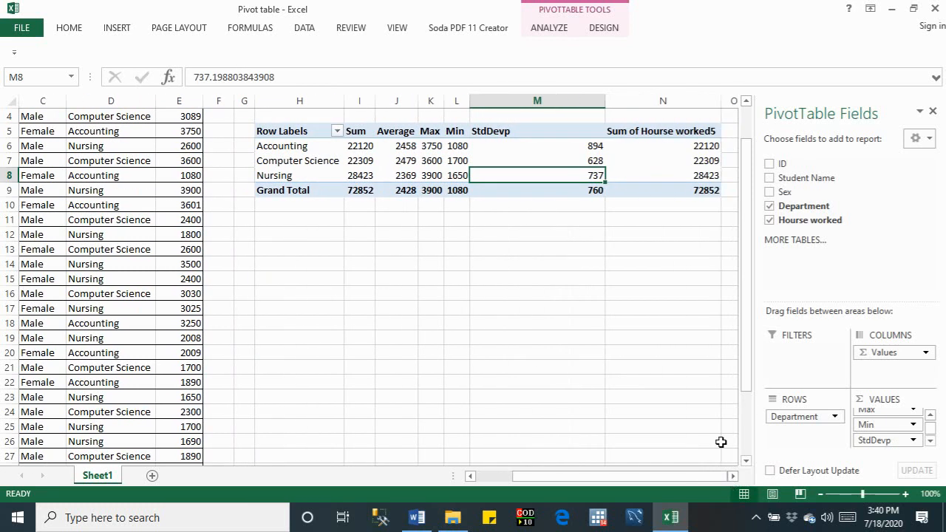
pyautogui.doubleClick(605, 99)
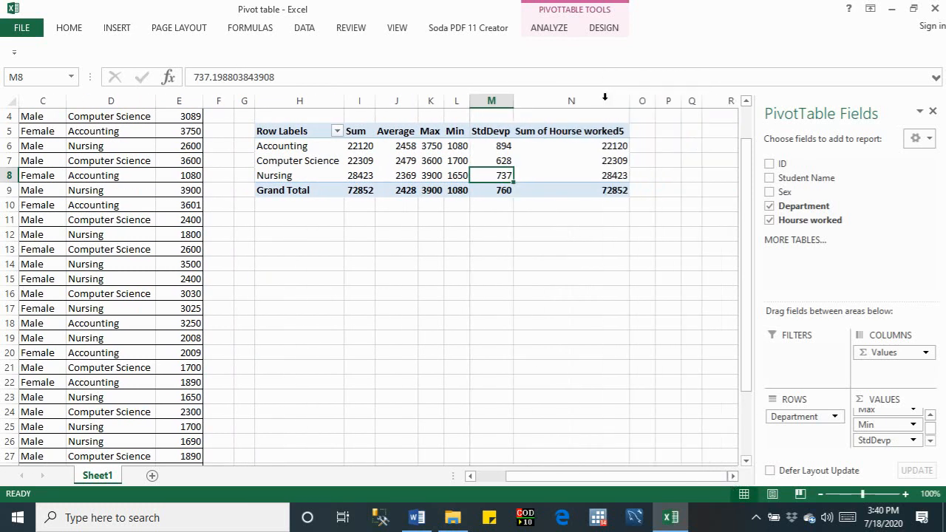
# - Summarize the "Sum of Hourse worked5" values in column N by Var
pyautogui.click(559, 132)
pyautogui.rightClick(559, 132)
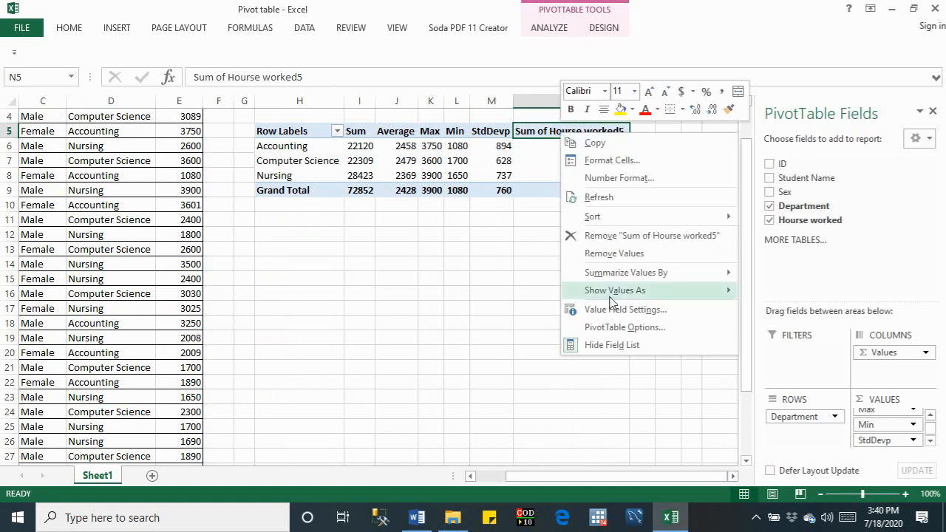
pyautogui.moveTo(608, 289)
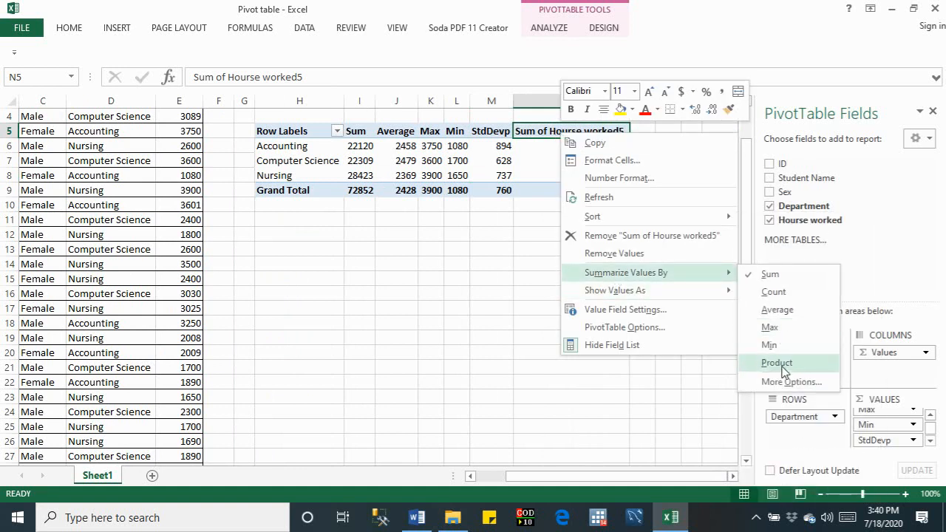
pyautogui.click(789, 382)
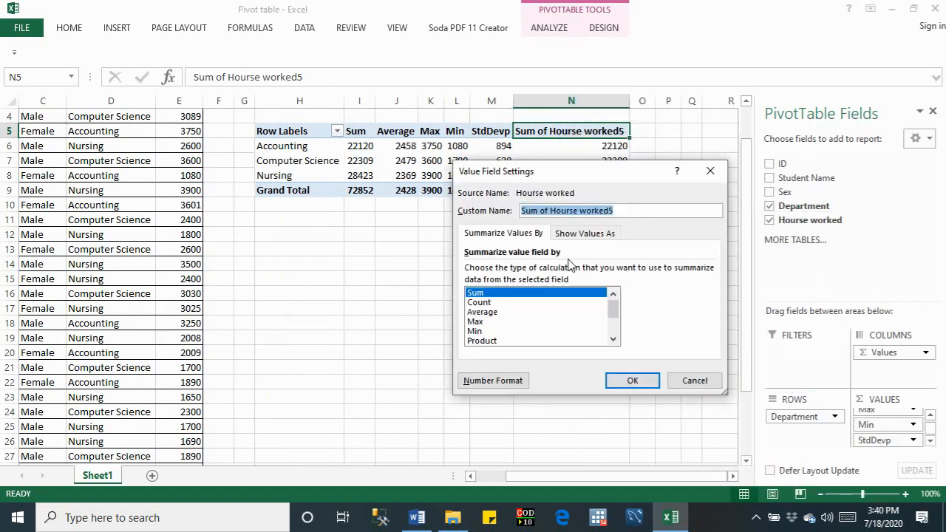
pyautogui.click(612, 340)
pyautogui.click(613, 340)
pyautogui.click(613, 340)
pyautogui.click(612, 340)
pyautogui.click(613, 340)
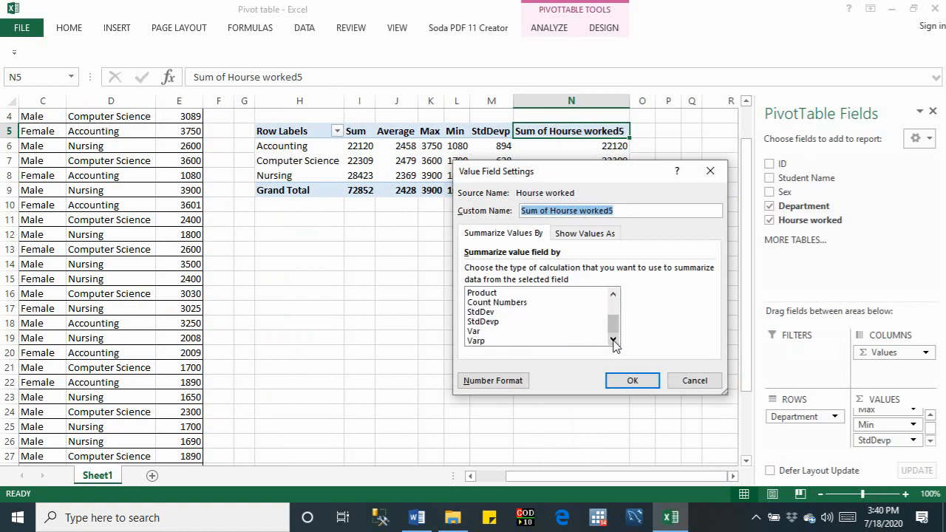
pyautogui.click(477, 332)
pyautogui.click(628, 378)
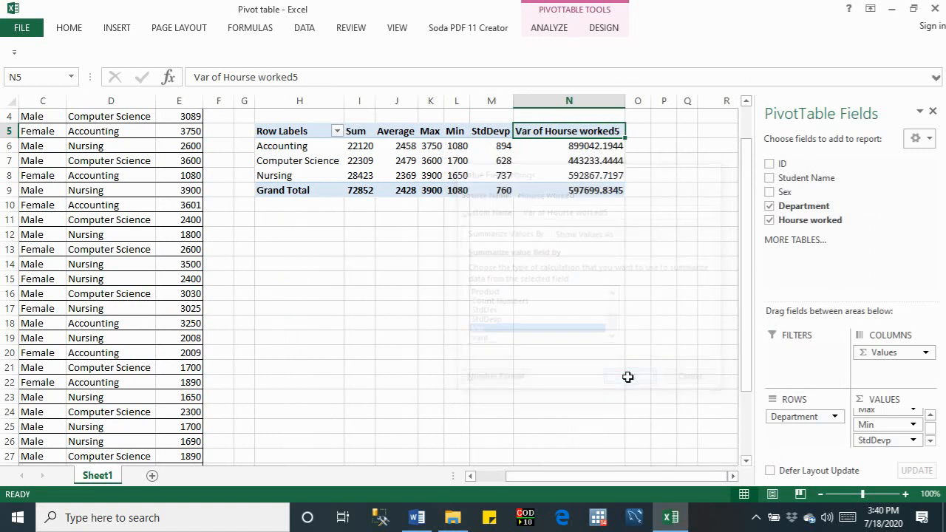
# - Format the variance value field in column N as Number with 0 decimal places
pyautogui.rightClick(570, 152)
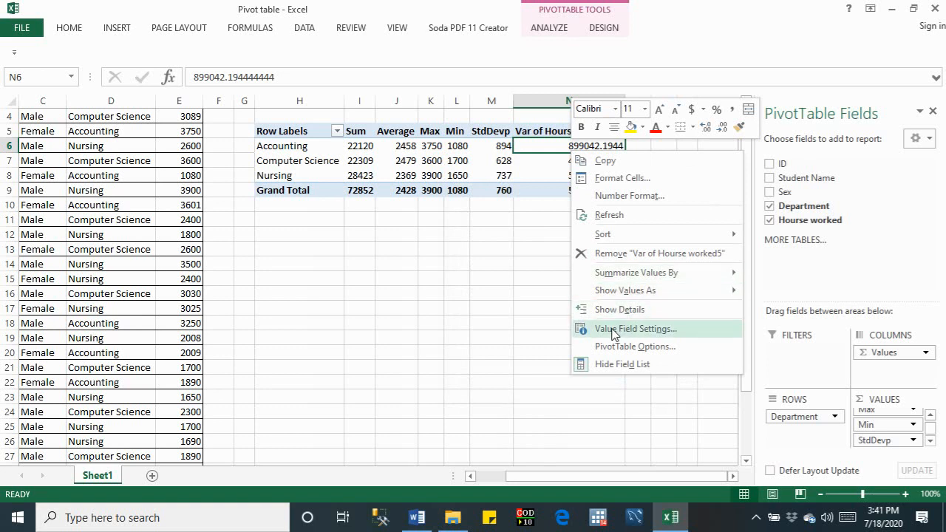
pyautogui.click(669, 333)
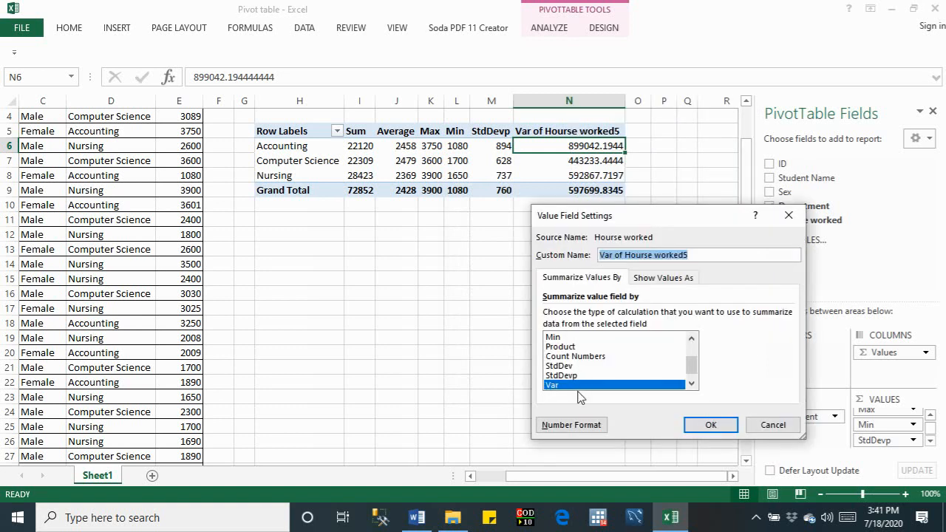
pyautogui.click(573, 426)
pyautogui.click(510, 229)
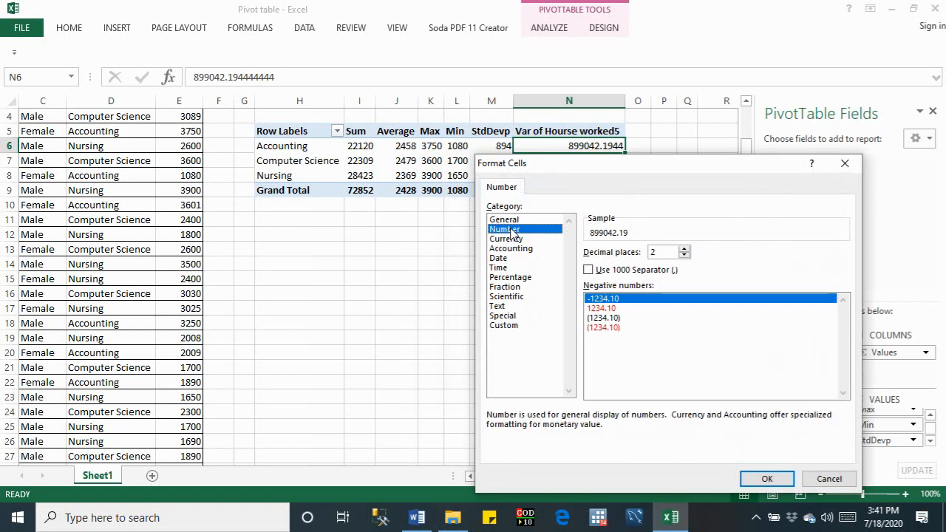
pyautogui.click(684, 256)
pyautogui.click(685, 256)
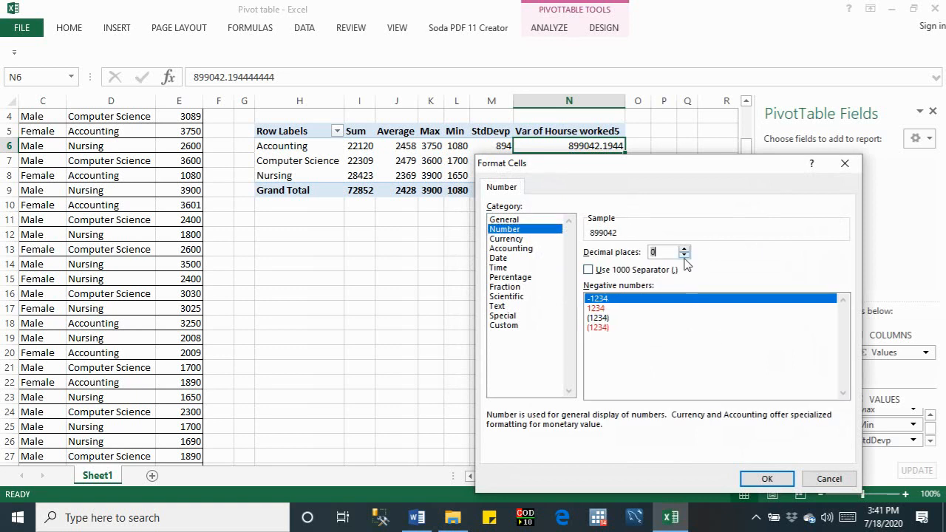
pyautogui.click(767, 479)
pyautogui.click(720, 423)
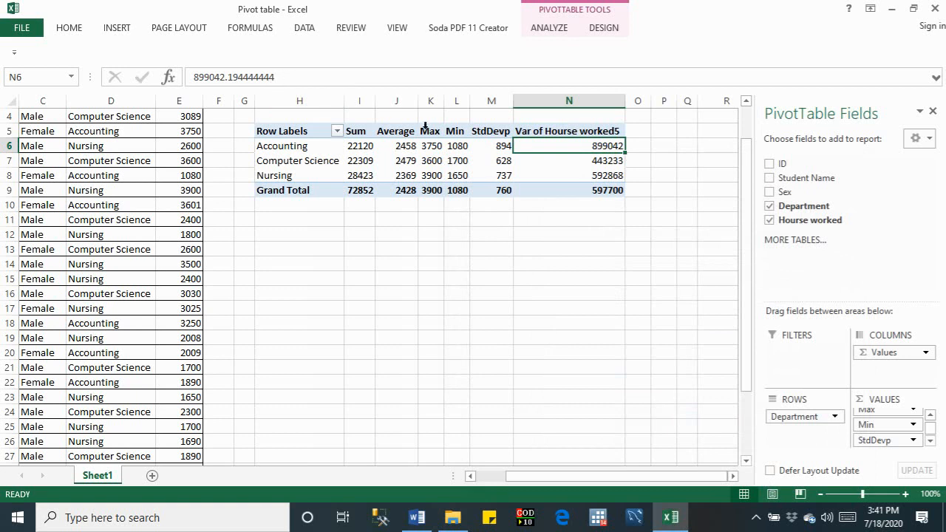
# - Shorten the header in N5 to "Var" and fit column N to its contents
pyautogui.click(547, 131)
pyautogui.moveTo(299, 77); pyautogui.dragTo(209, 83)
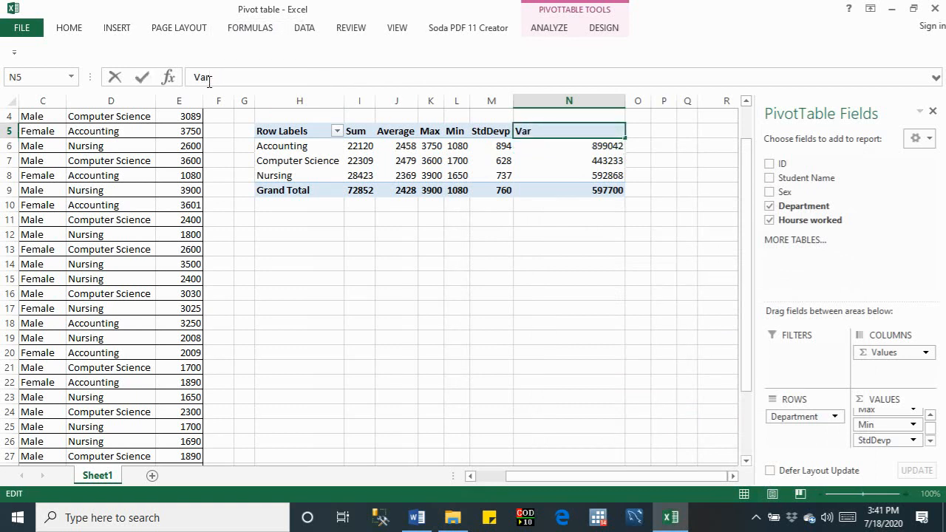
pyautogui.click(300, 146)
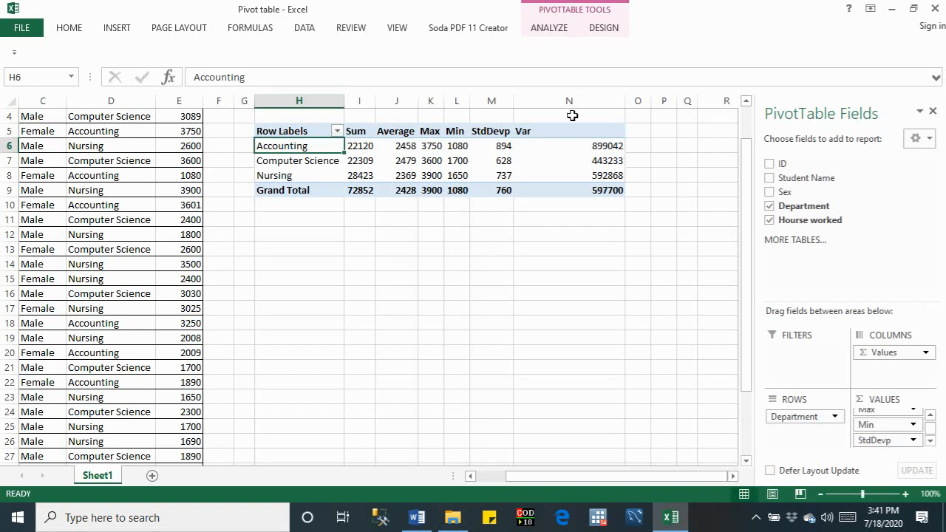
pyautogui.doubleClick(626, 101)
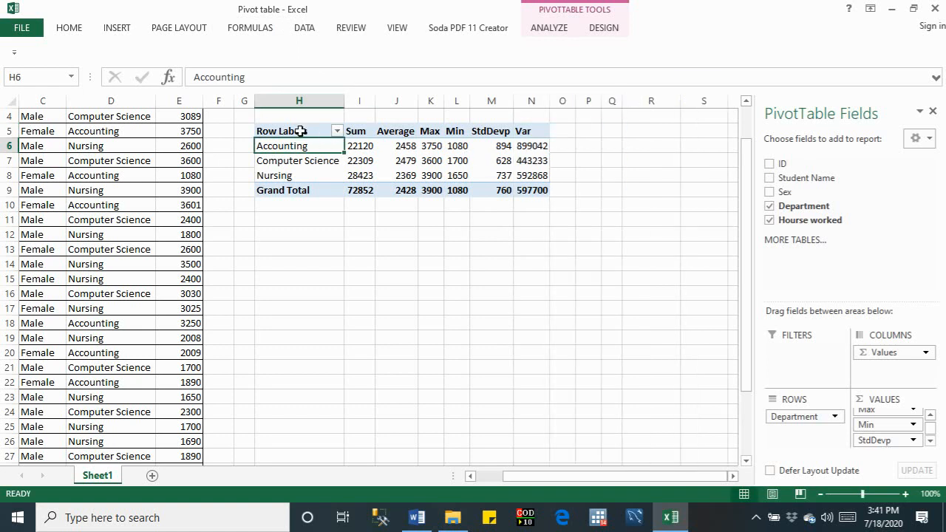
# - Apply the grey style from the second row of the Medium PivotTable styles to the table in H5:N9
pyautogui.moveTo(290, 128); pyautogui.dragTo(534, 193)
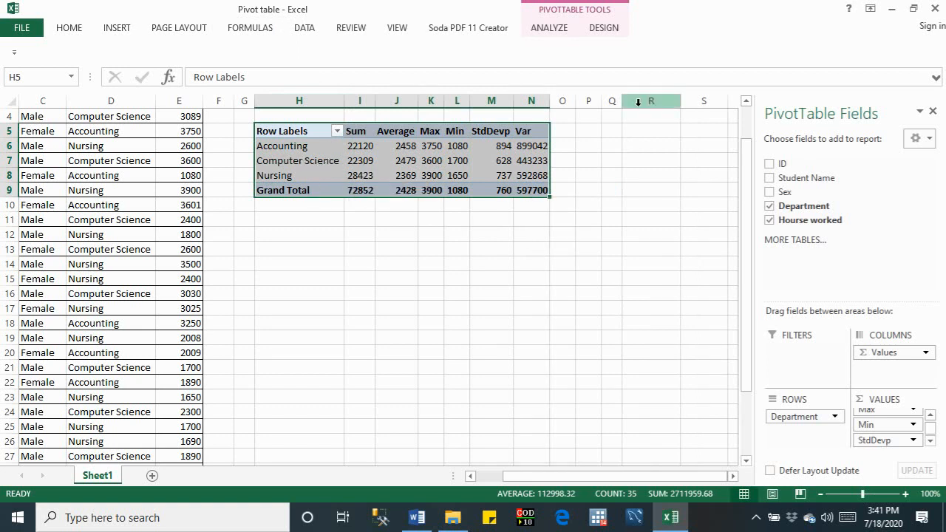
pyautogui.click(604, 28)
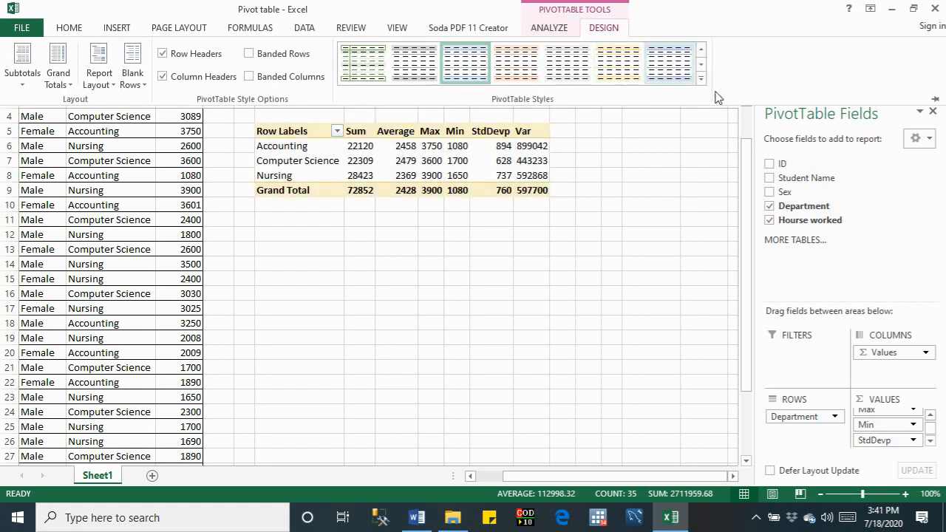
pyautogui.click(701, 78)
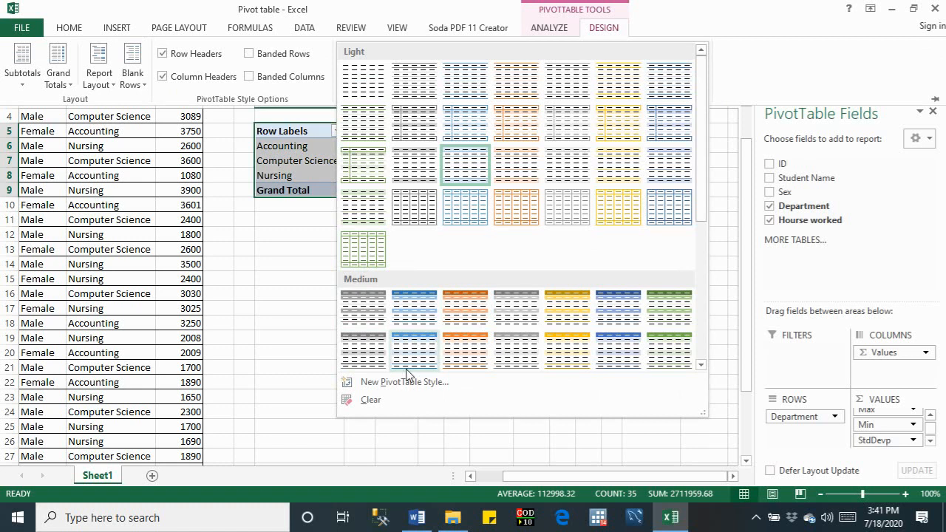
pyautogui.click(367, 354)
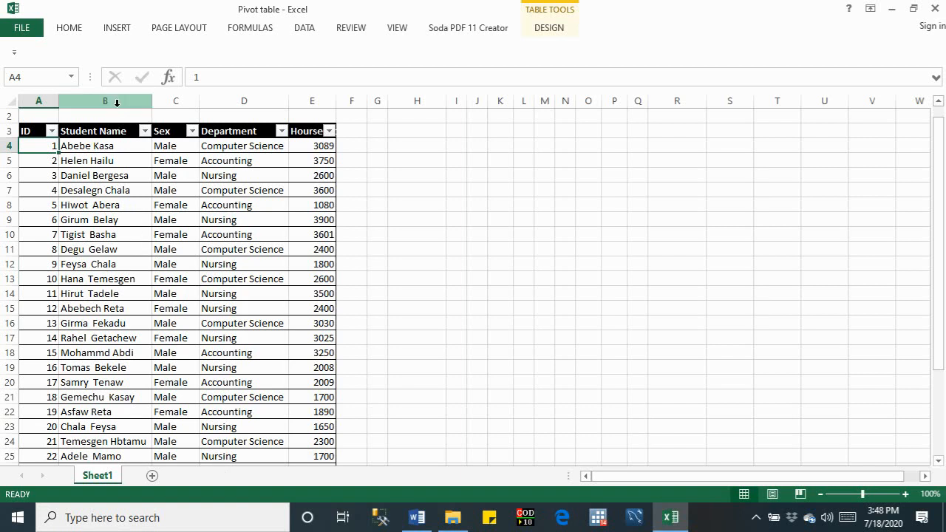
# - Create a PivotTable from Table5 on the existing worksheet at Sheet1!$H$5
pyautogui.click(116, 28)
pyautogui.click(24, 59)
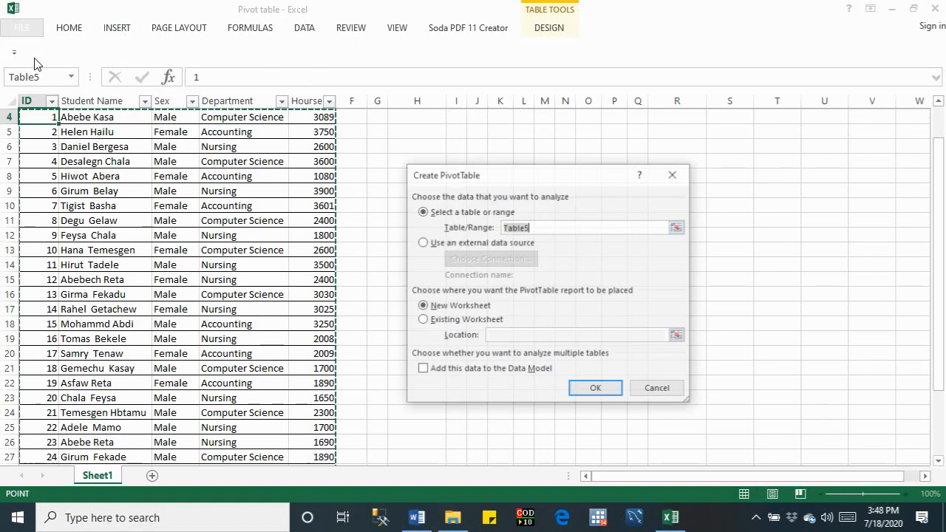
pyautogui.moveTo(503, 184); pyautogui.dragTo(596, 173)
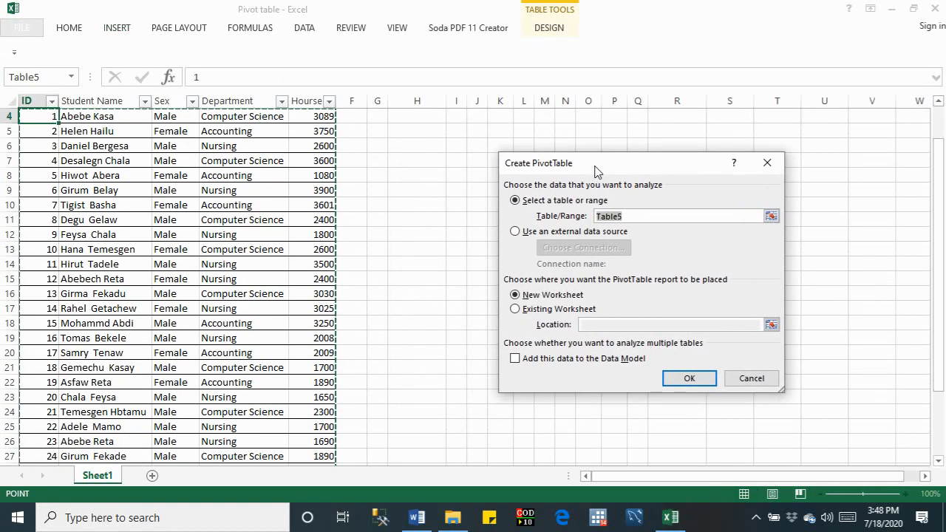
pyautogui.click(531, 313)
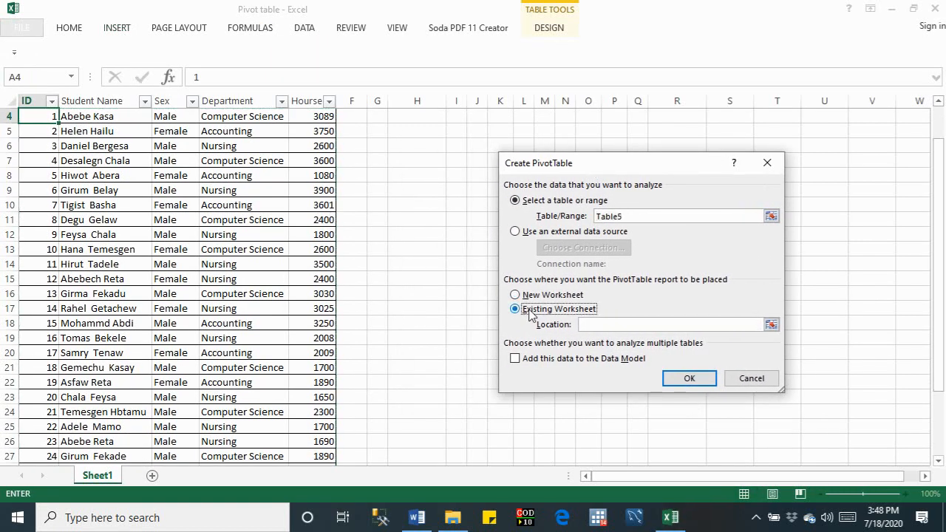
pyautogui.click(408, 134)
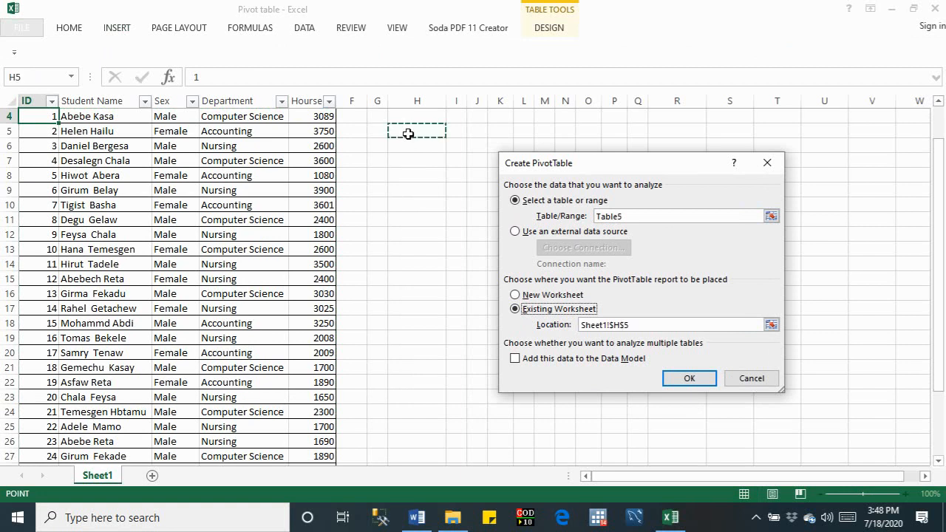
pyautogui.click(681, 378)
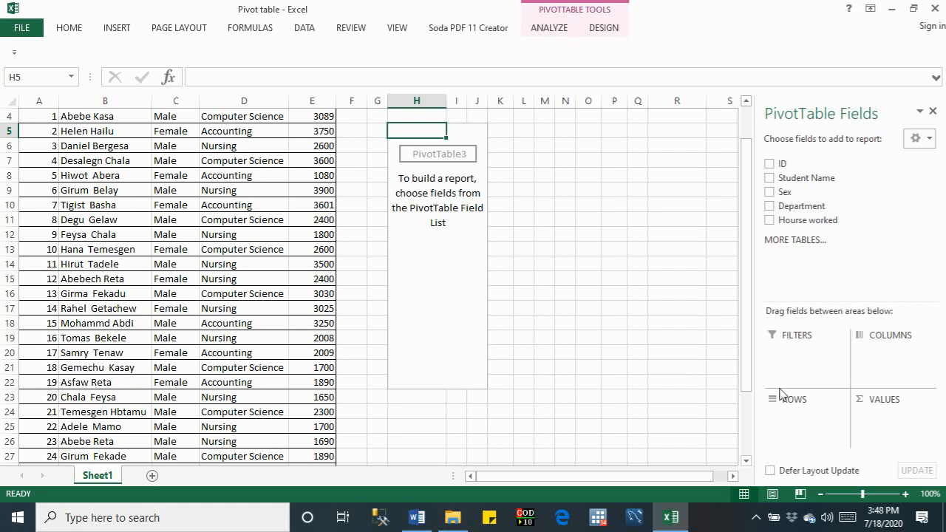
# - Place Hourse worked in the rows of the new PivotTable and remove its sum from the values
pyautogui.click(771, 221)
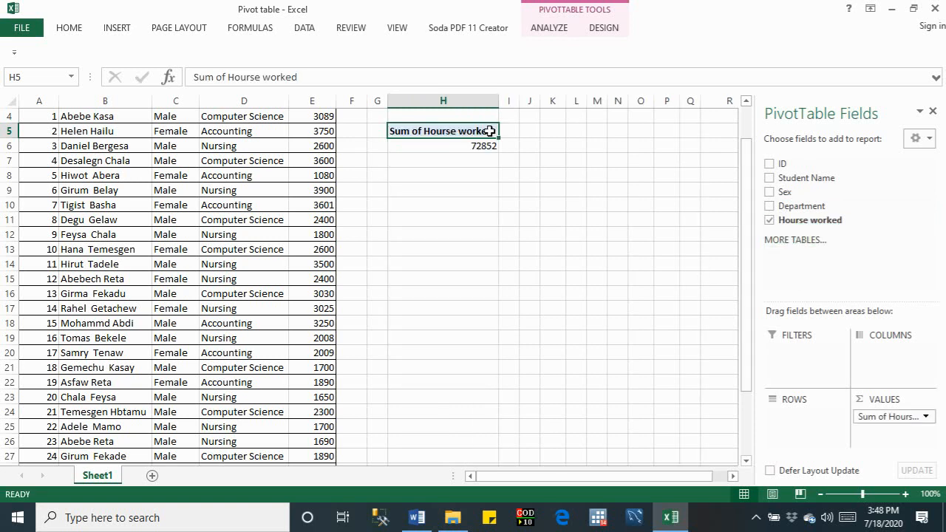
pyautogui.rightClick(448, 130)
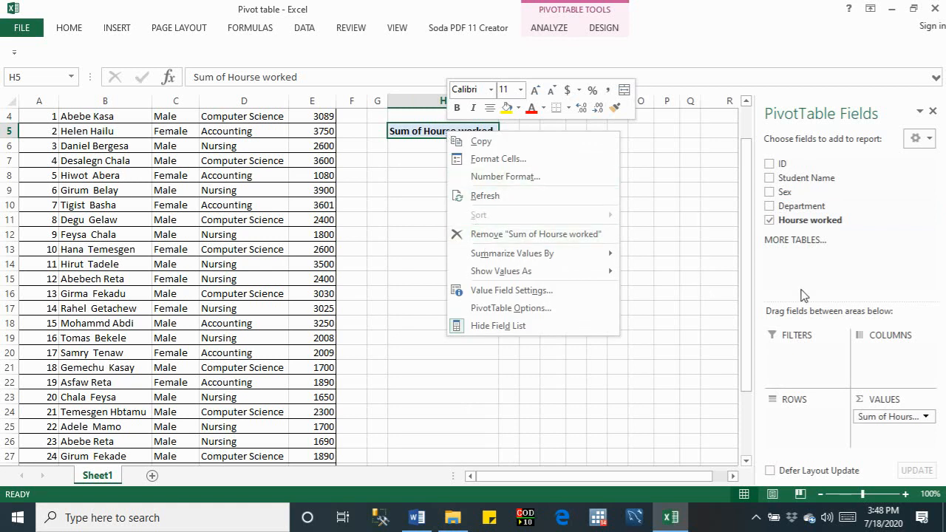
pyautogui.click(786, 222)
pyautogui.moveTo(786, 224); pyautogui.dragTo(791, 414)
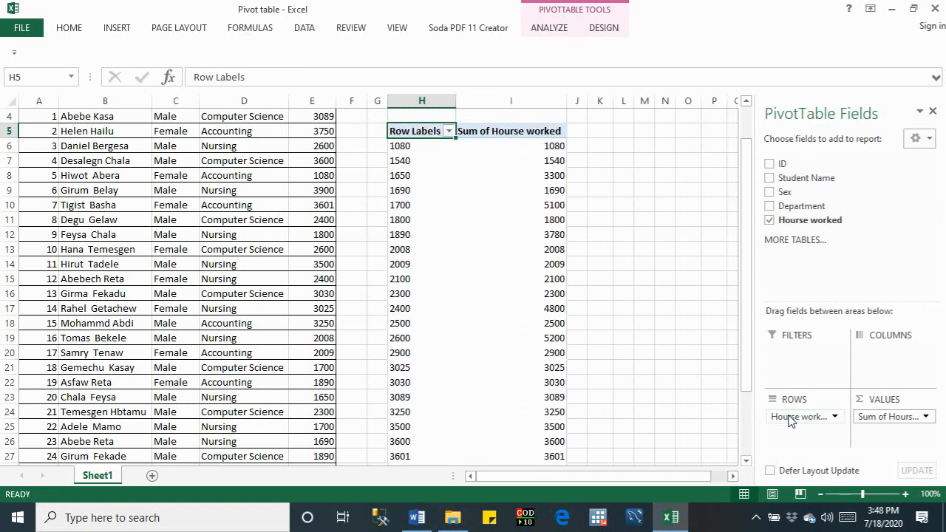
pyautogui.click(881, 419)
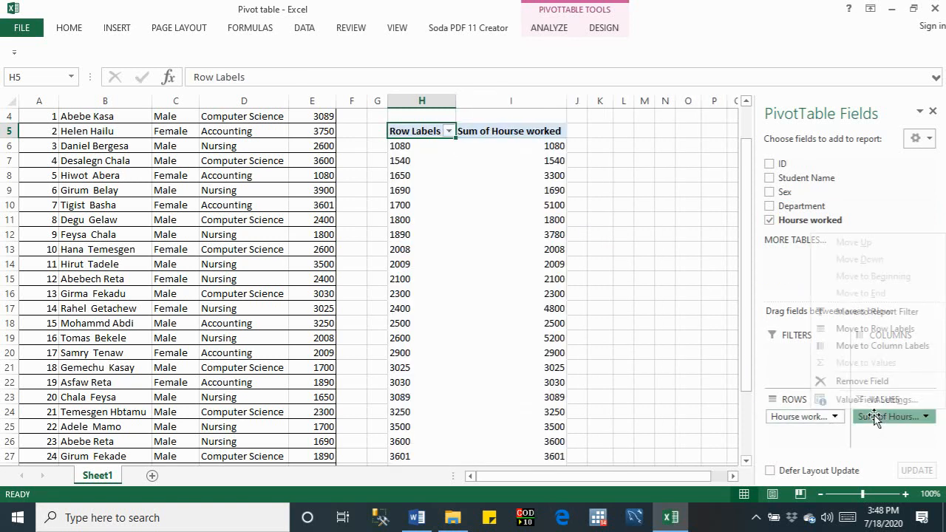
pyautogui.click(865, 385)
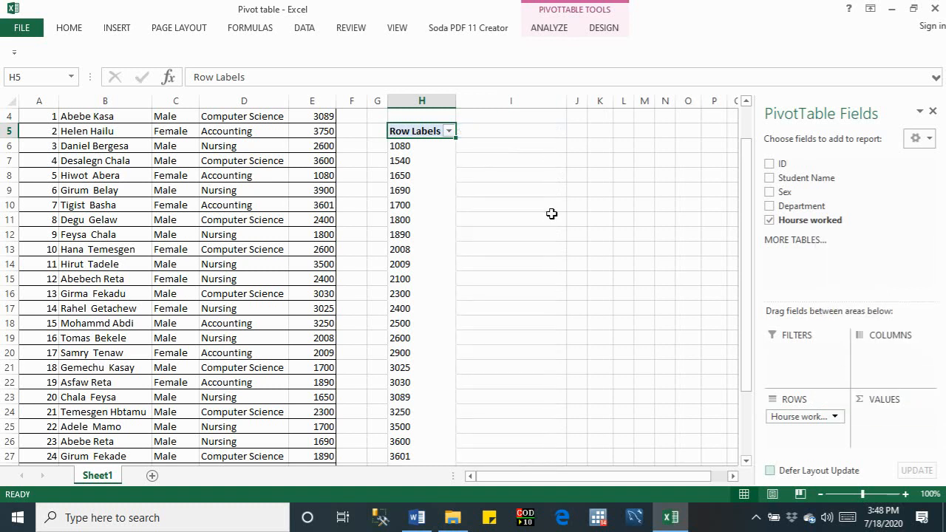
# - Start grouping the hours row labels, entering a start of 1000, an end of 4000 and an interval of 500
pyautogui.click(414, 146)
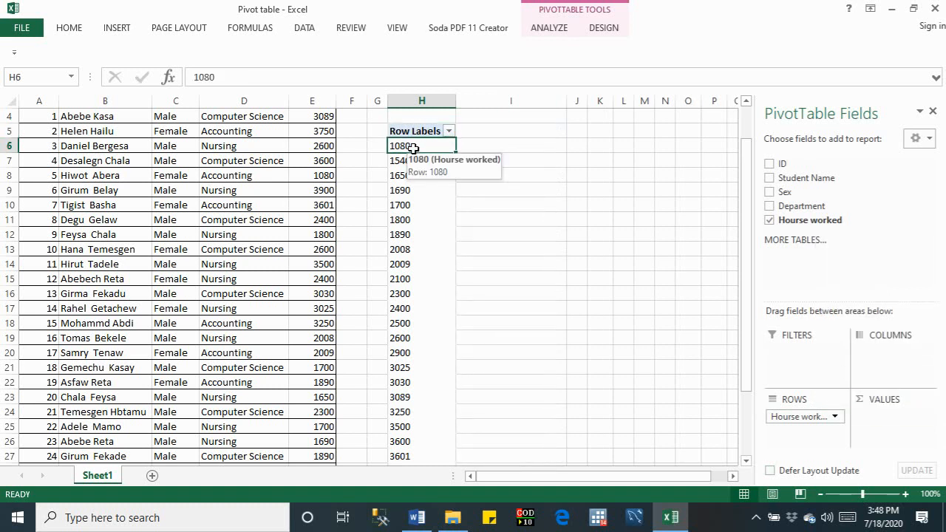
pyautogui.rightClick(414, 148)
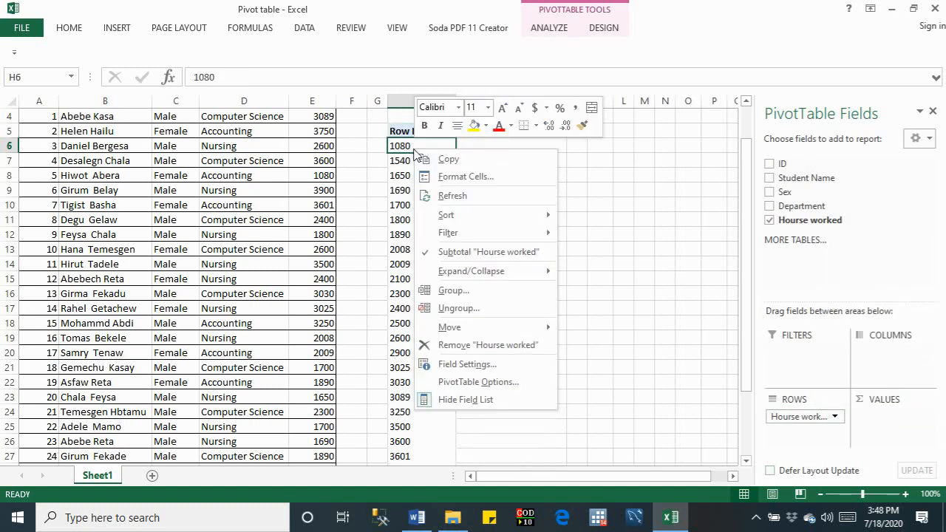
pyautogui.click(451, 291)
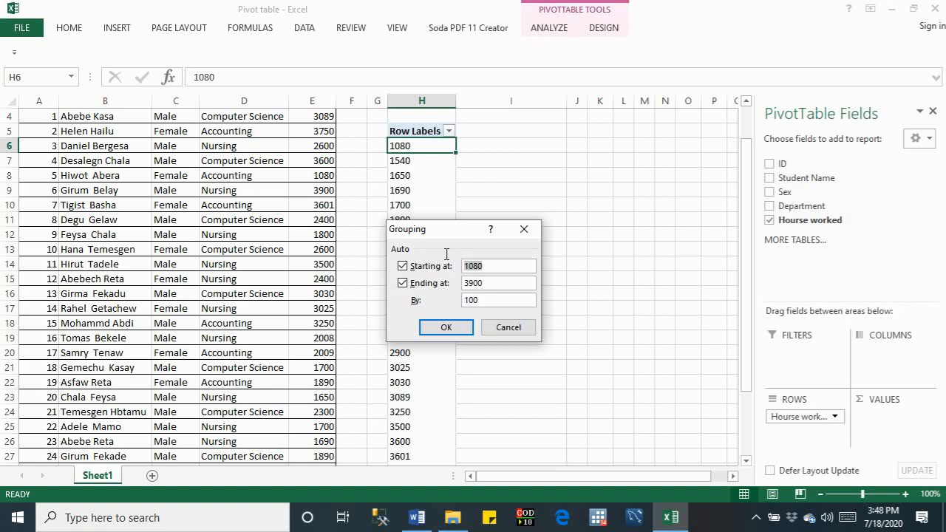
pyautogui.click(477, 282)
pyautogui.doubleClick(489, 267)
pyautogui.write('10')
pyautogui.moveTo(491, 285); pyautogui.dragTo(455, 278)
pyautogui.write('4000')
pyautogui.moveTo(490, 300); pyautogui.dragTo(467, 299)
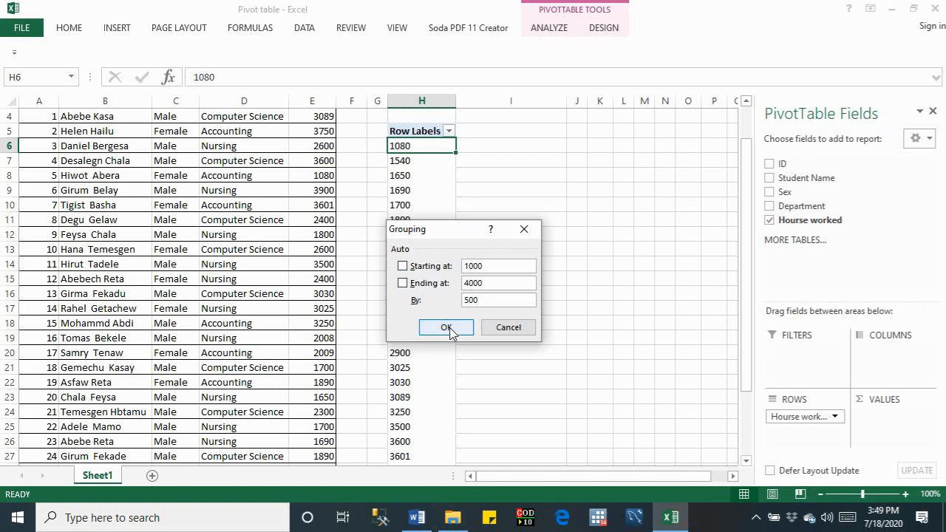
# - Switch the grouping's starting and ending values to automatic and apply the grouping
pyautogui.click(403, 266)
pyautogui.click(403, 283)
pyautogui.click(448, 330)
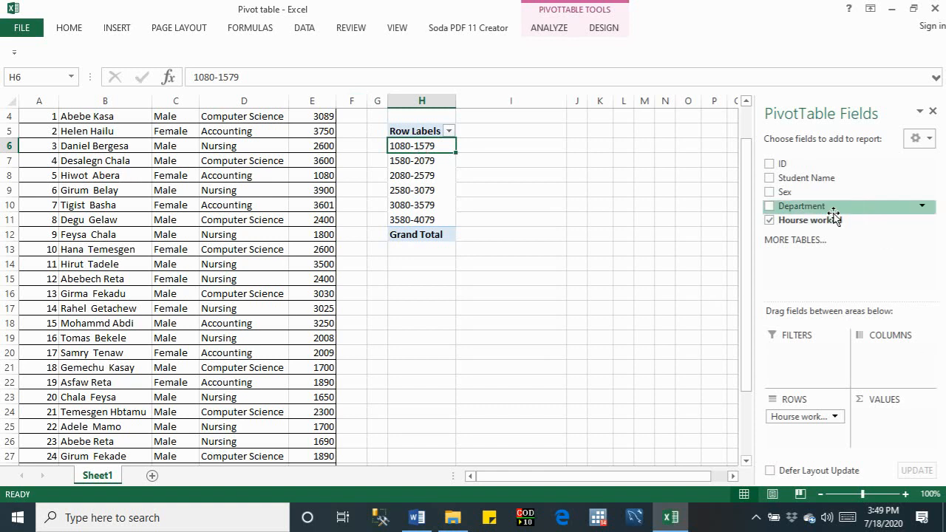
# - Add Hourse worked to the values as a count and review the count for each hours range
pyautogui.moveTo(814, 221); pyautogui.dragTo(902, 417)
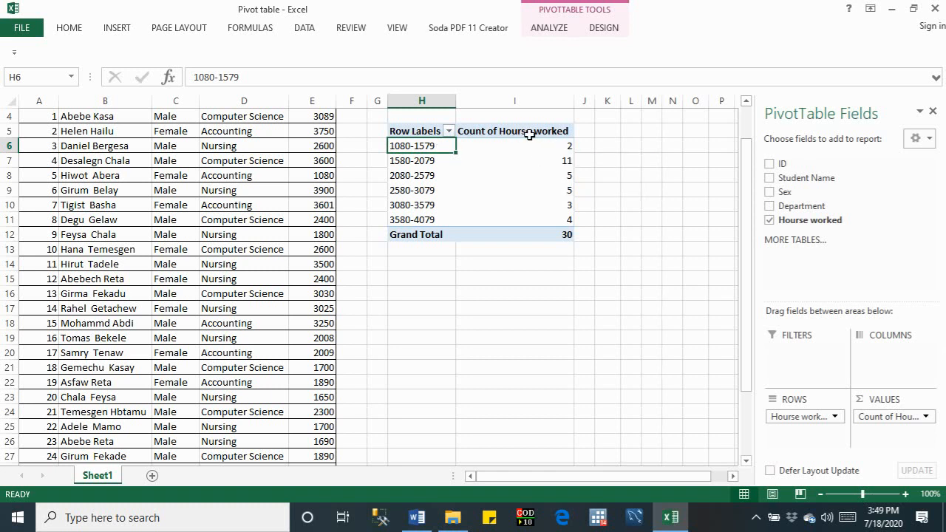
pyautogui.moveTo(562, 152)
pyautogui.click(569, 150)
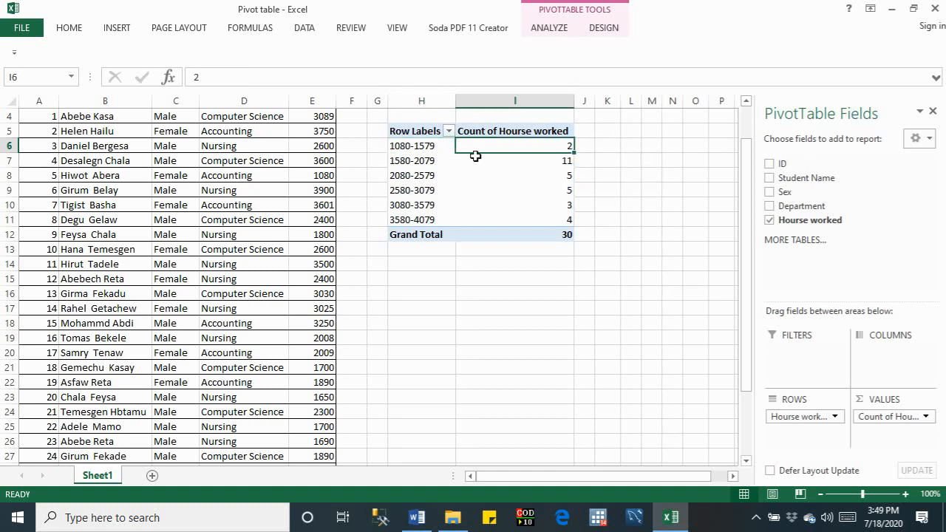
pyautogui.click(397, 164)
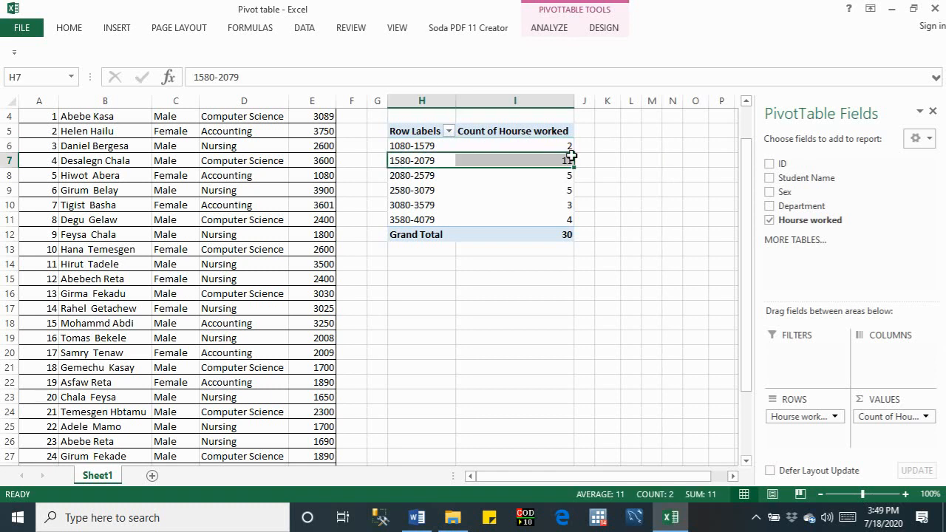
pyautogui.click(411, 177)
pyautogui.moveTo(412, 177); pyautogui.dragTo(545, 179)
pyautogui.moveTo(417, 199); pyautogui.dragTo(533, 202)
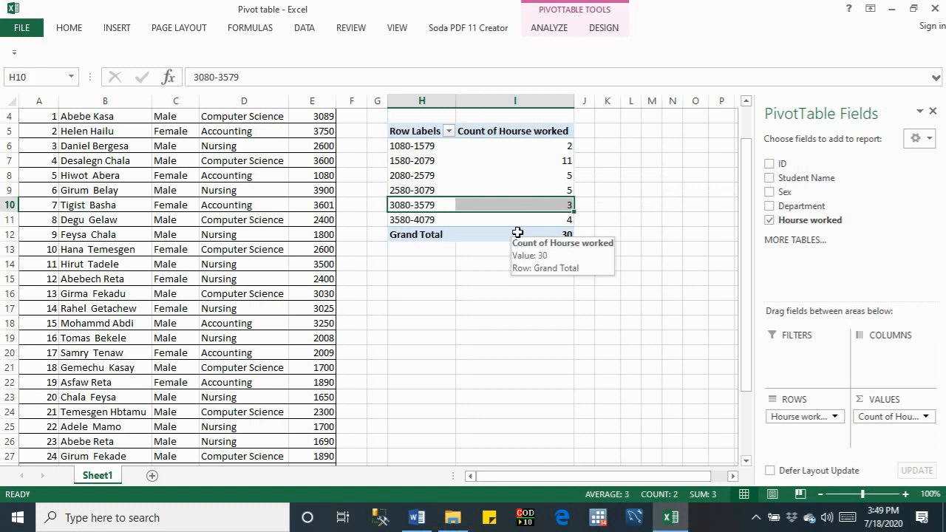
pyautogui.click(401, 145)
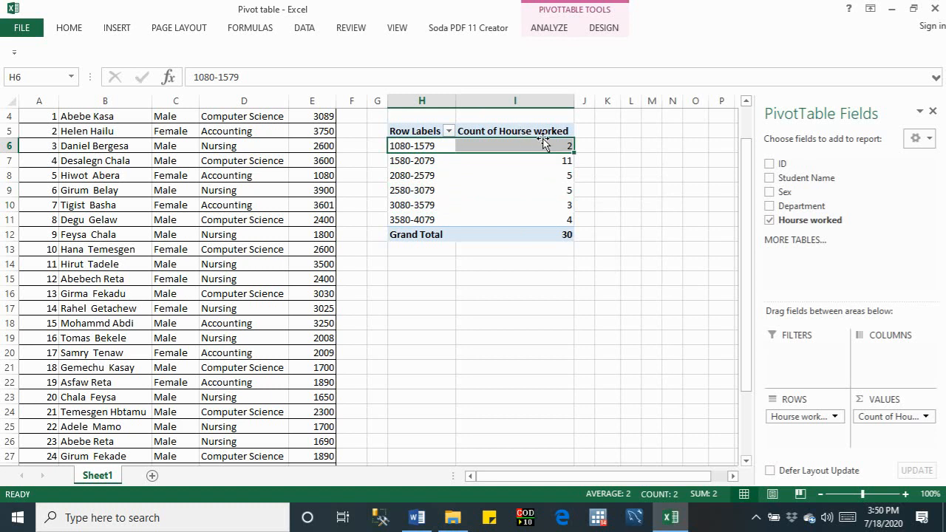
# - Add Department as the report filter of the grouped hours PivotTable
pyautogui.click(746, 101)
pyautogui.click(746, 101)
pyautogui.click(746, 101)
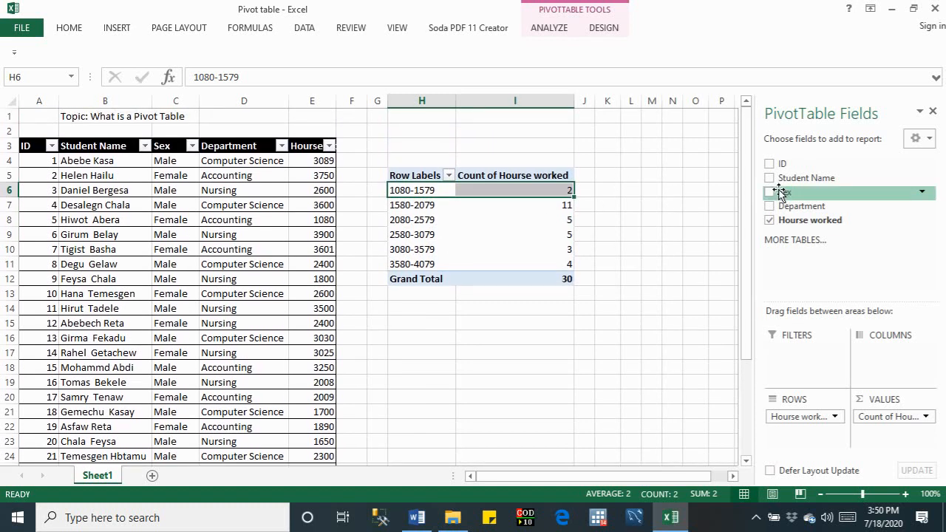
pyautogui.moveTo(780, 210); pyautogui.dragTo(797, 350)
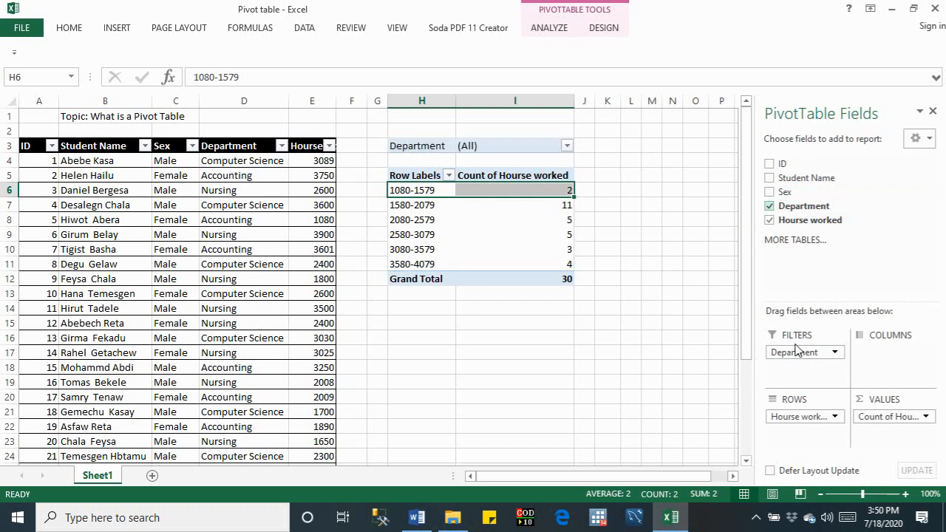
# - Enable multiple item selection in the Department report filter and show only Accounting
pyautogui.click(567, 146)
pyautogui.click(404, 236)
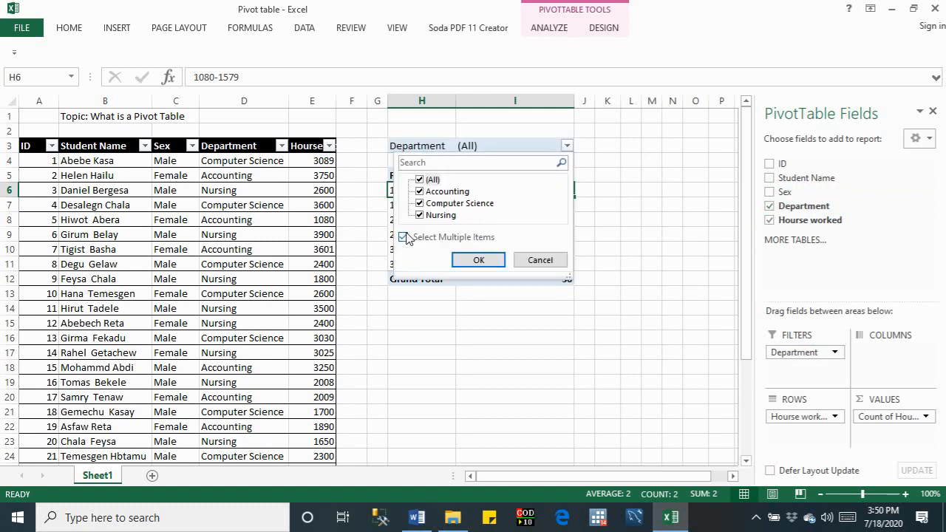
pyautogui.click(420, 179)
pyautogui.click(416, 195)
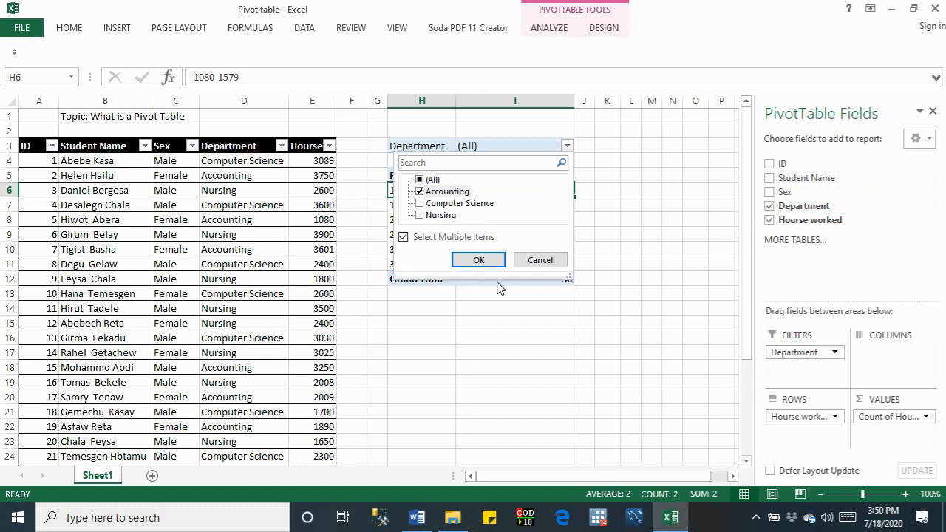
pyautogui.click(478, 259)
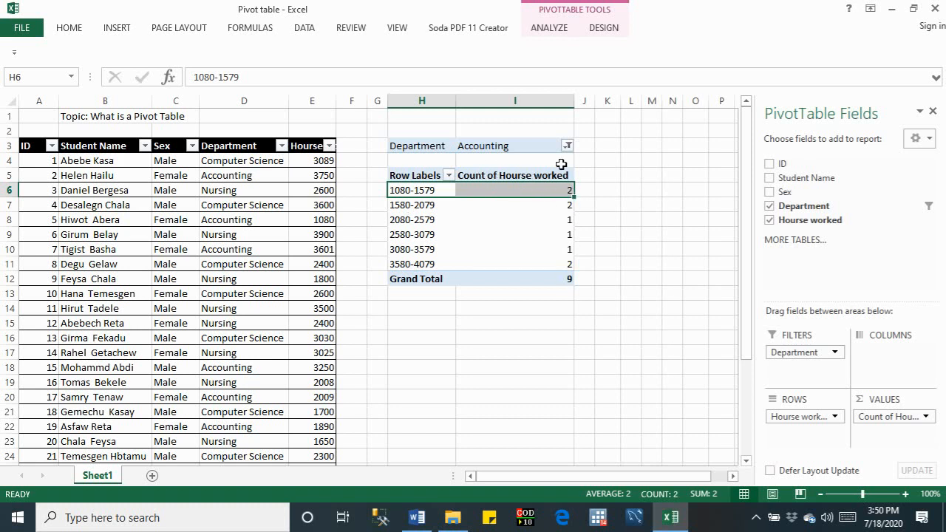
# - Change the Department report filter to show only Computer Science
pyautogui.click(567, 147)
pyautogui.click(420, 191)
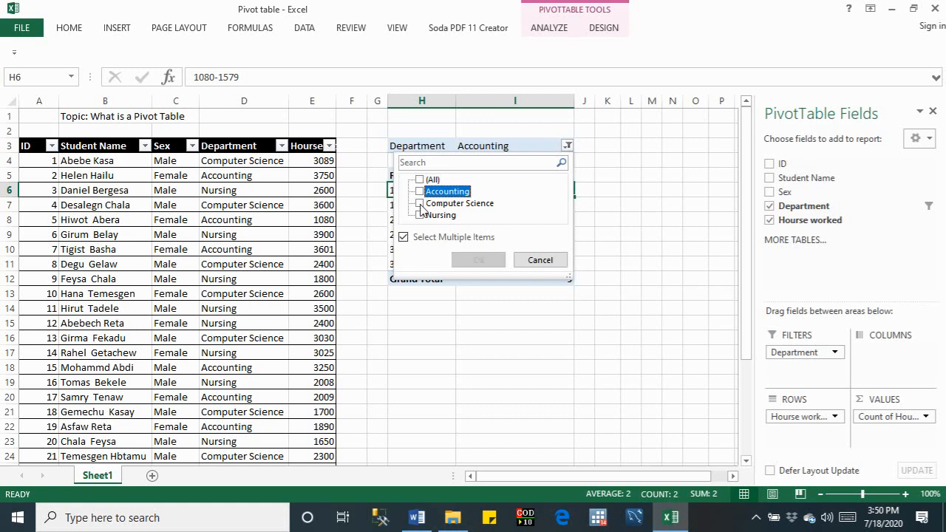
pyautogui.click(421, 204)
pyautogui.click(478, 260)
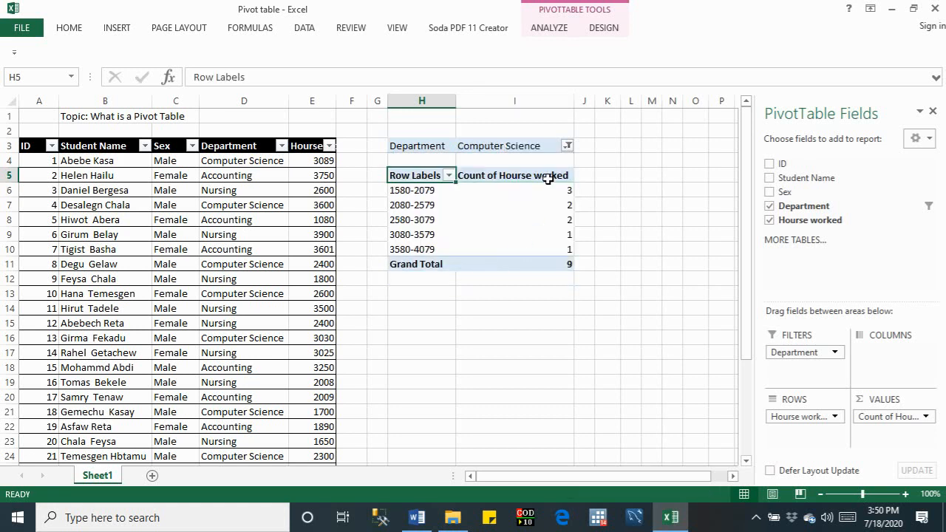
# - Insert a slicer for the Department field of the PivotTable
pyautogui.click(551, 30)
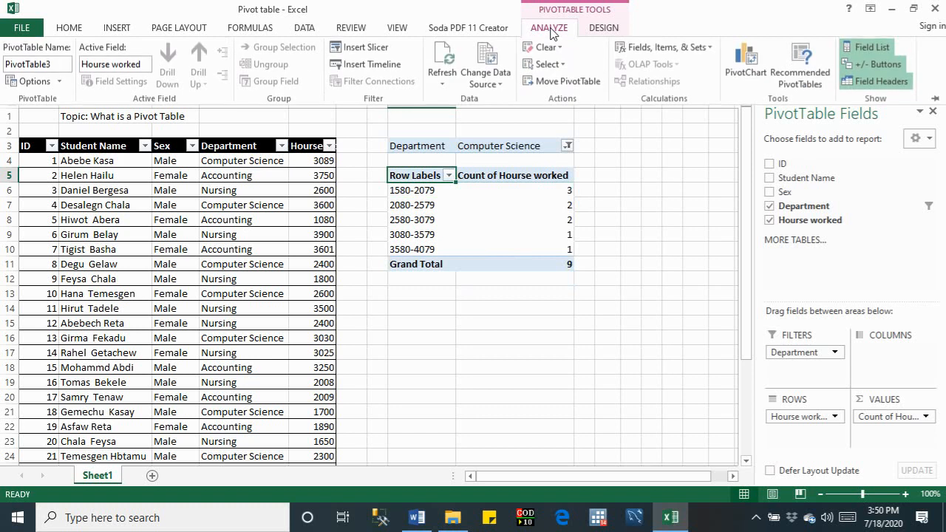
pyautogui.click(362, 49)
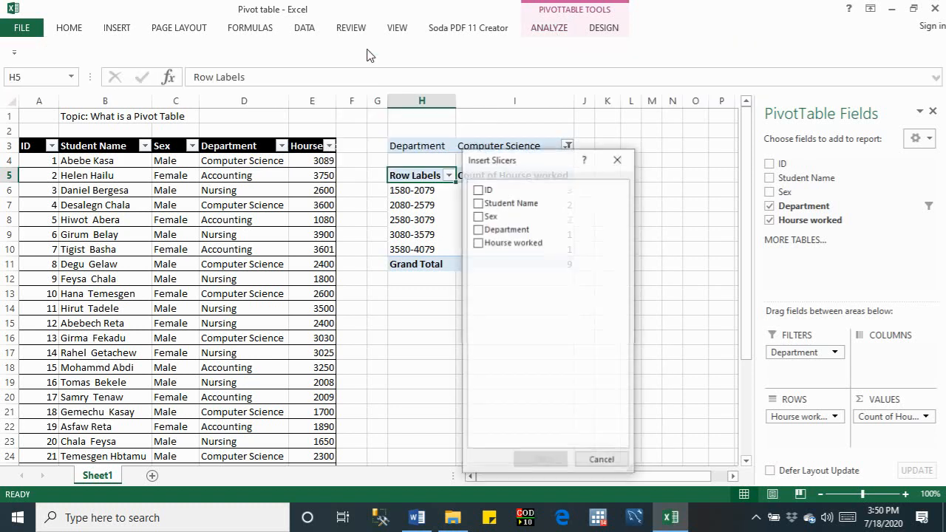
pyautogui.click(507, 229)
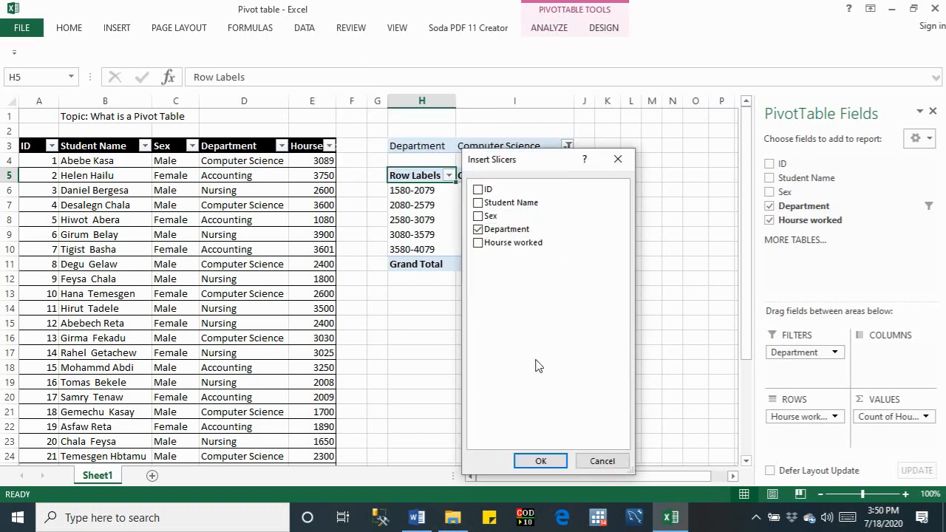
pyautogui.click(540, 461)
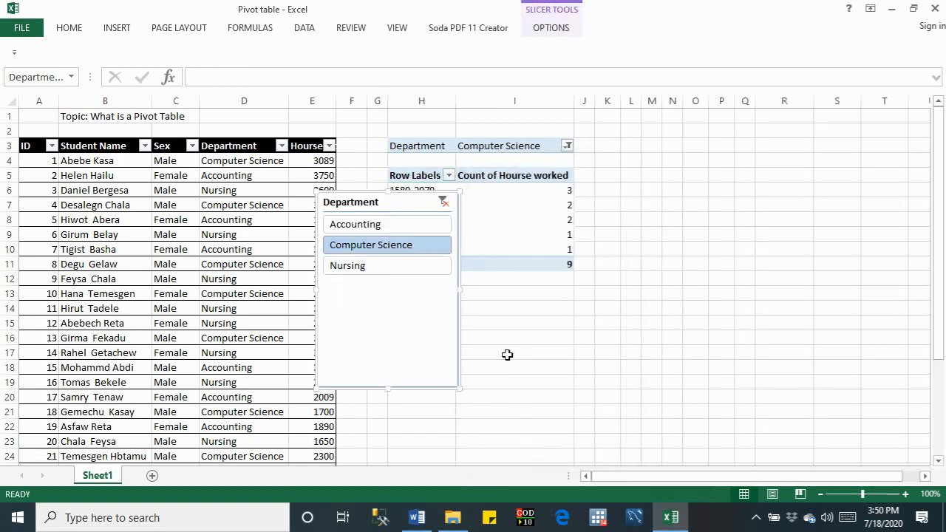
# - Place the Department slicer directly below the PivotTable, resized to its buttons and the table's width, and filter by Nursing
pyautogui.moveTo(381, 203); pyautogui.dragTo(441, 240)
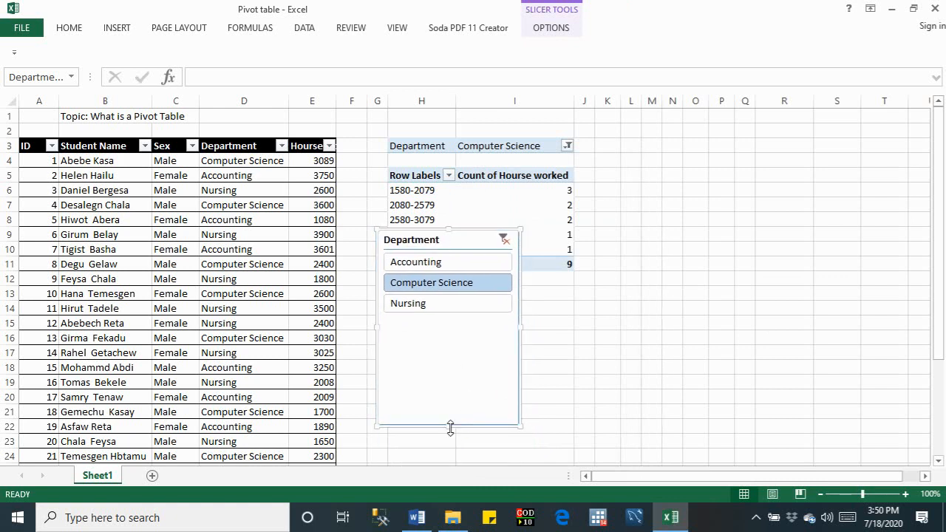
pyautogui.moveTo(450, 428); pyautogui.dragTo(454, 320)
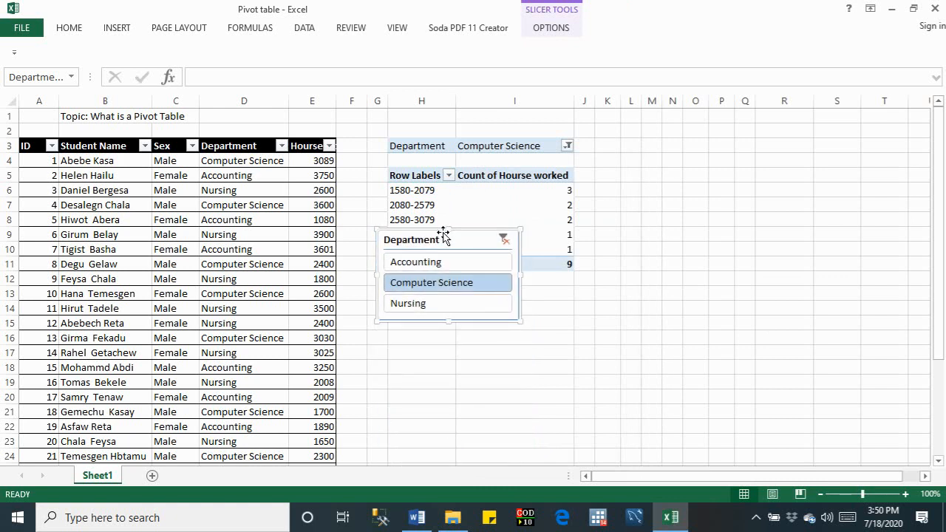
pyautogui.moveTo(444, 237); pyautogui.dragTo(456, 286)
pyautogui.moveTo(532, 321); pyautogui.dragTo(571, 335)
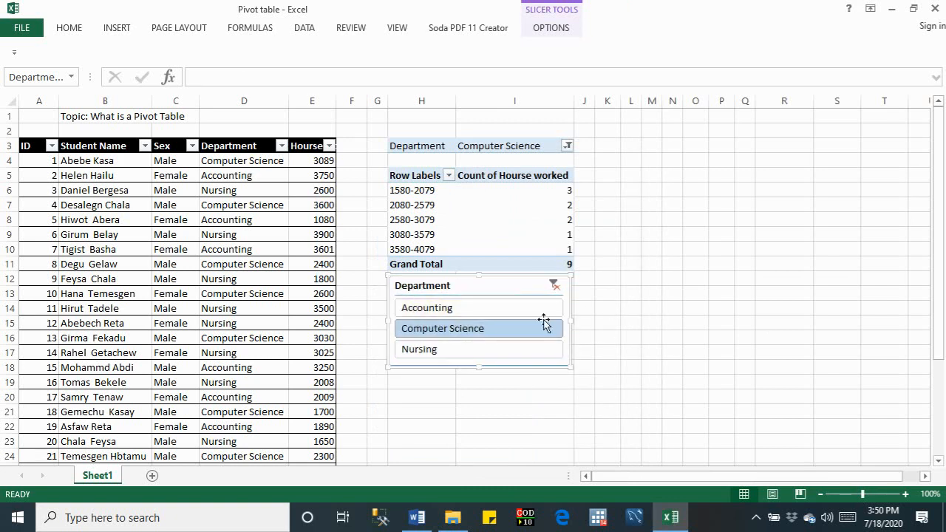
pyautogui.click(423, 350)
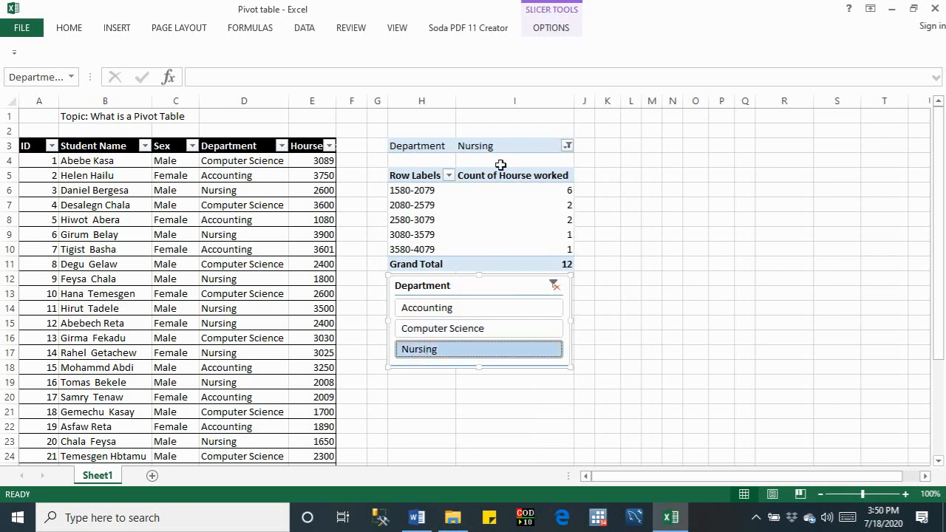
# - Filter the PivotTable through the Department slicer by Accounting, Computer Science and Nursing in turn, finishing on Computer Science
pyautogui.click(441, 309)
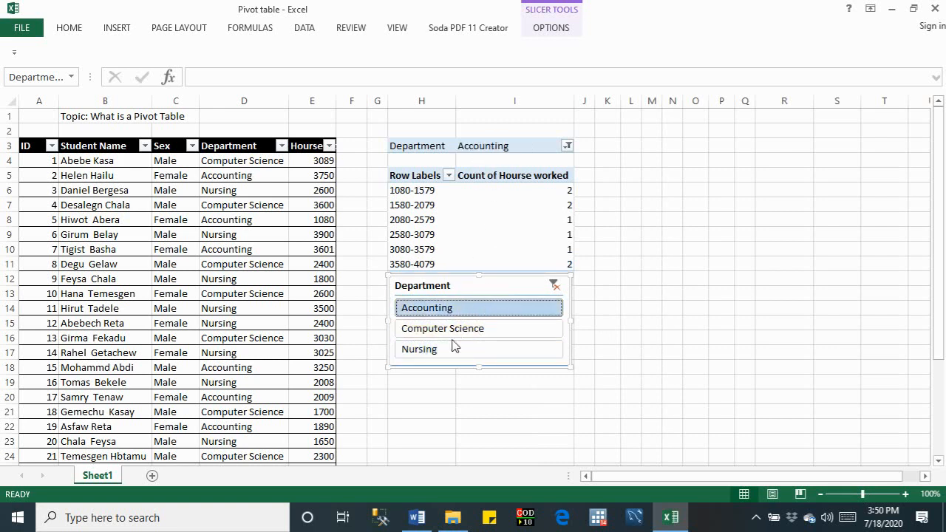
pyautogui.click(443, 332)
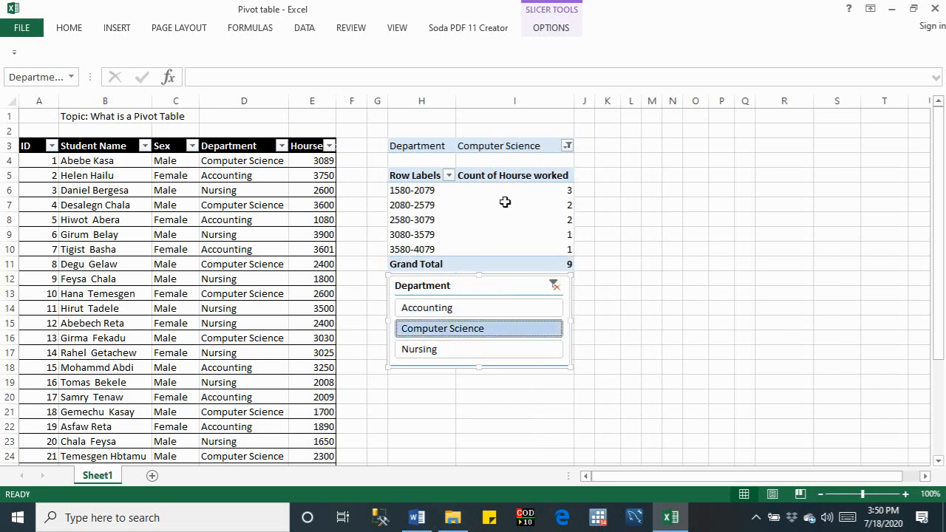
pyautogui.click(436, 312)
pyautogui.click(435, 349)
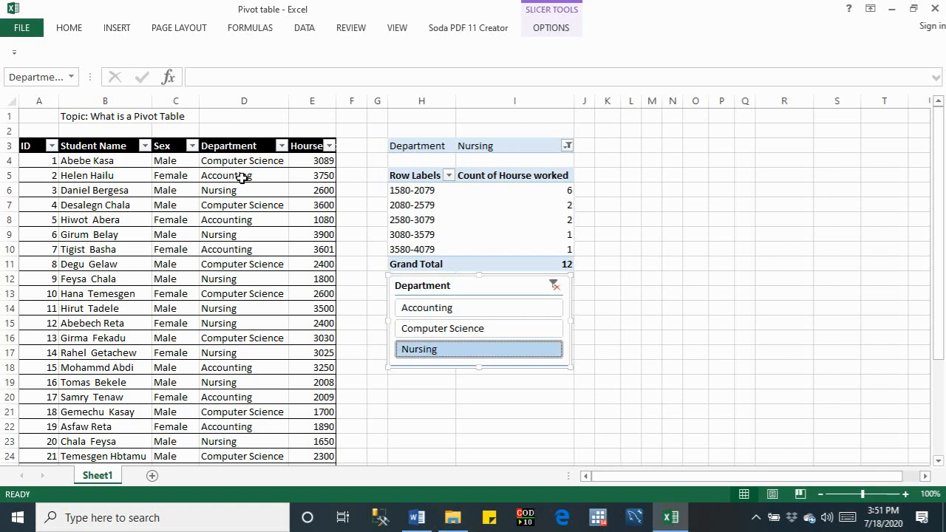
pyautogui.click(447, 311)
pyautogui.click(447, 330)
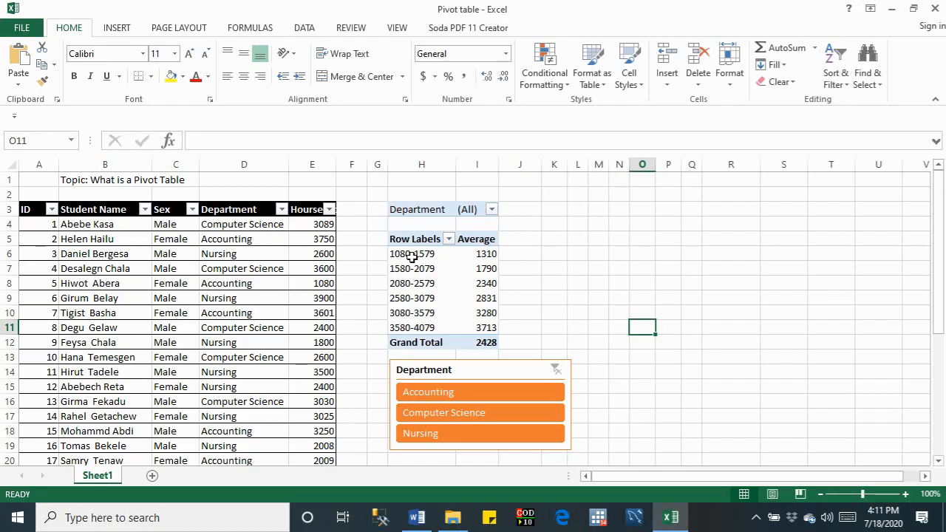
# - Select the grouped PivotTable from Row Labels through Grand Total and start inserting a PivotChart from it
pyautogui.click(412, 249)
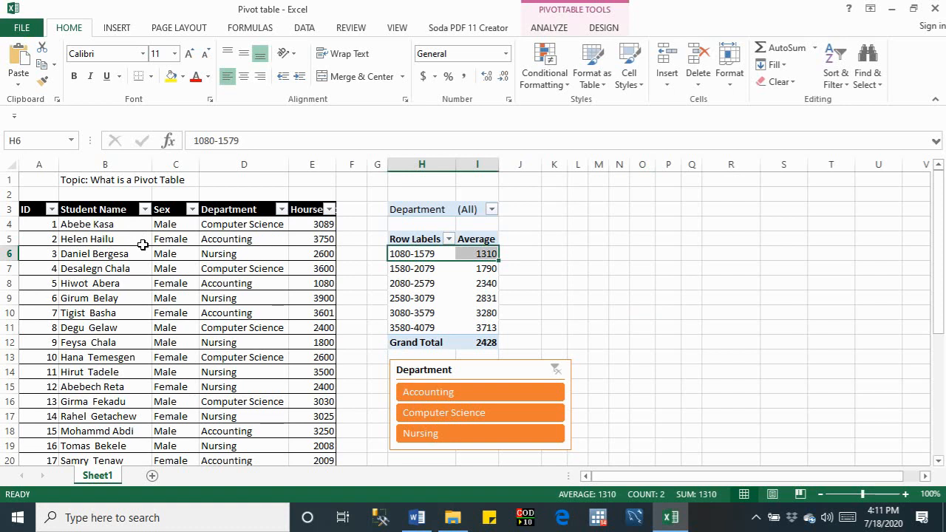
pyautogui.click(413, 242)
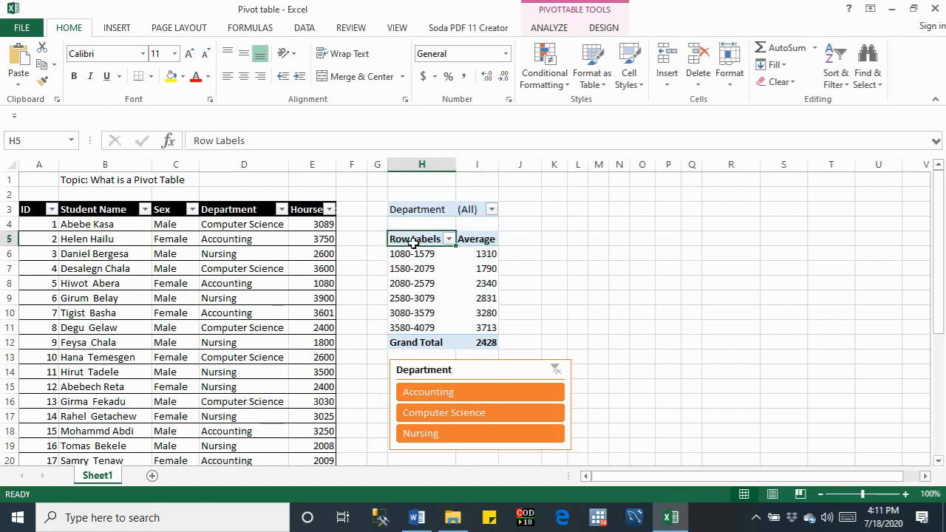
pyautogui.moveTo(412, 241); pyautogui.dragTo(487, 341)
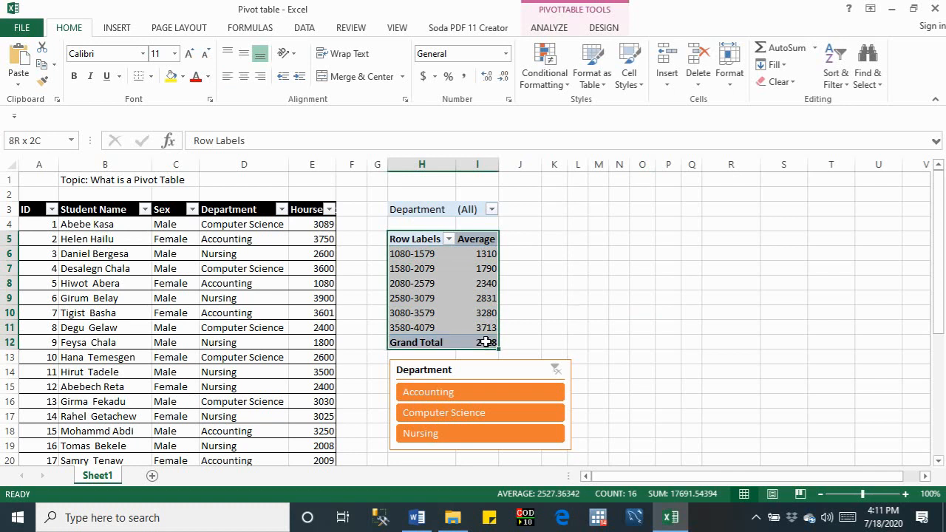
pyautogui.click(549, 28)
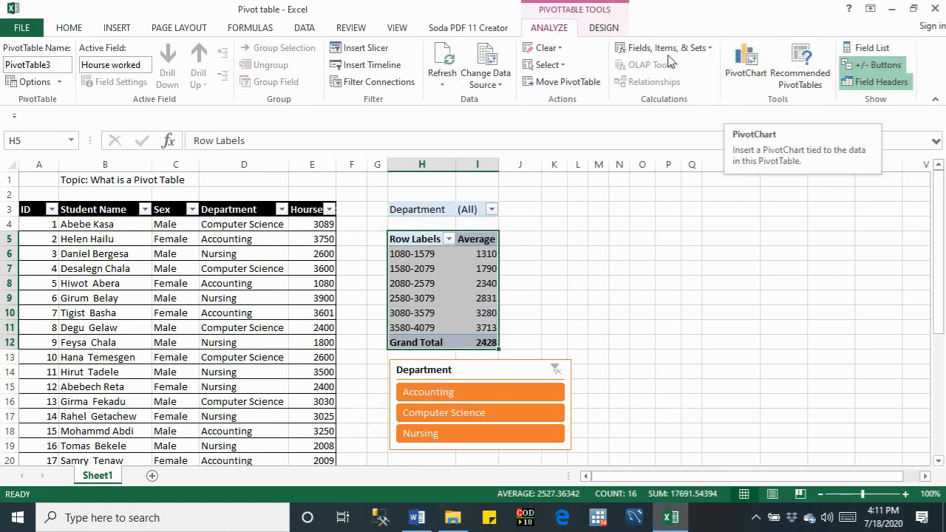
pyautogui.click(107, 26)
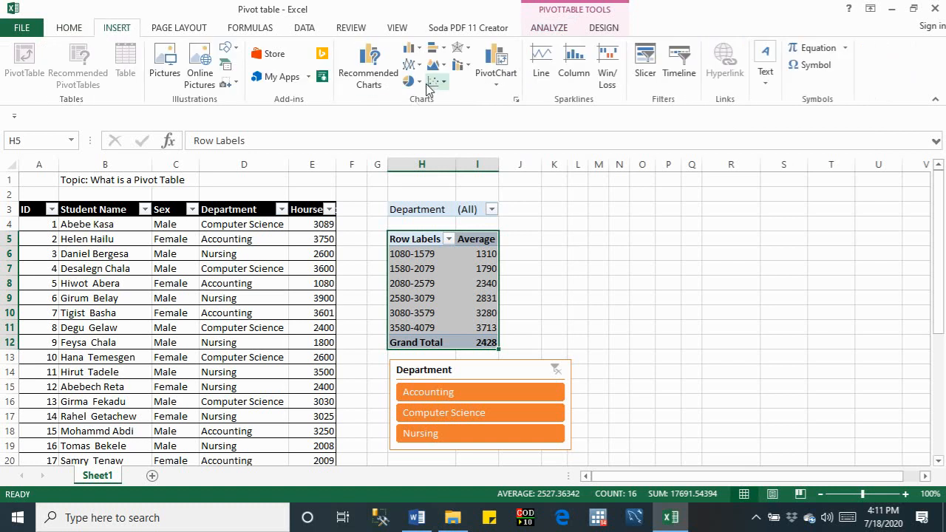
pyautogui.click(556, 30)
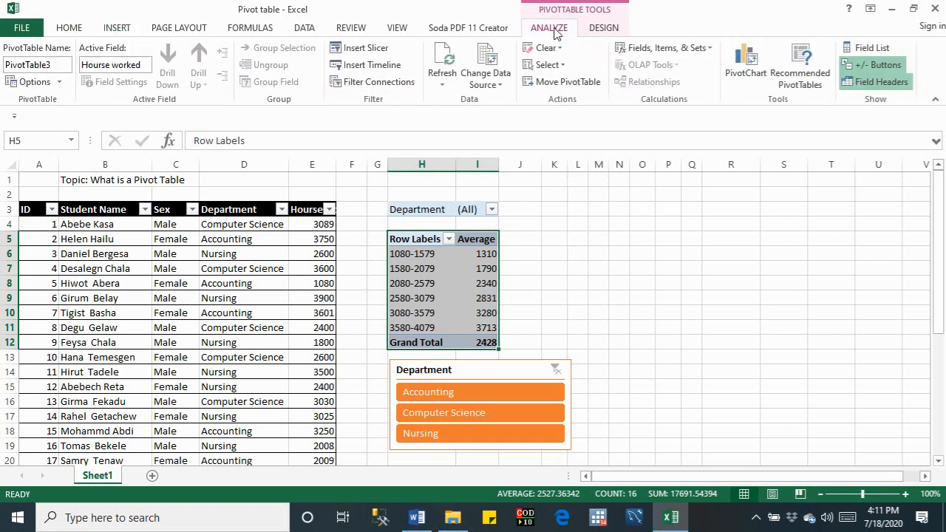
pyautogui.click(748, 76)
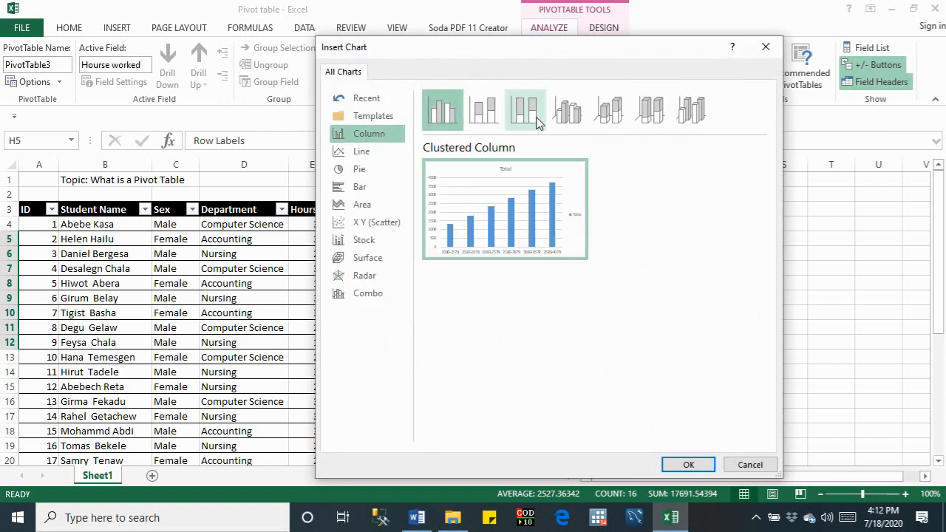
# - Preview the 3-D column, line, pie, bar, area, scatter and stock chart types for the PivotChart
pyautogui.click(567, 110)
pyautogui.click(611, 115)
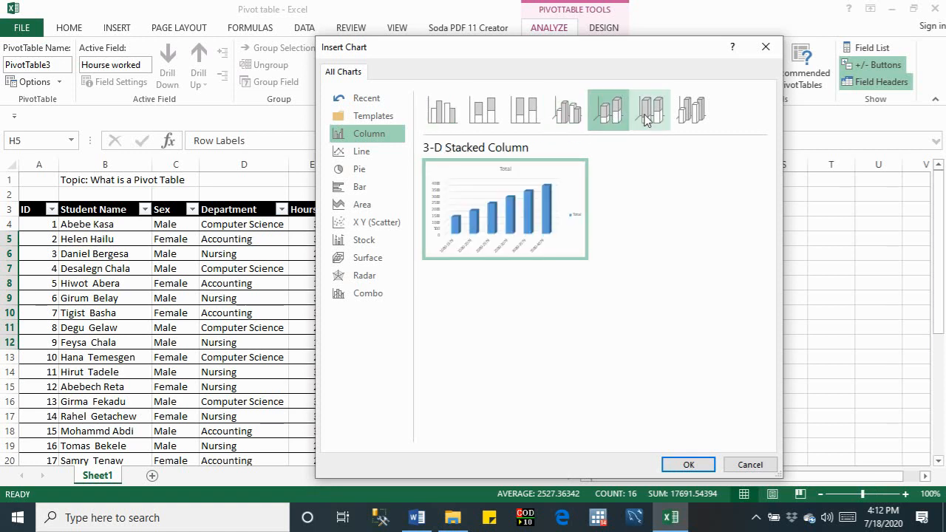
pyautogui.click(649, 110)
pyautogui.click(611, 111)
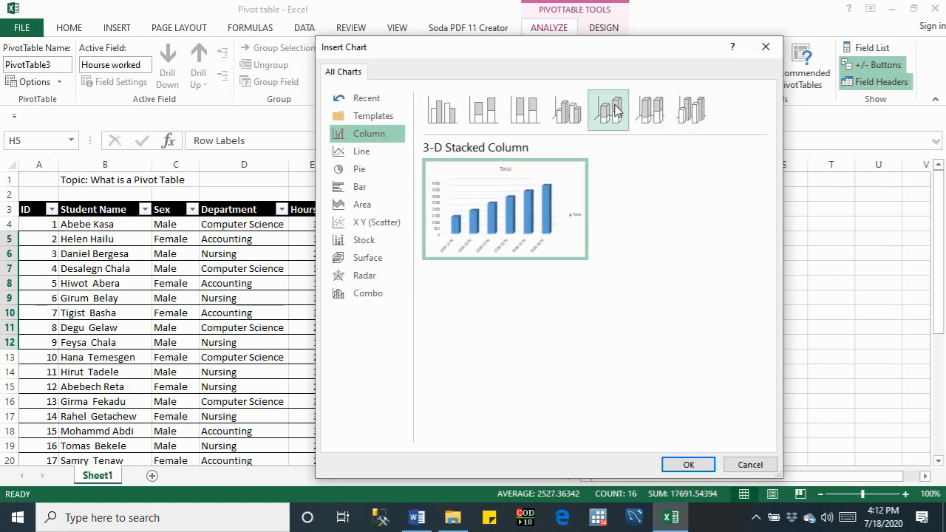
pyautogui.click(576, 111)
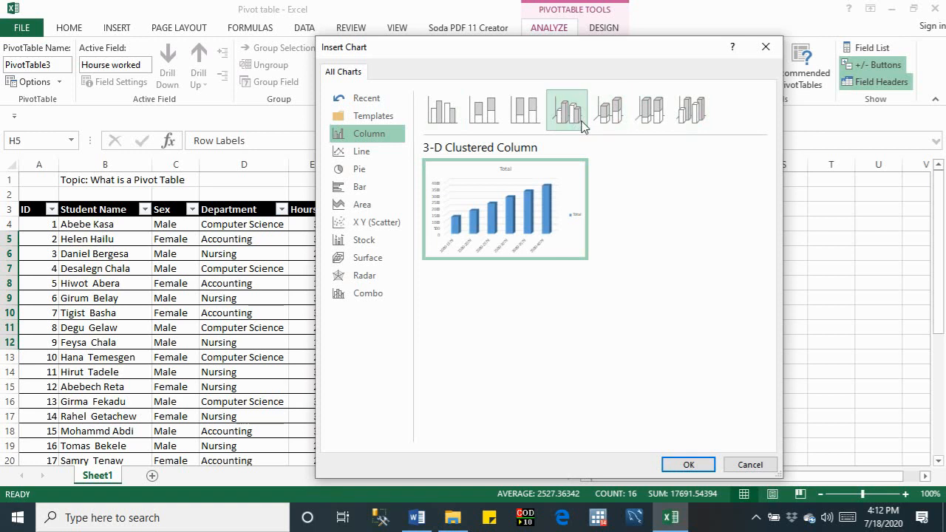
pyautogui.click(360, 152)
pyautogui.moveTo(500, 175)
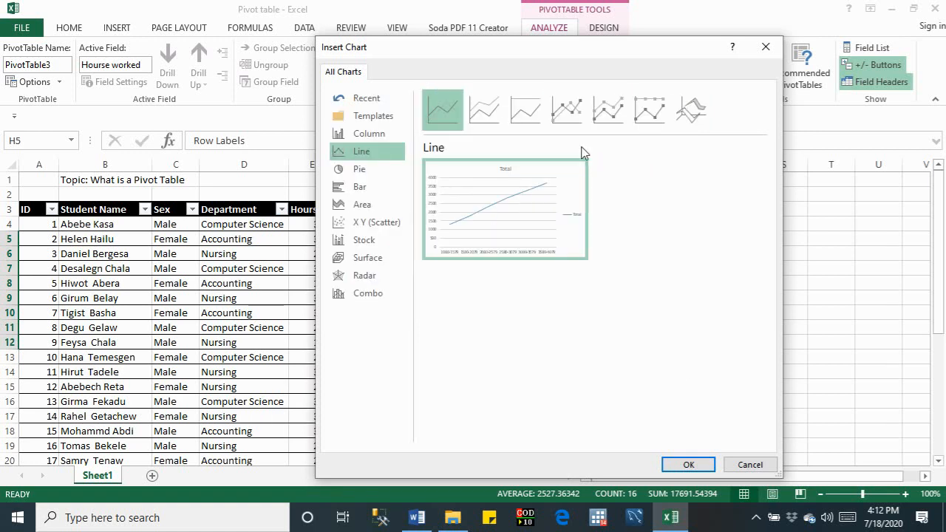
pyautogui.click(568, 111)
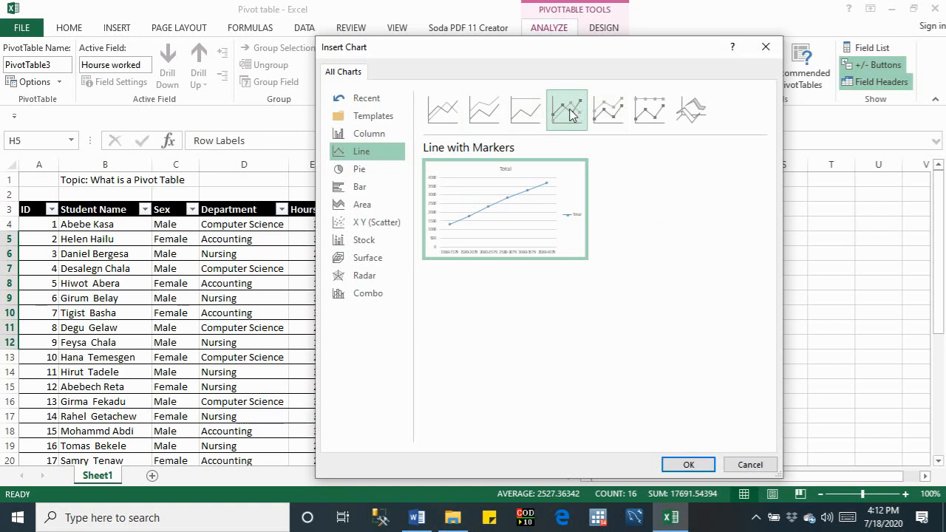
pyautogui.click(359, 171)
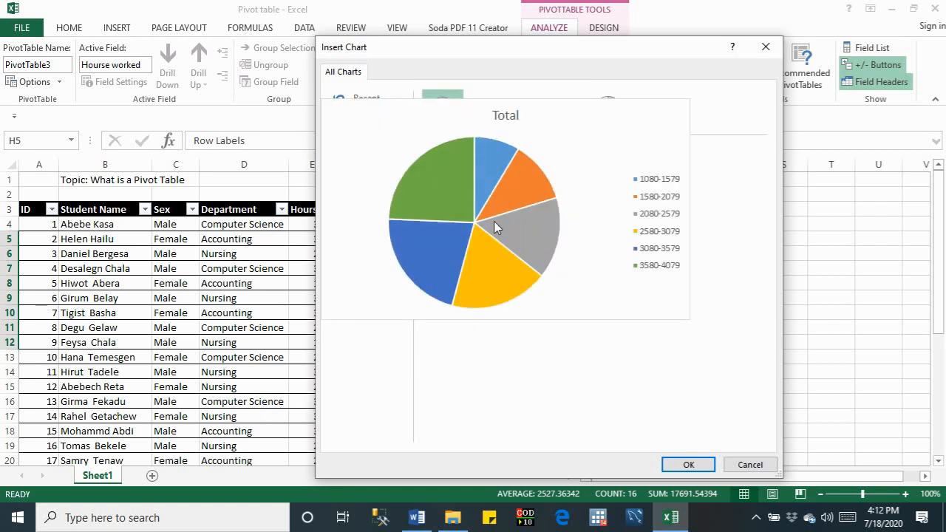
pyautogui.click(347, 189)
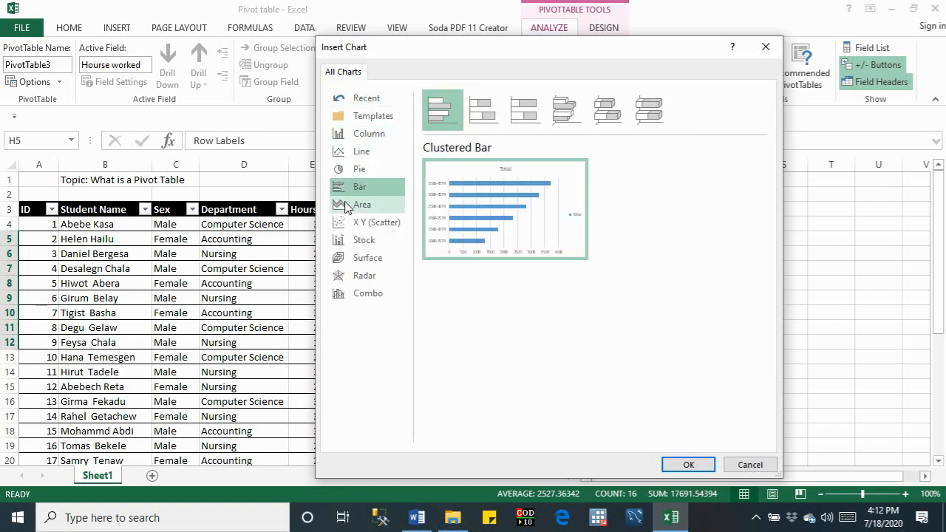
pyautogui.click(350, 207)
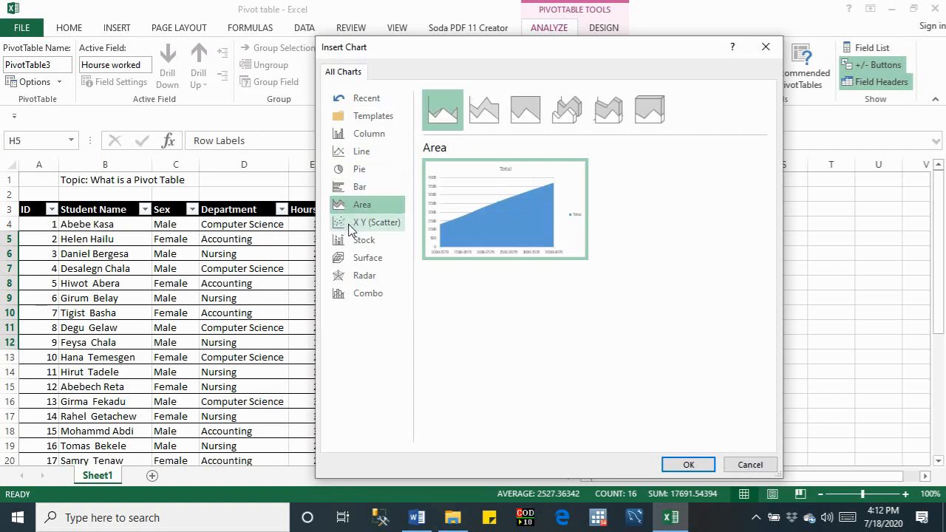
pyautogui.click(348, 222)
pyautogui.click(352, 242)
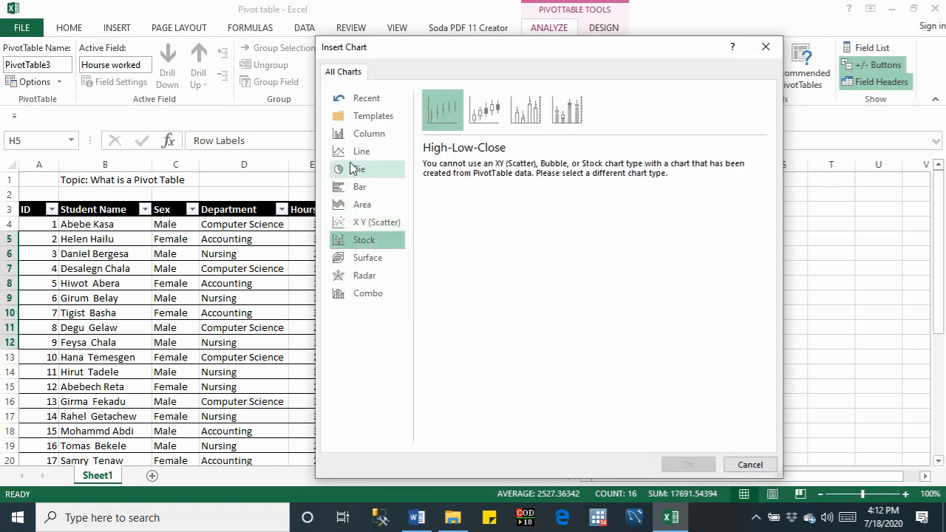
# - Insert a Clustered Column PivotChart and move it beside the PivotTable so the table is uncovered
pyautogui.click(352, 152)
pyautogui.click(348, 137)
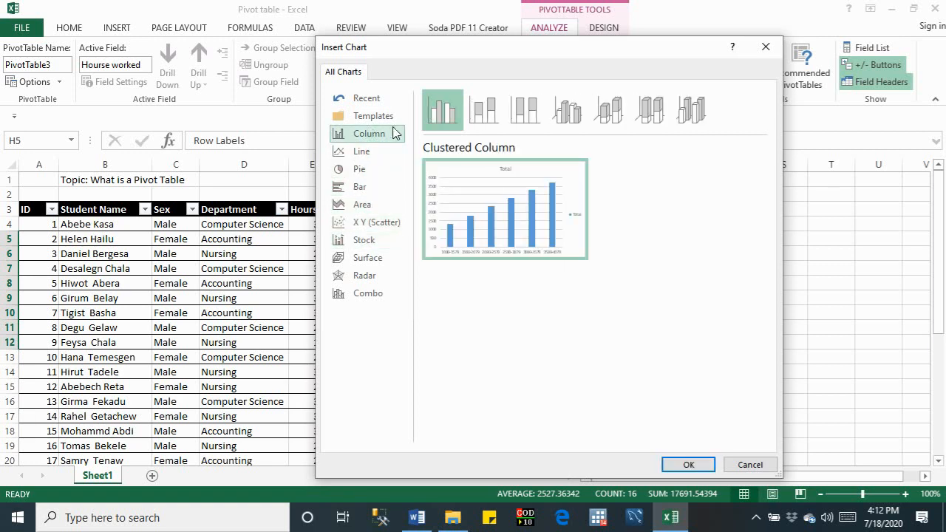
pyautogui.click(684, 466)
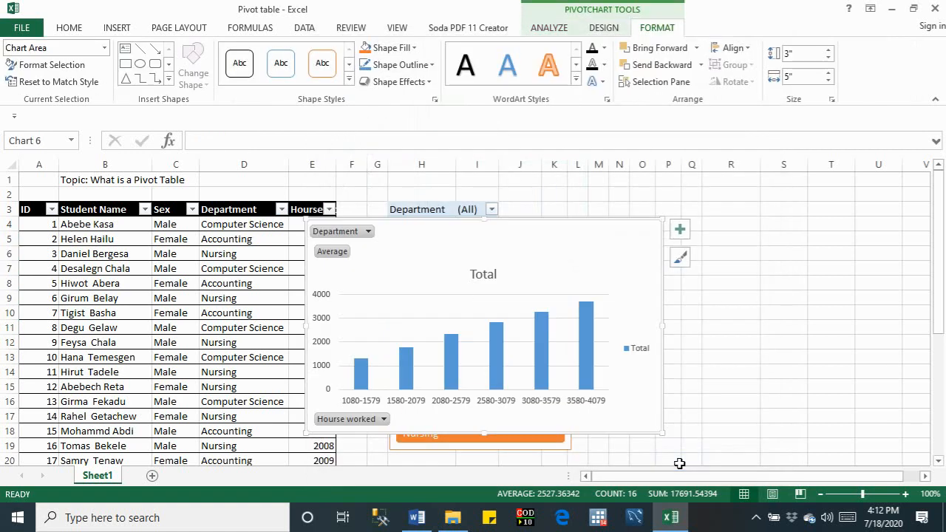
pyautogui.moveTo(585, 224)
pyautogui.mouseDown()
pyautogui.moveTo(661, 229)
pyautogui.moveTo(811, 200)
pyautogui.moveTo(811, 180)
pyautogui.mouseUp()
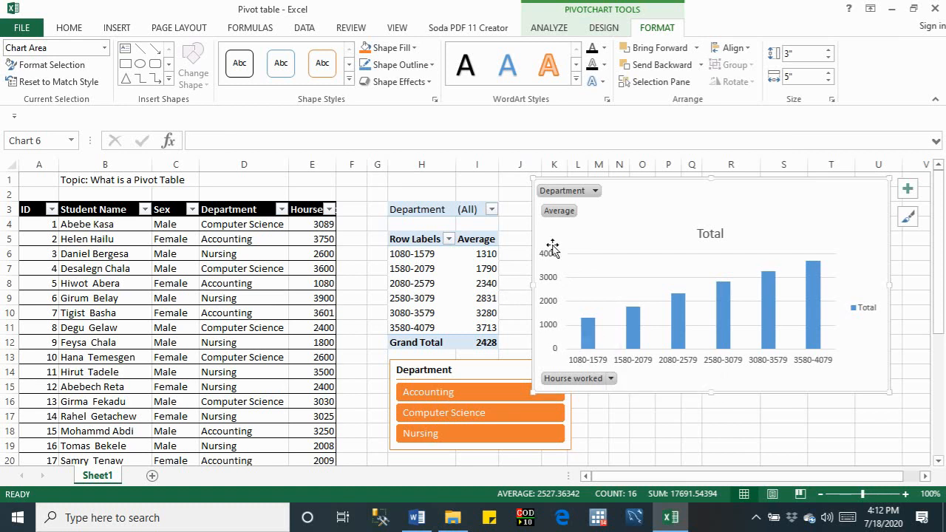
# - Summarize the PivotTable's Average values column by Count instead
pyautogui.click(487, 240)
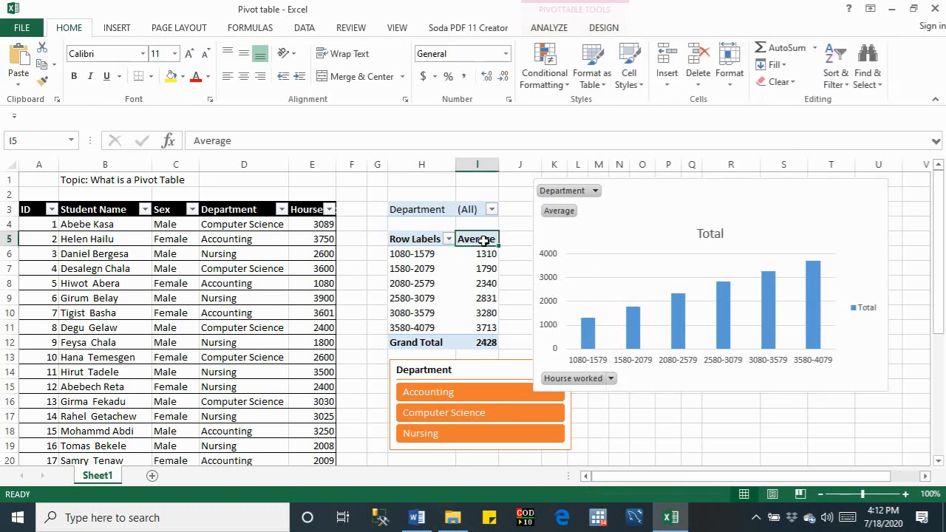
pyautogui.rightClick(486, 240)
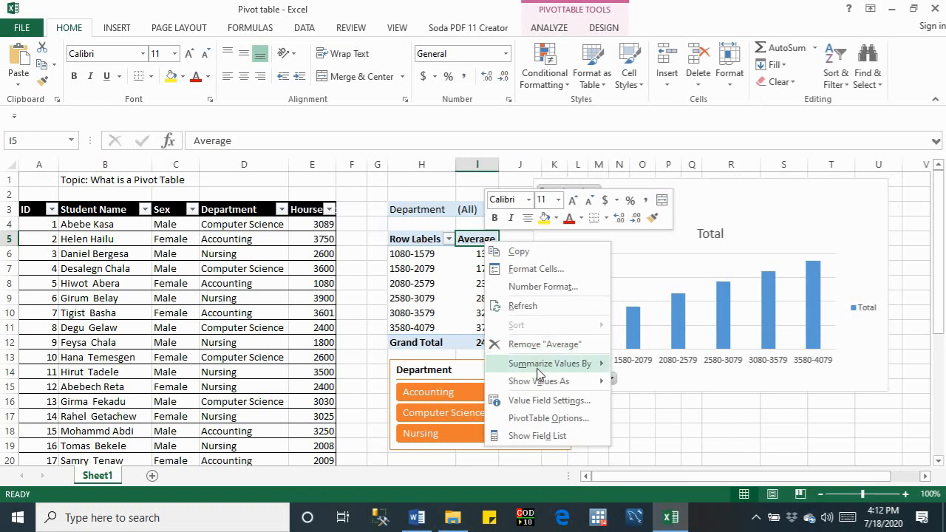
pyautogui.moveTo(540, 363)
pyautogui.click(637, 386)
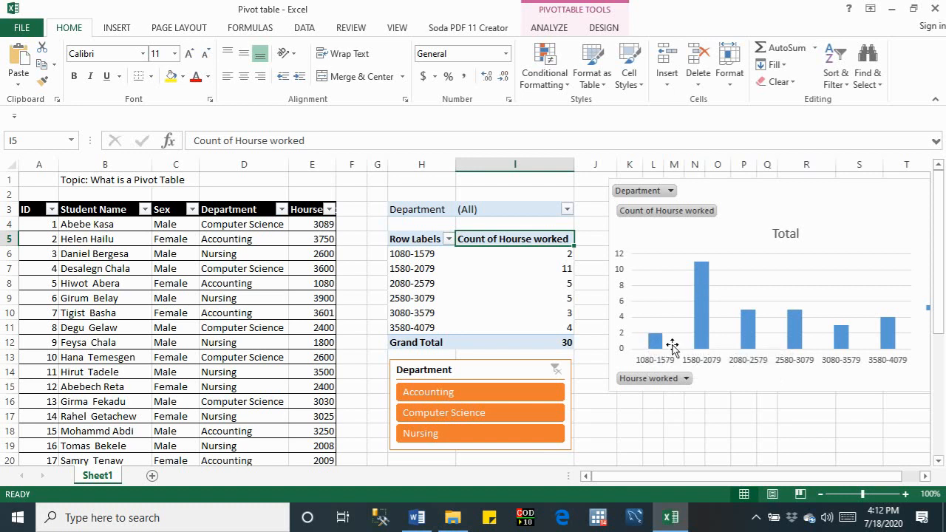
# - Filter the PivotTable and chart with the Department slicer by Accounting, Computer Science and Nursing in turn, finishing on Accounting
pyautogui.moveTo(519, 254)
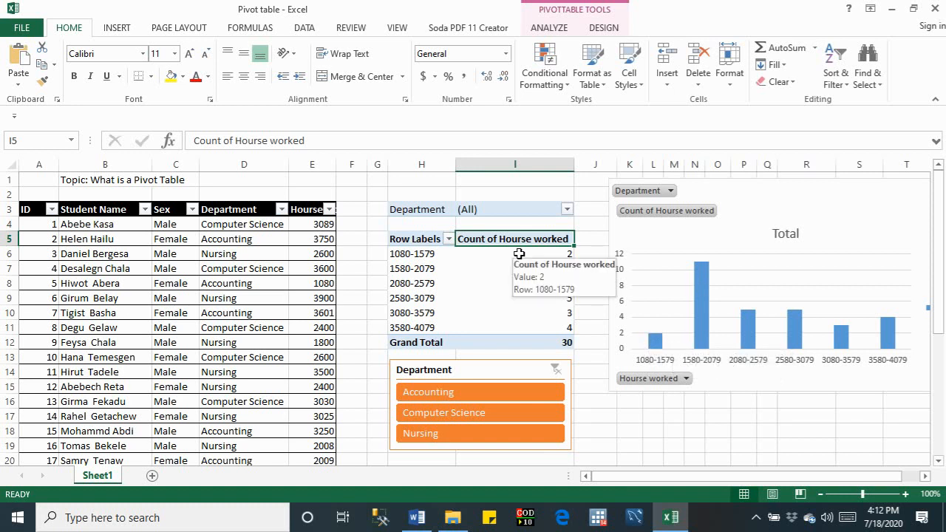
pyautogui.click(436, 395)
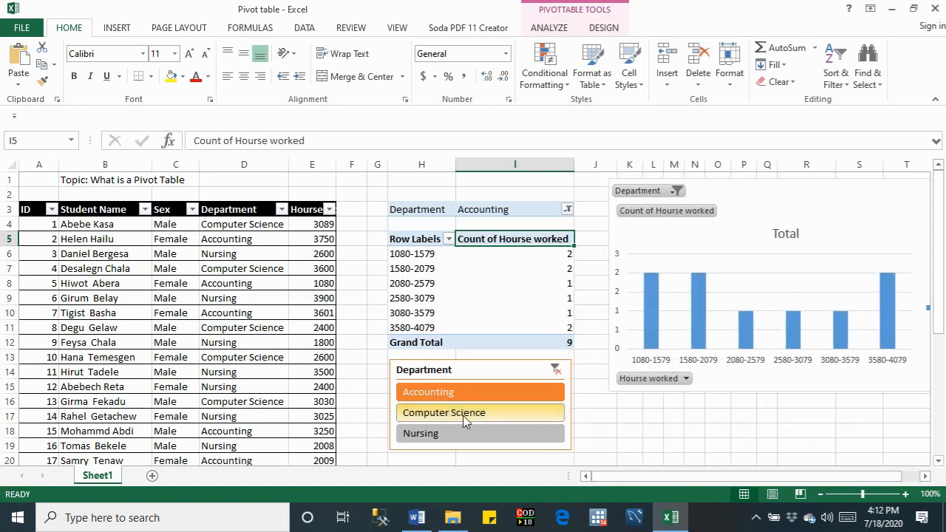
pyautogui.click(464, 414)
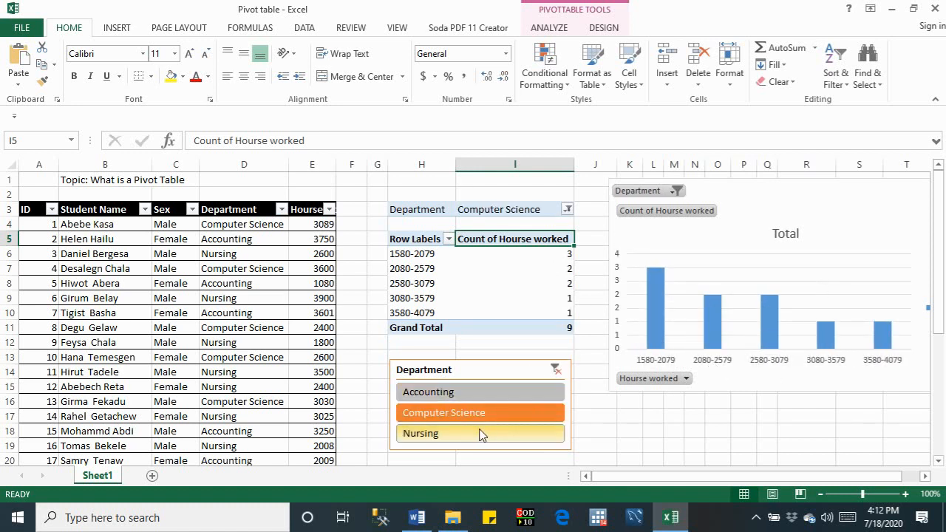
pyautogui.click(480, 435)
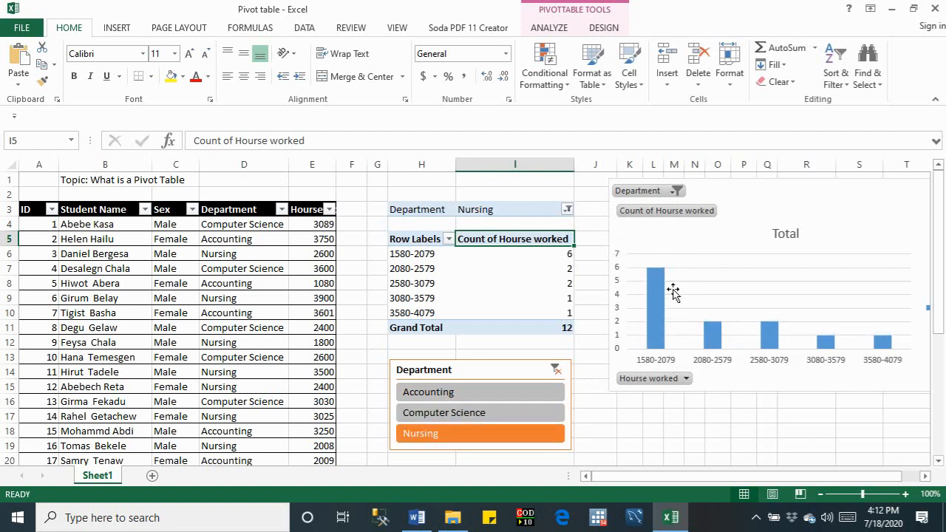
pyautogui.click(495, 395)
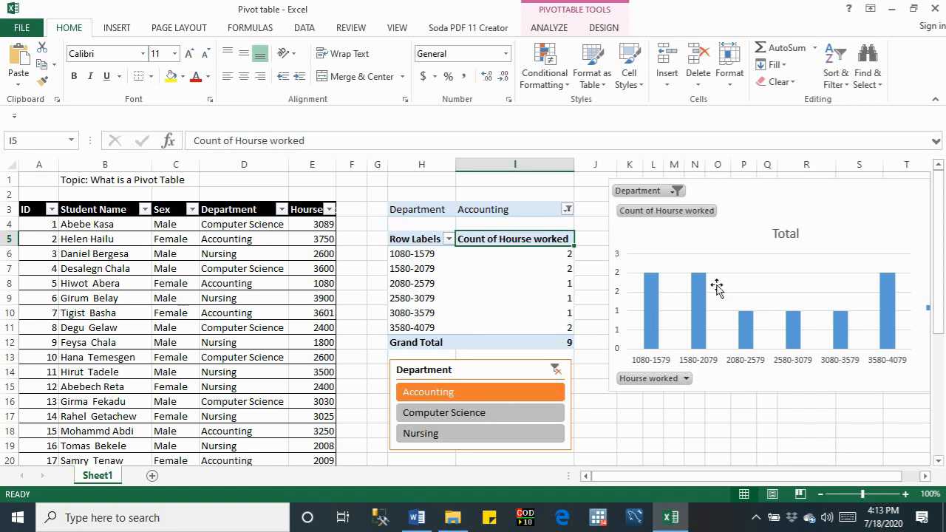
# - Apply the fourth chart style in the gallery to the PivotChart
pyautogui.click(747, 239)
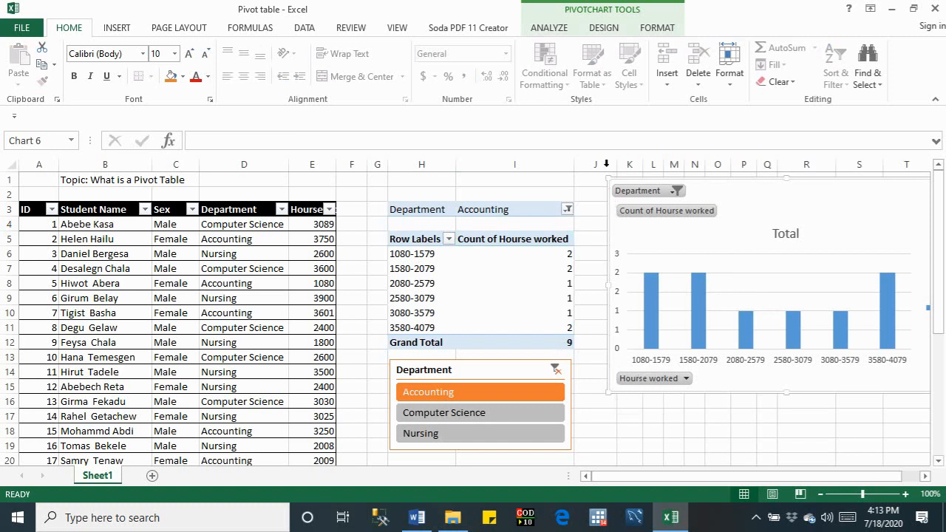
pyautogui.click(551, 30)
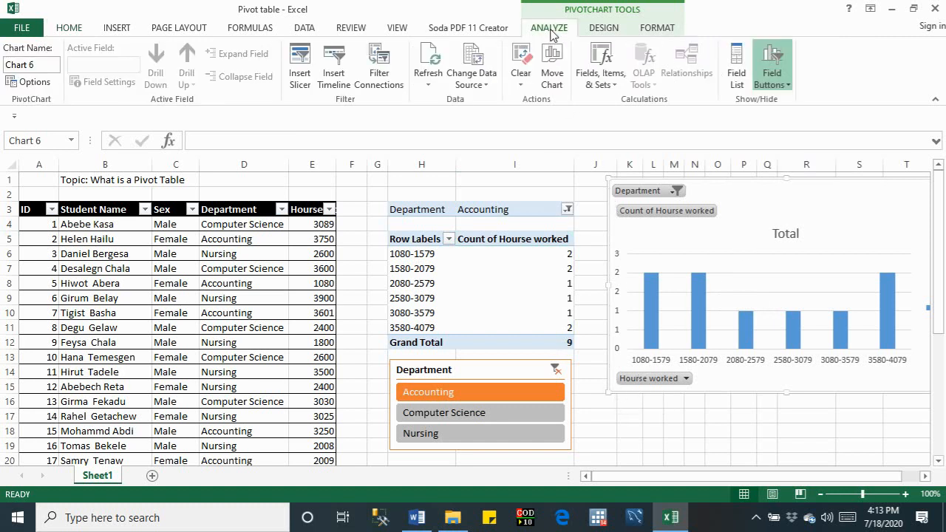
pyautogui.click(602, 31)
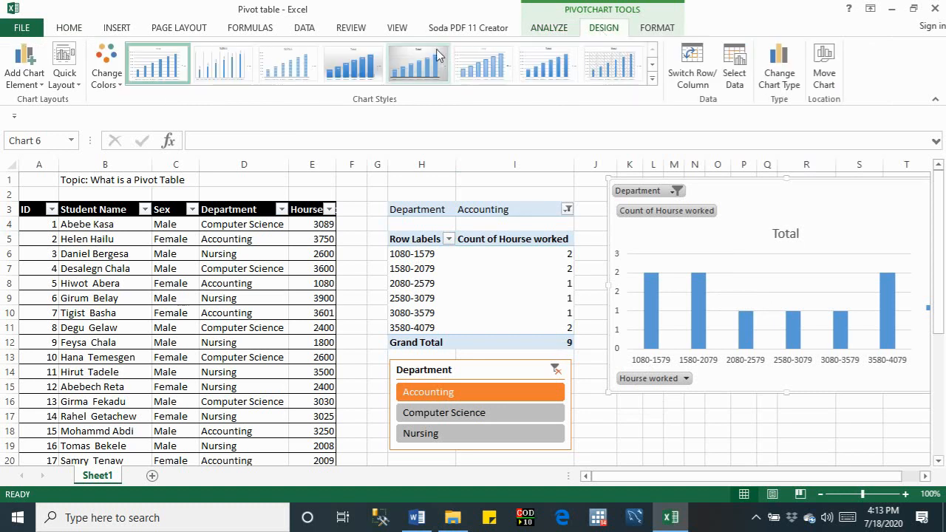
pyautogui.click(355, 65)
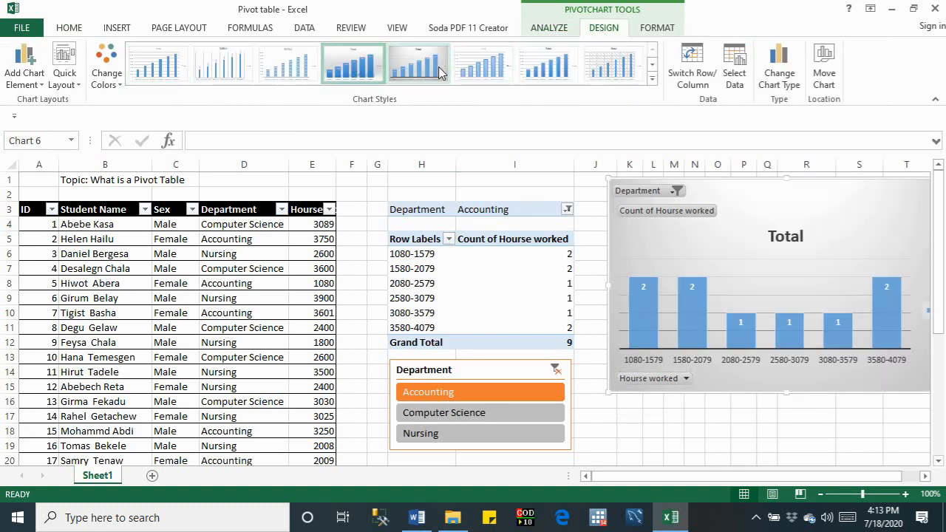
# - Add a primary horizontal axis title to the PivotChart reading "Range of working hourse"
pyautogui.click(42, 85)
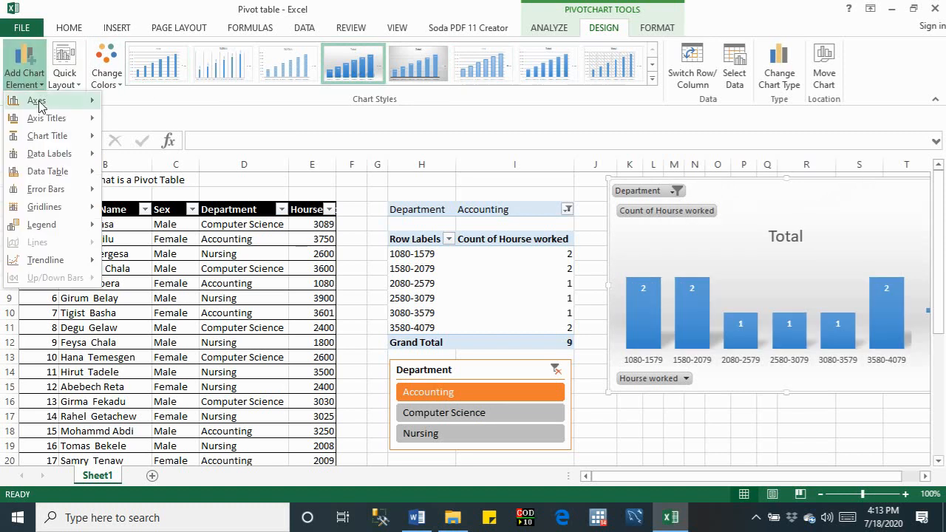
pyautogui.moveTo(43, 120)
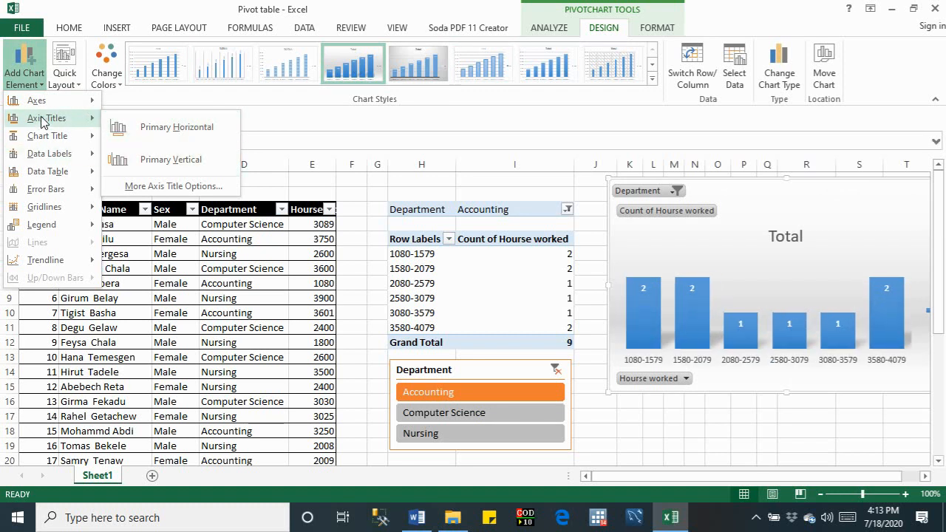
pyautogui.click(154, 124)
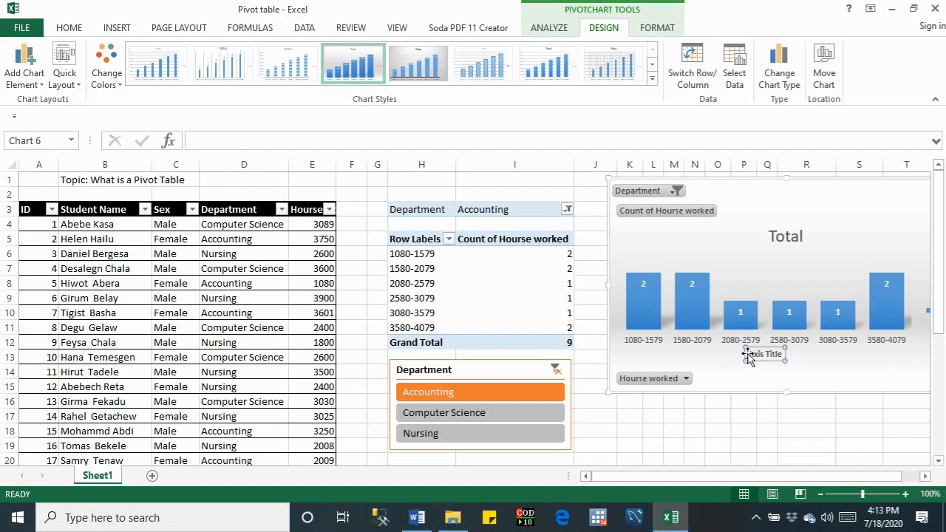
pyautogui.moveTo(751, 354); pyautogui.dragTo(786, 354)
pyautogui.write('Ran')
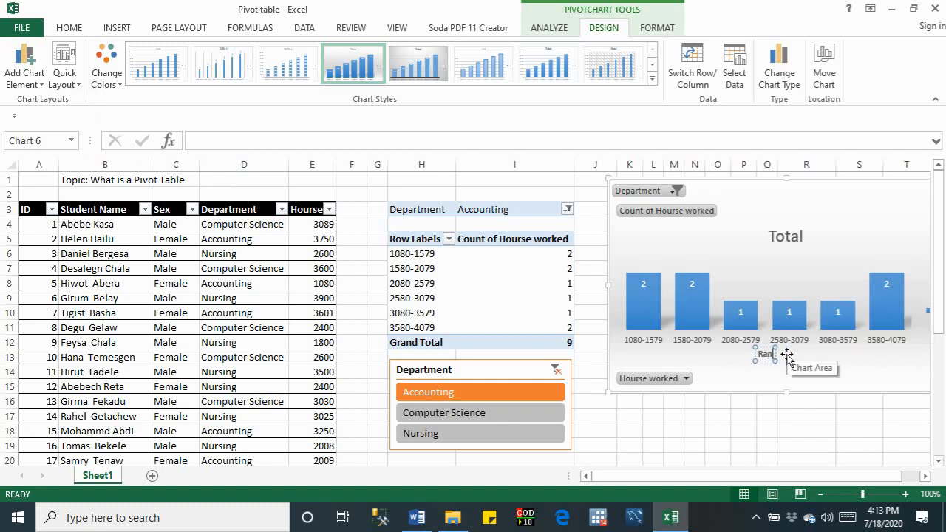
pyautogui.write('ge of')
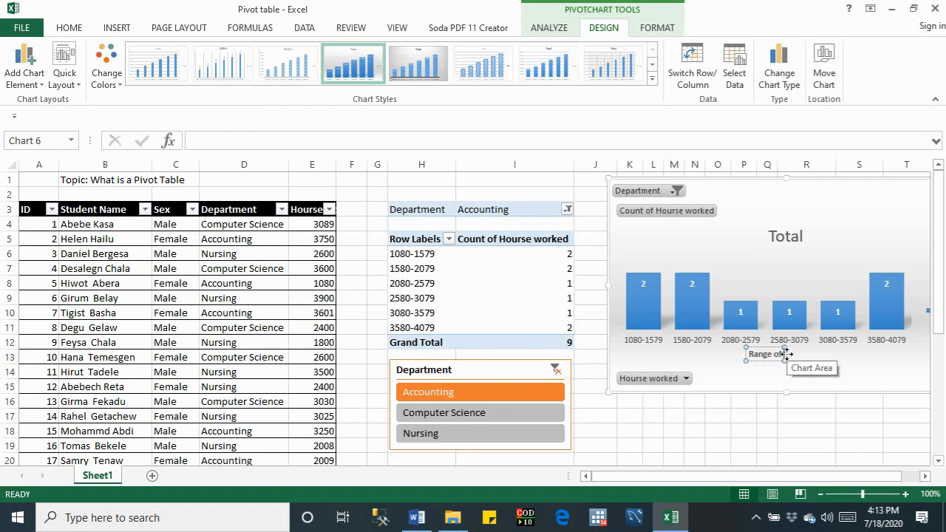
pyautogui.write(' ho')
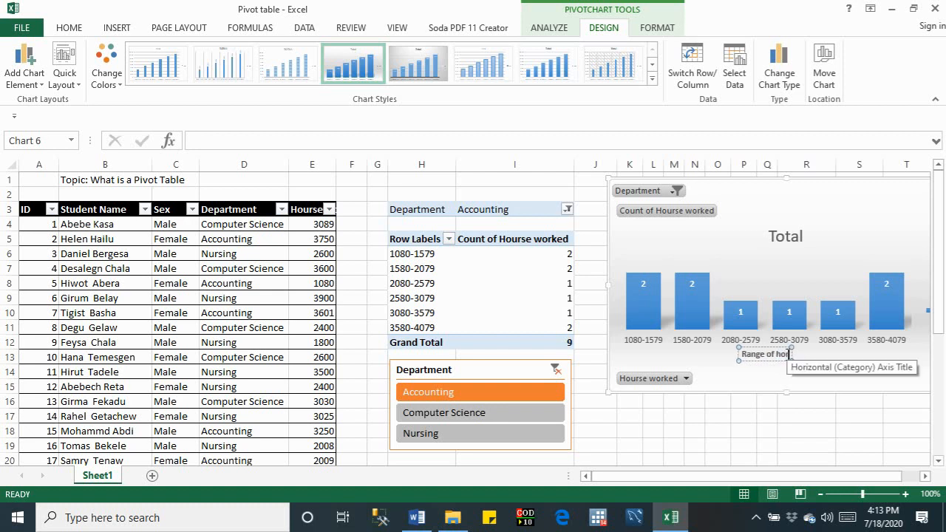
pyautogui.press('BackSpace')
pyautogui.press('BackSpace')
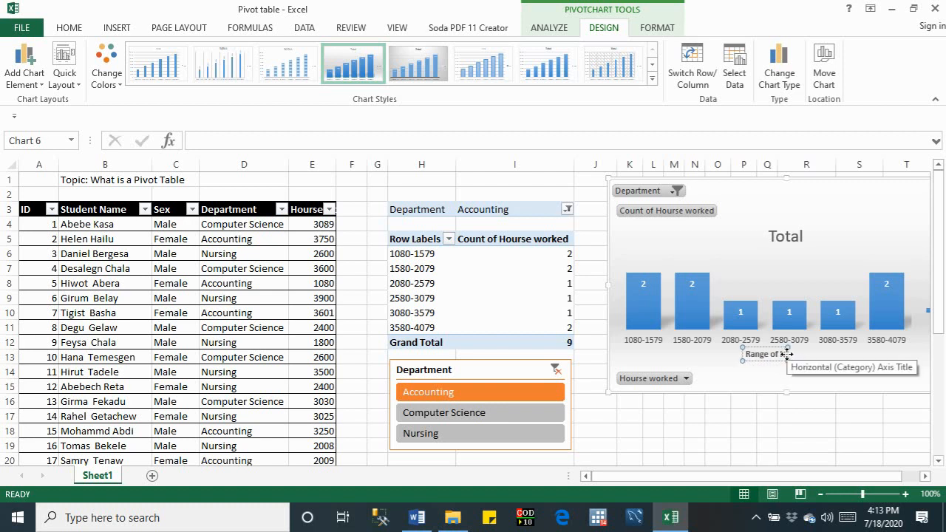
pyautogui.press('BackSpace')
pyautogui.write('work')
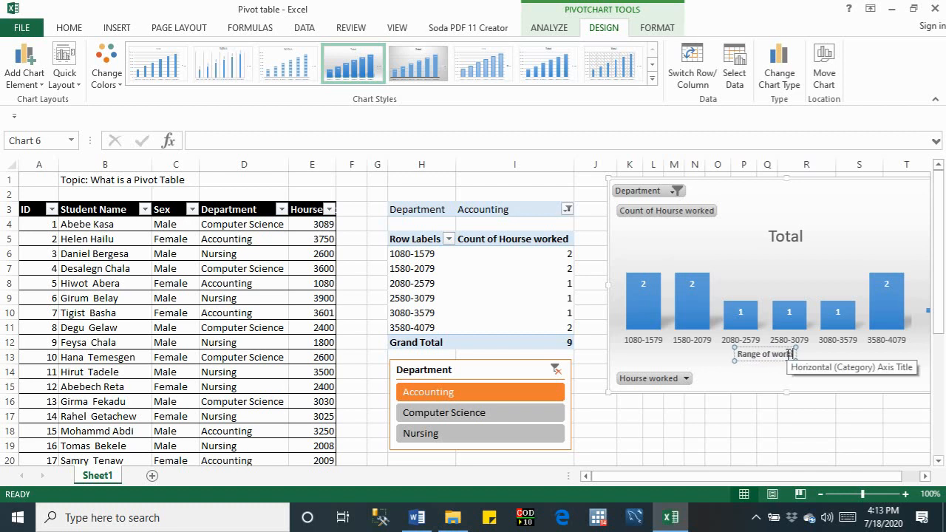
pyautogui.write('ing hourse')
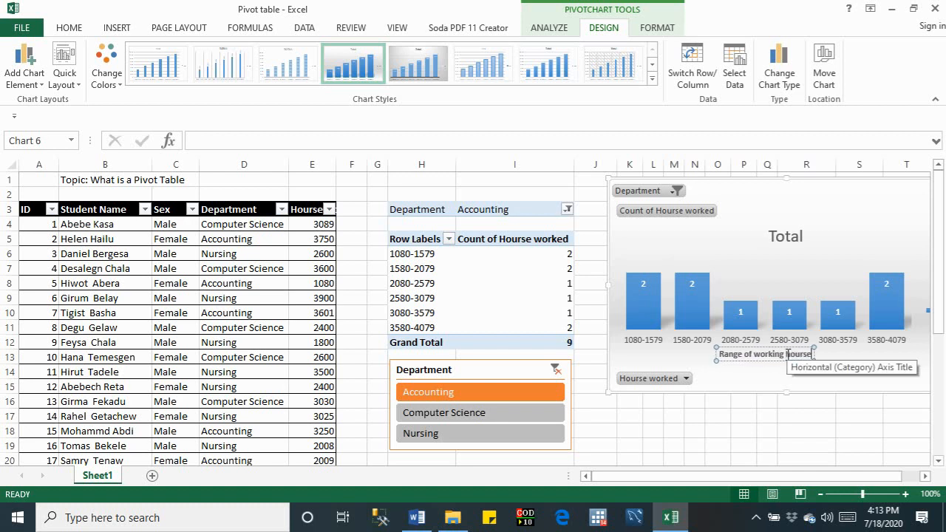
pyautogui.click(757, 383)
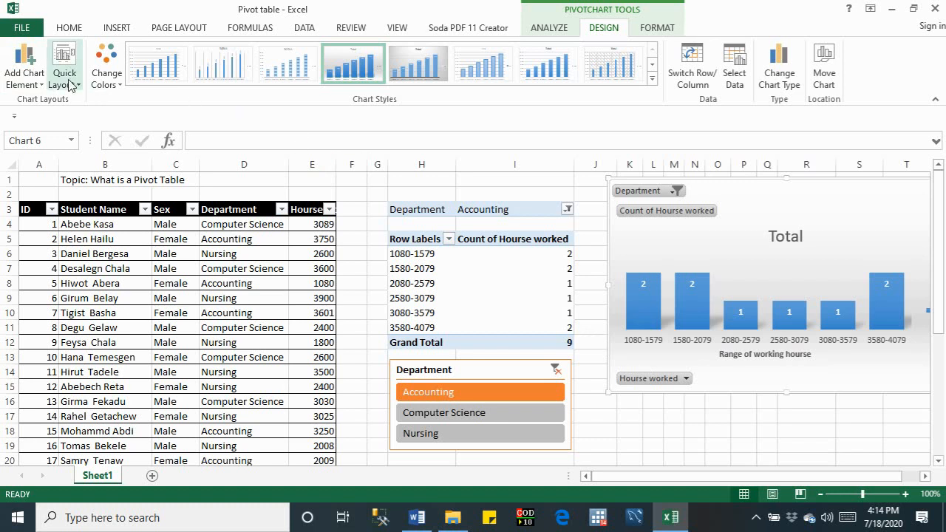
# - Add a primary vertical axis title to the PivotChart reading "No. Employees"
pyautogui.click(26, 77)
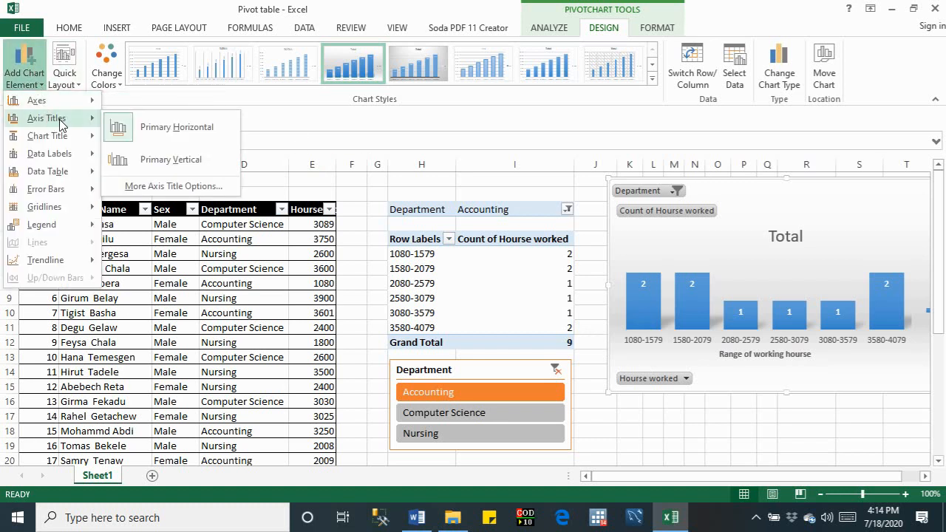
pyautogui.click(124, 165)
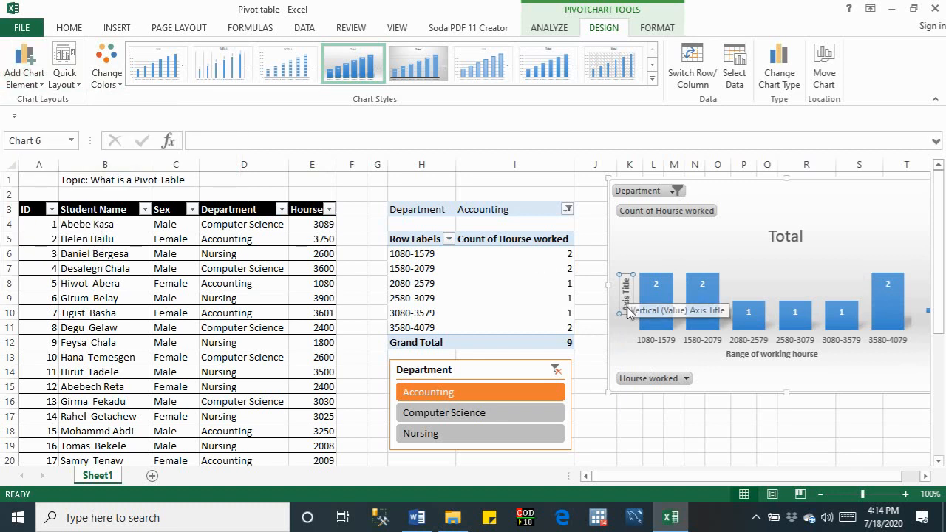
pyautogui.moveTo(626, 302); pyautogui.dragTo(619, 277)
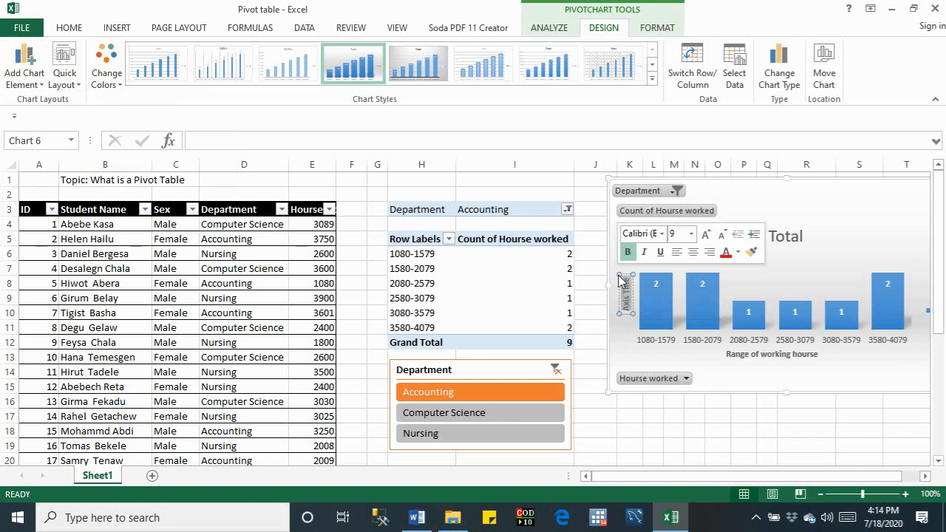
pyautogui.press('BackSpace')
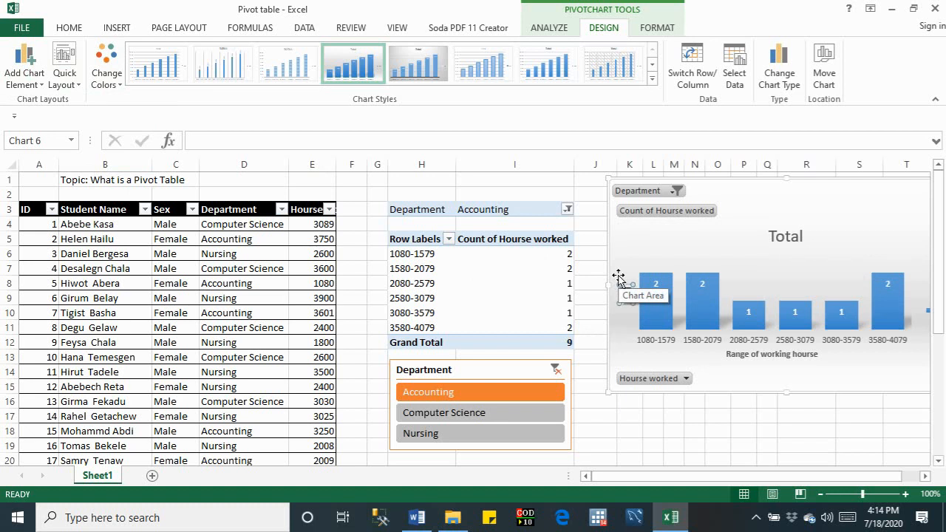
pyautogui.write('mployees')
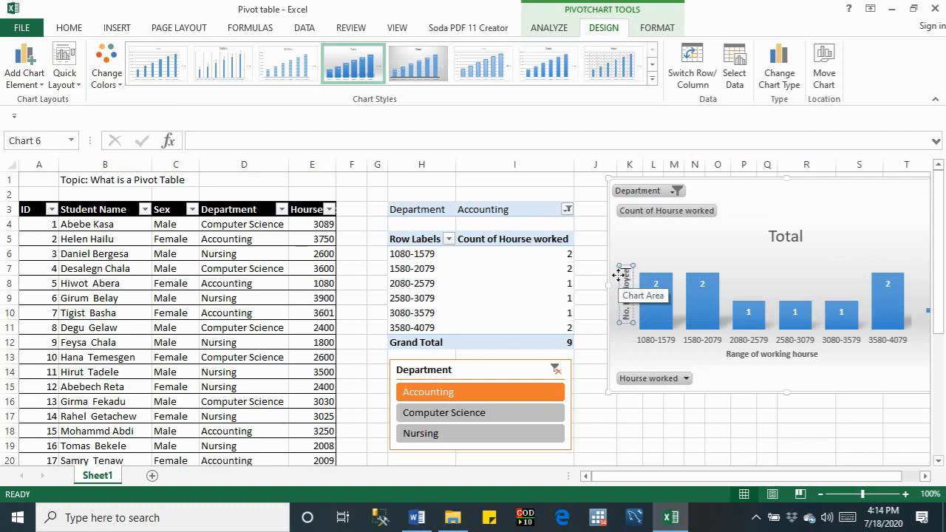
pyautogui.click(706, 366)
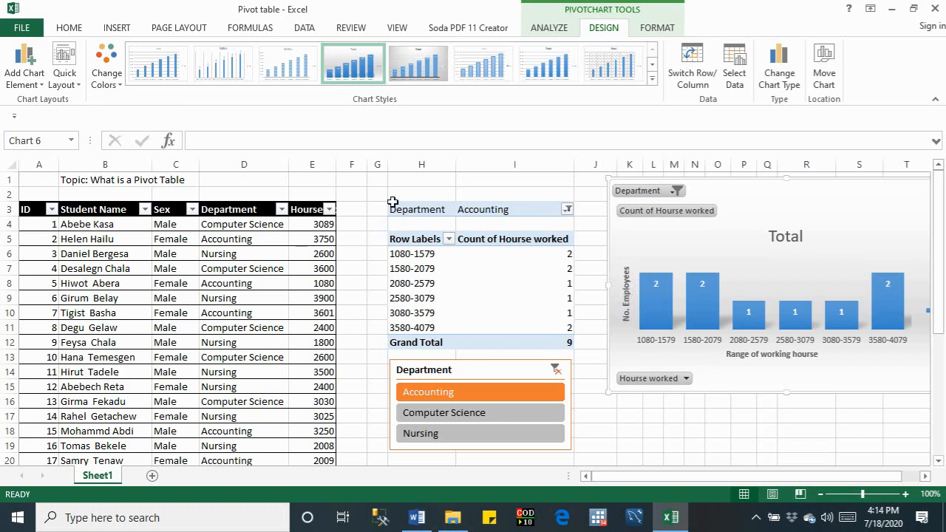
# - Place the PivotChart's data labels at the Outside End of the columns
pyautogui.click(32, 90)
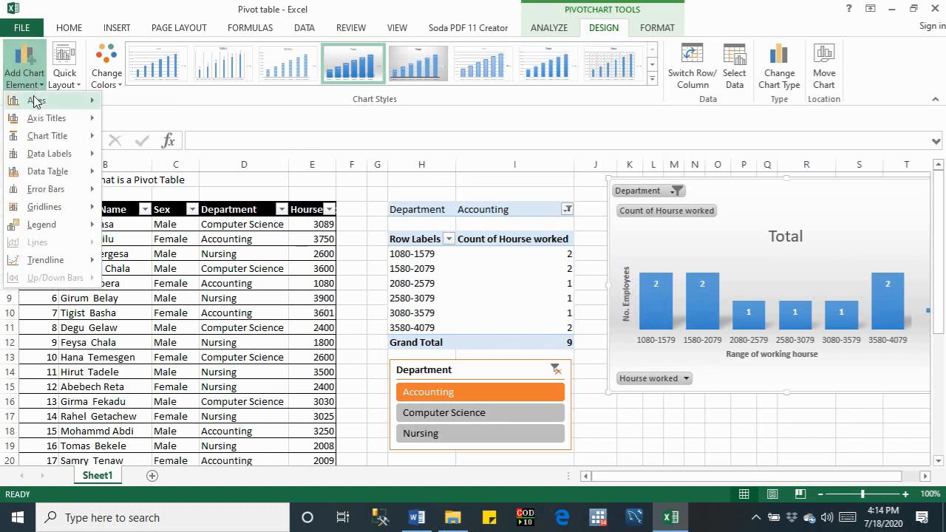
pyautogui.moveTo(49, 161)
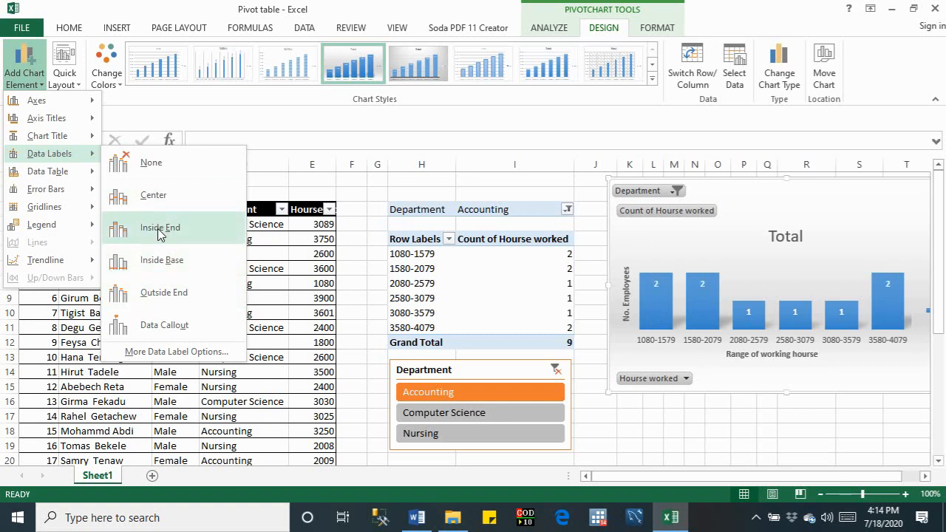
pyautogui.click(166, 293)
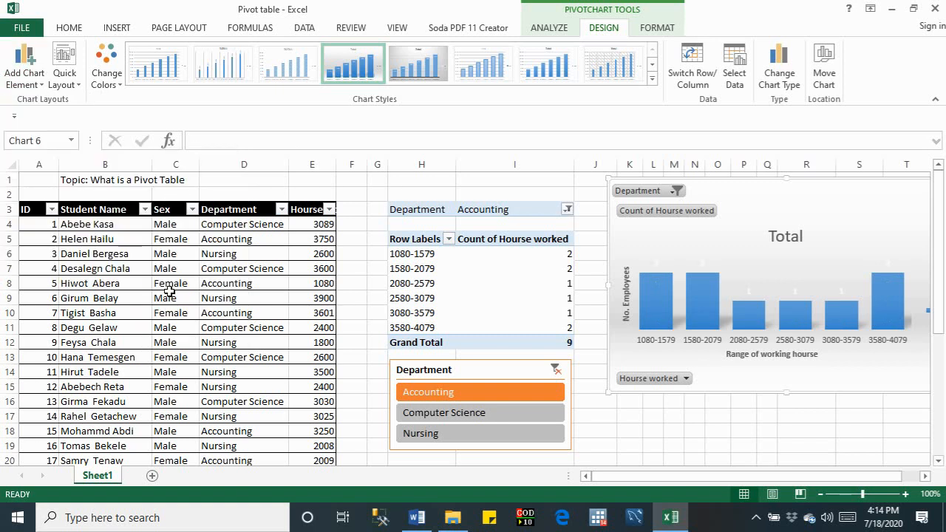
# - Change the font colour of all the PivotChart's data labels to standard red
pyautogui.click(656, 266)
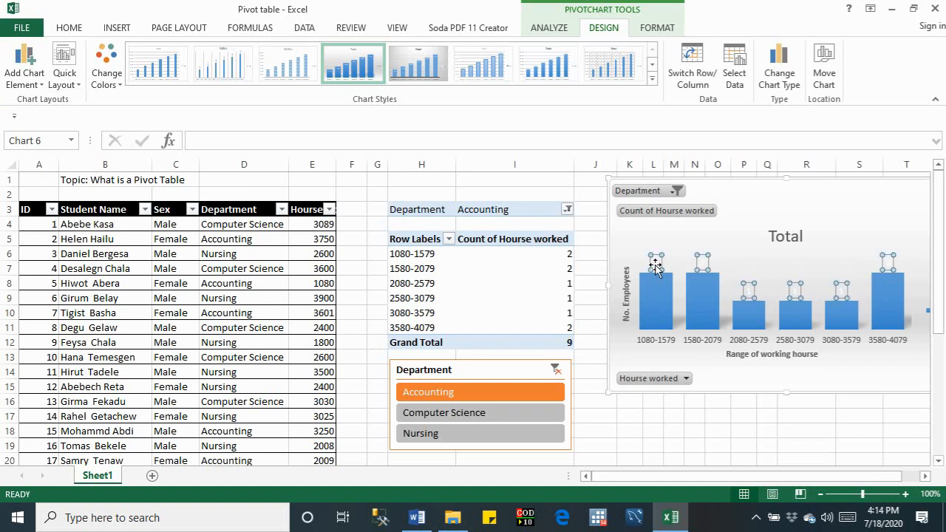
pyautogui.click(656, 265)
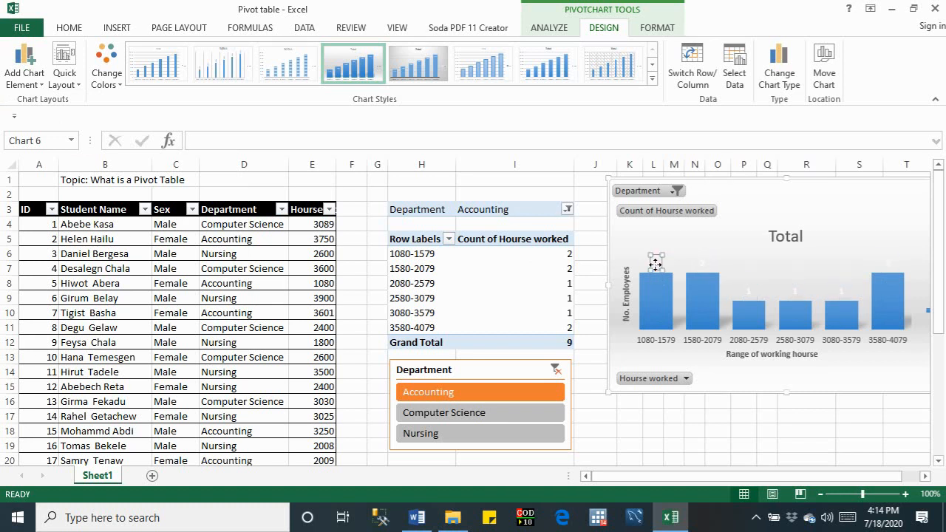
pyautogui.click(664, 311)
pyautogui.click(657, 263)
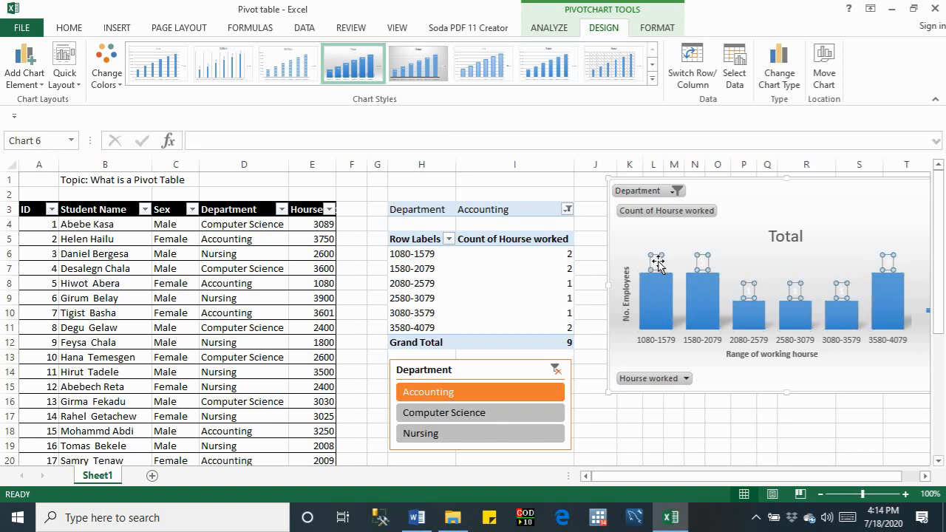
pyautogui.rightClick(657, 263)
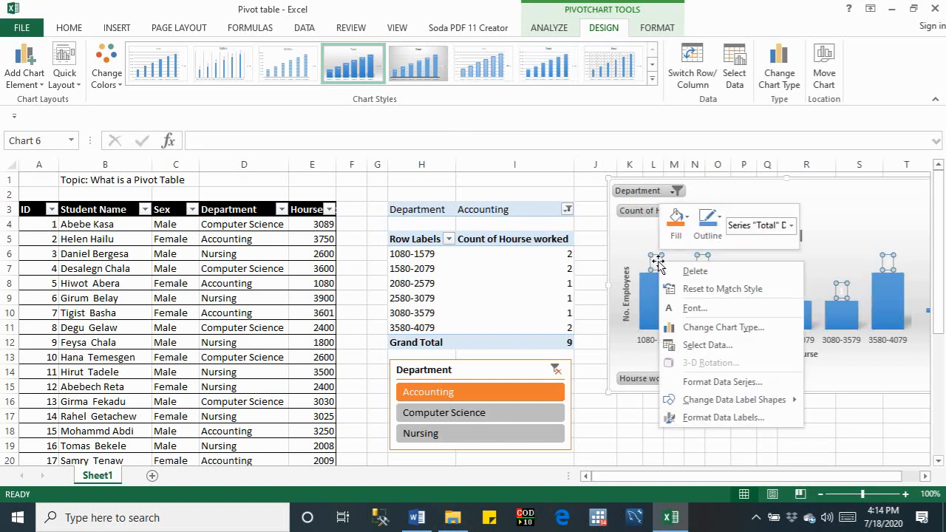
pyautogui.click(698, 313)
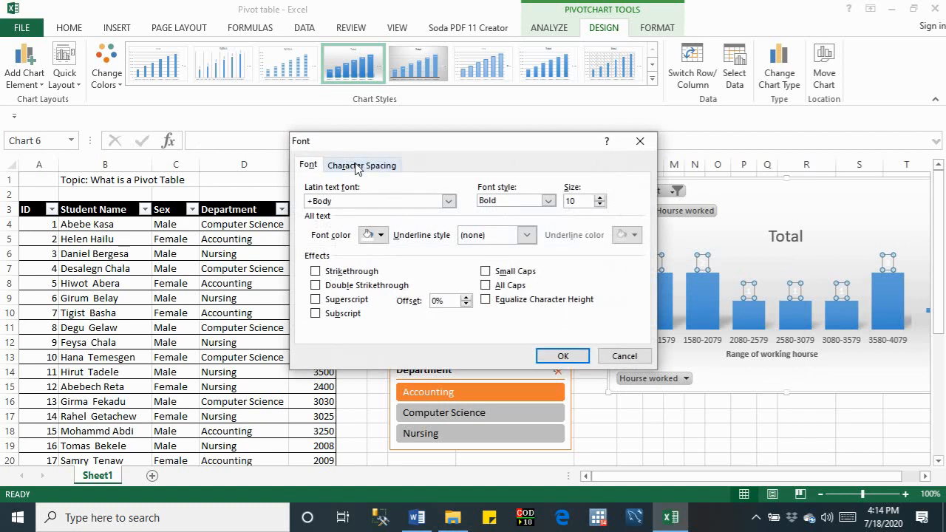
pyautogui.click(381, 235)
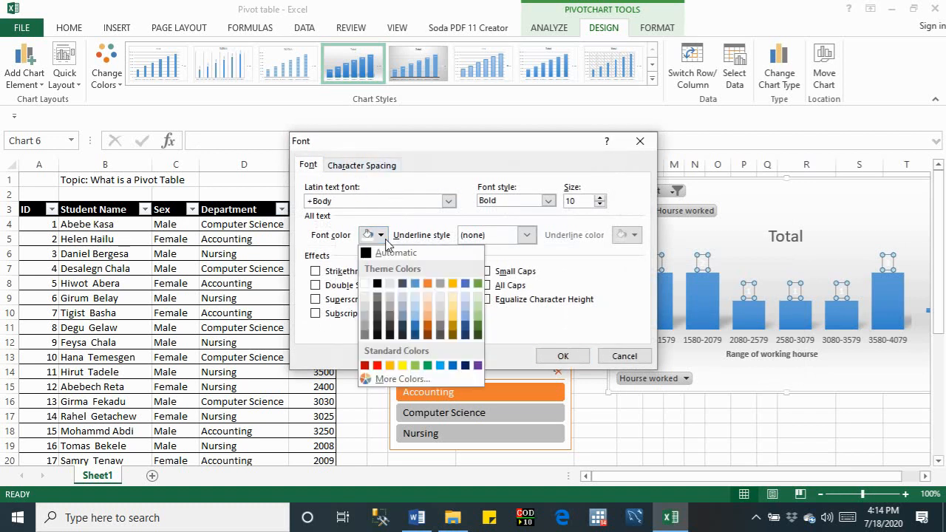
pyautogui.click(405, 226)
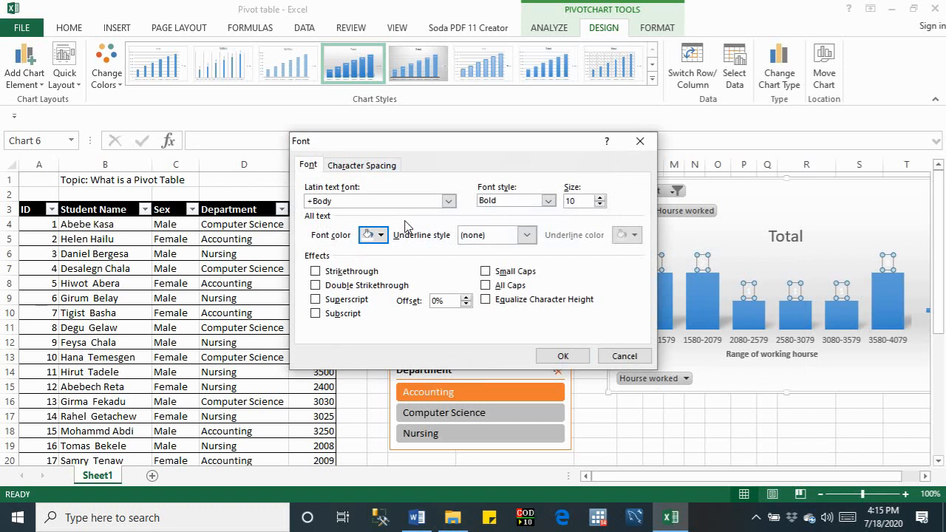
pyautogui.click(548, 202)
pyautogui.click(529, 173)
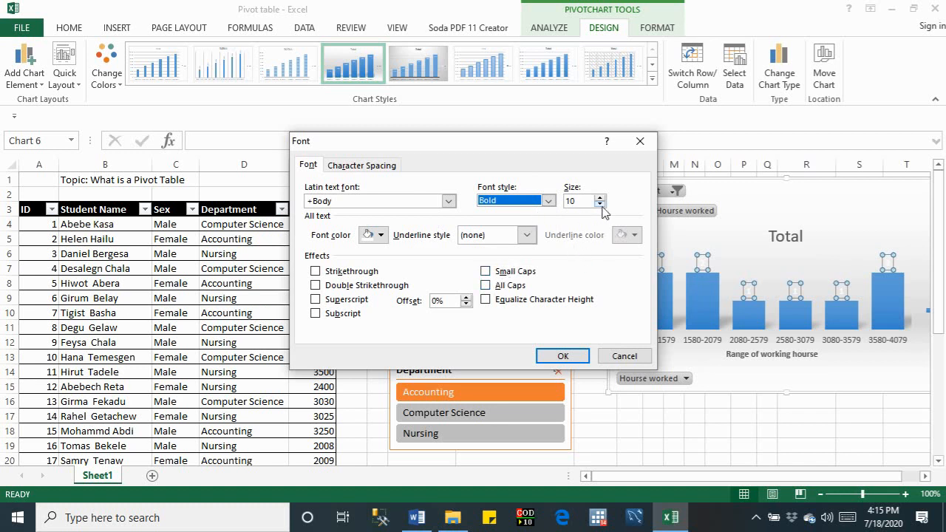
pyautogui.click(380, 235)
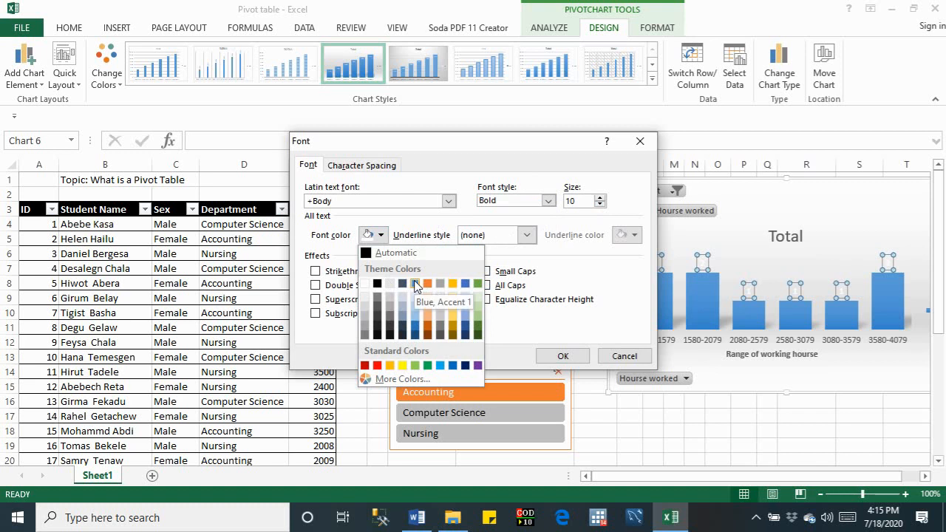
pyautogui.click(377, 366)
pyautogui.click(561, 354)
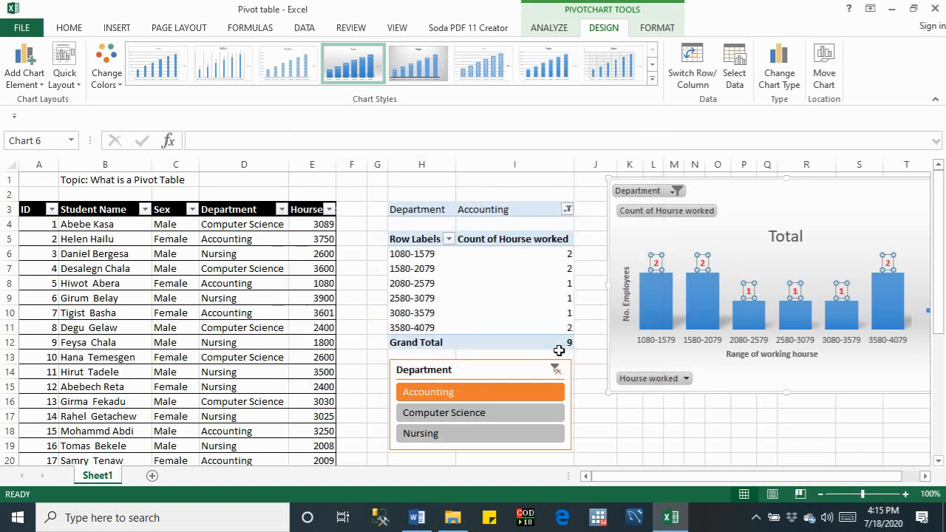
pyautogui.click(640, 366)
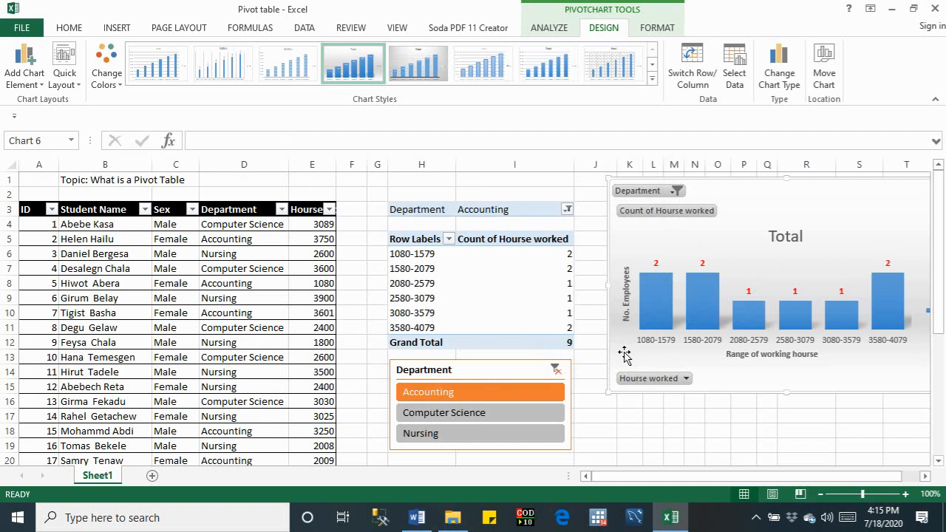
# - Remove the chart title from the PivotChart
pyautogui.click(30, 85)
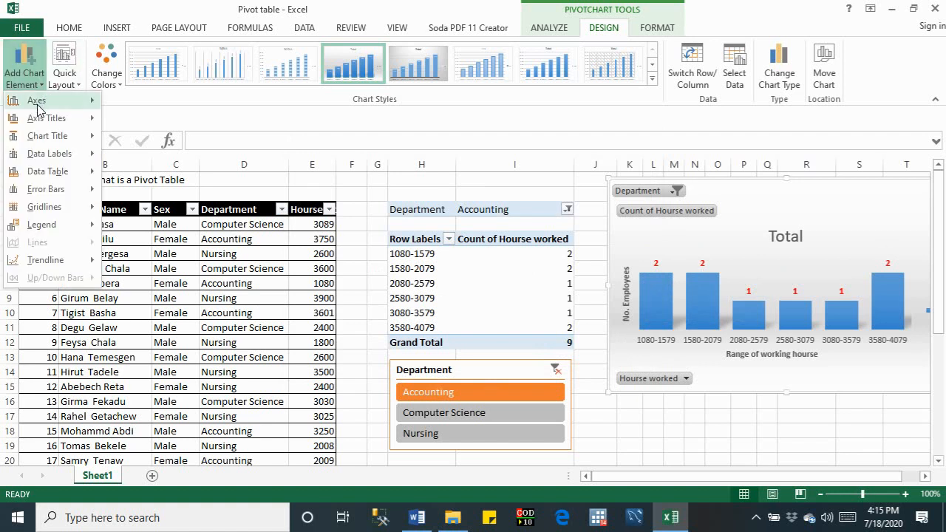
pyautogui.moveTo(45, 139)
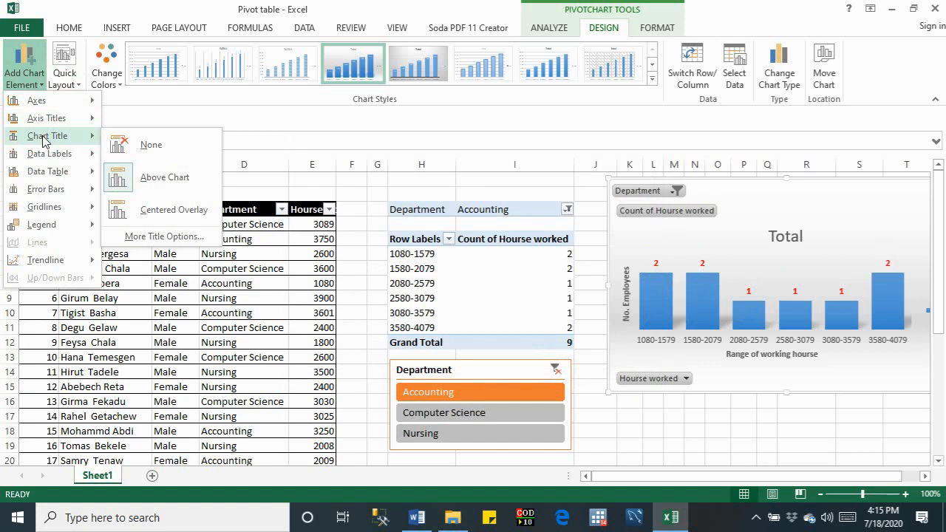
pyautogui.click(134, 145)
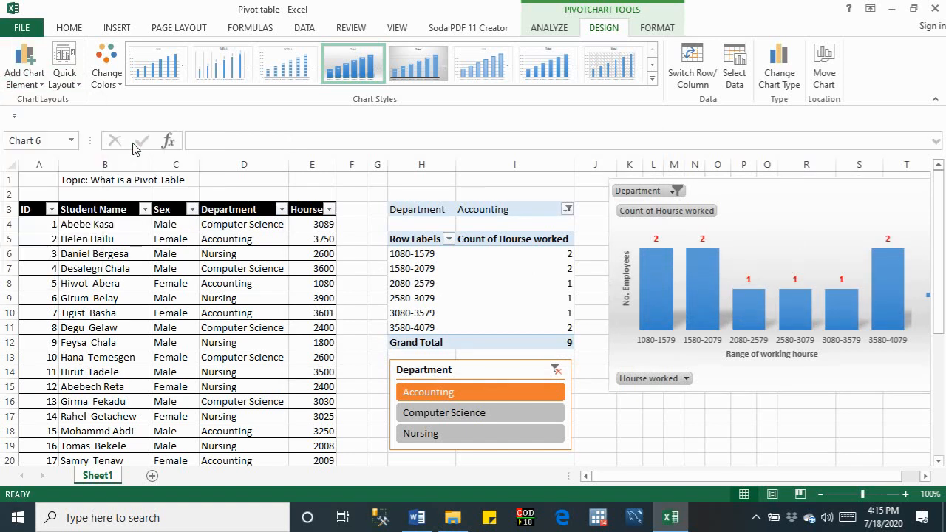
# - Reapply the Outside End position to the PivotChart's data labels
pyautogui.click(31, 87)
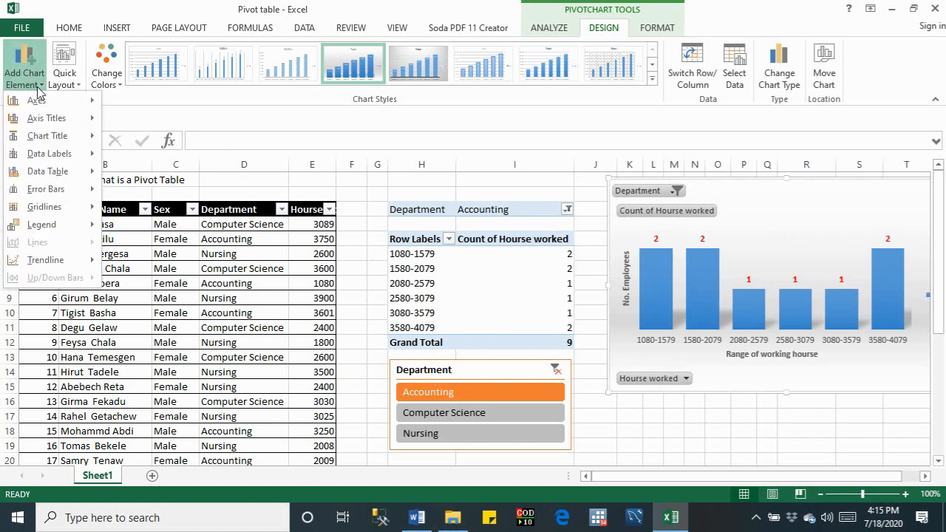
pyautogui.moveTo(45, 174)
pyautogui.moveTo(46, 155)
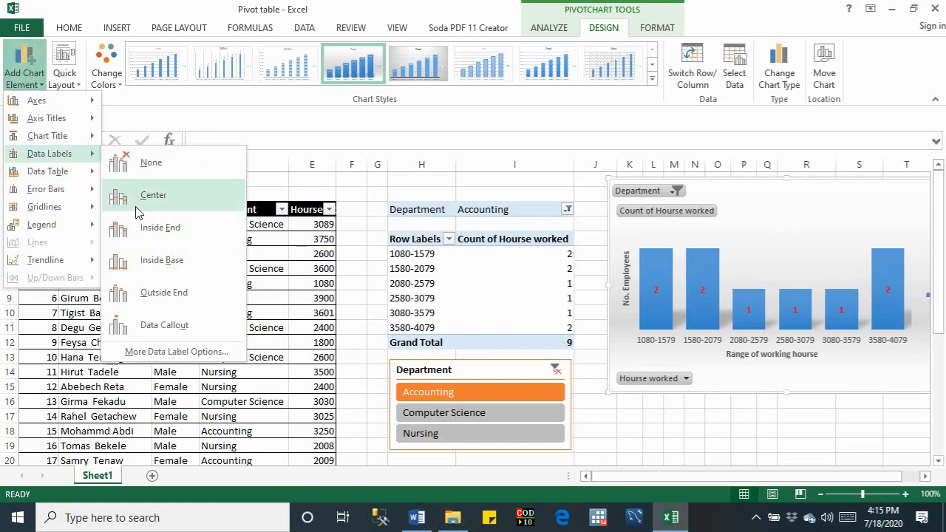
pyautogui.click(156, 290)
pyautogui.click(156, 284)
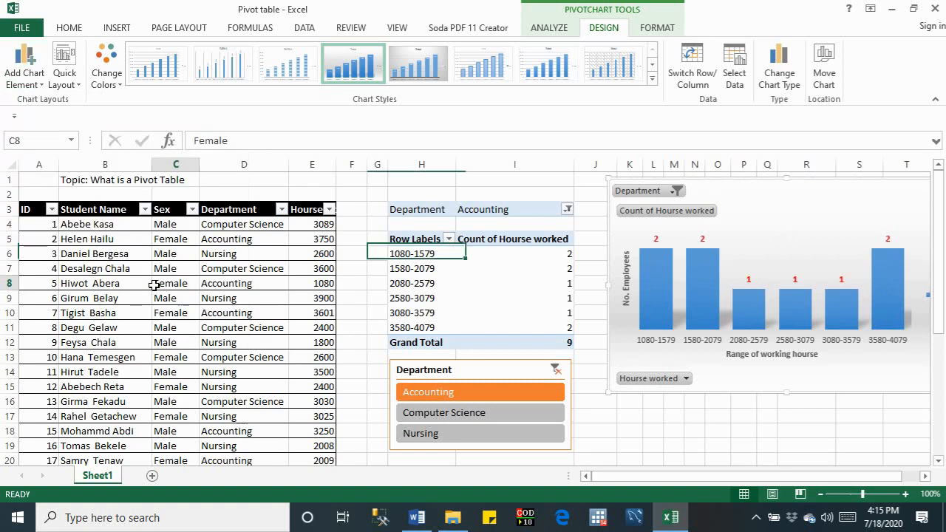
# - Reselect the PivotChart, preview a data table with legend keys, and keep the data table set to None
pyautogui.click(16, 87)
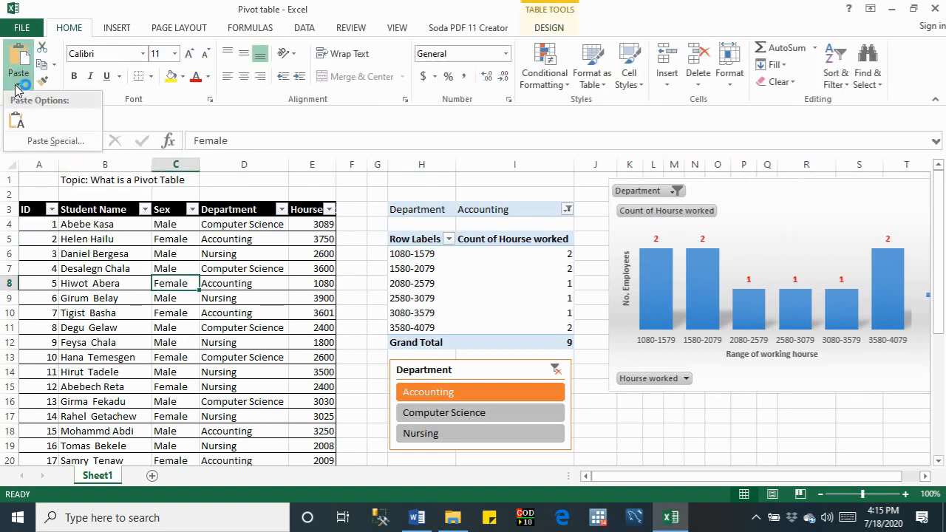
pyautogui.click(620, 345)
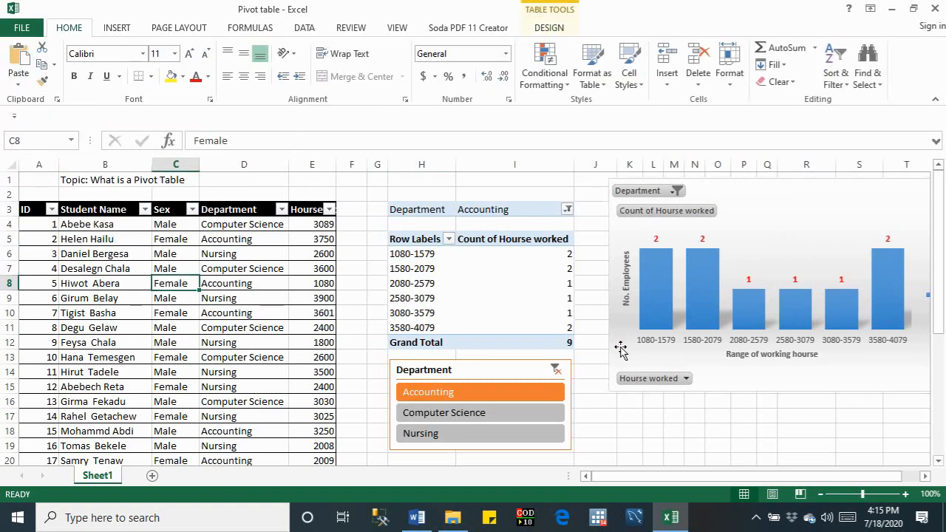
pyautogui.click(548, 27)
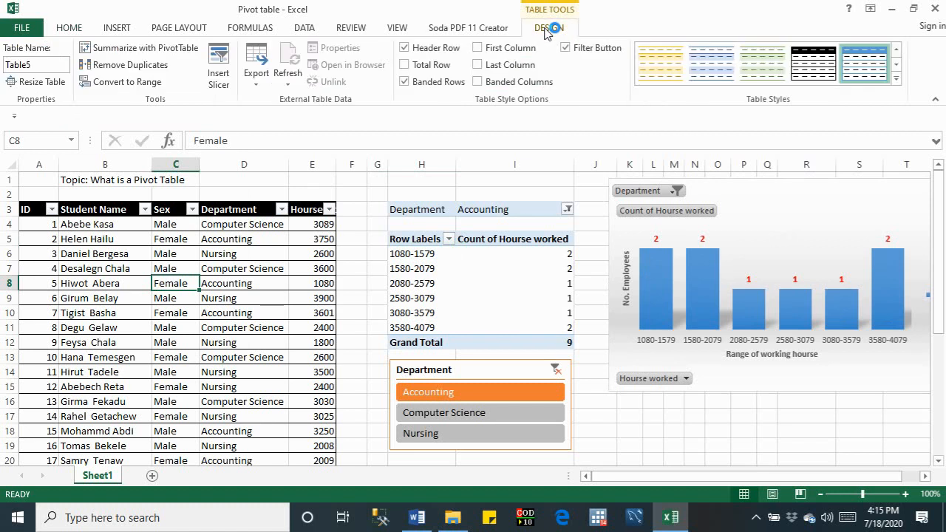
pyautogui.click(612, 355)
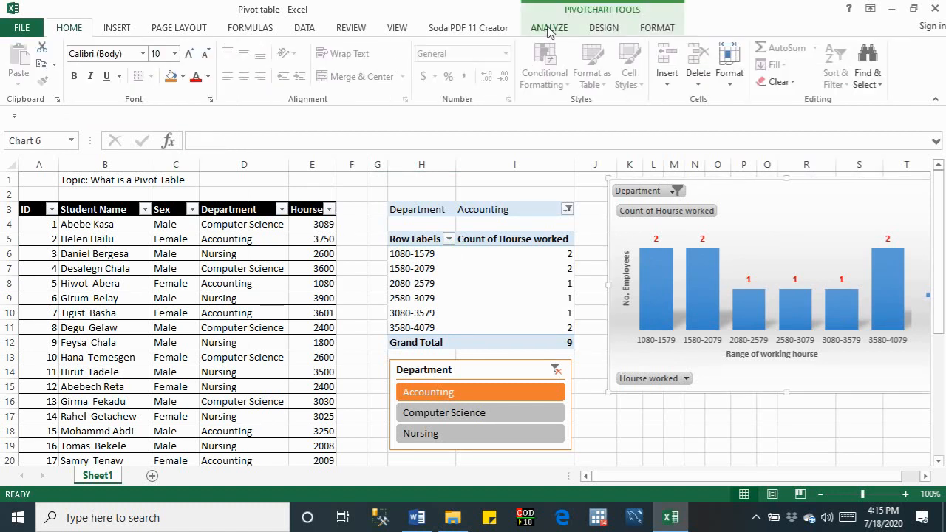
pyautogui.click(621, 28)
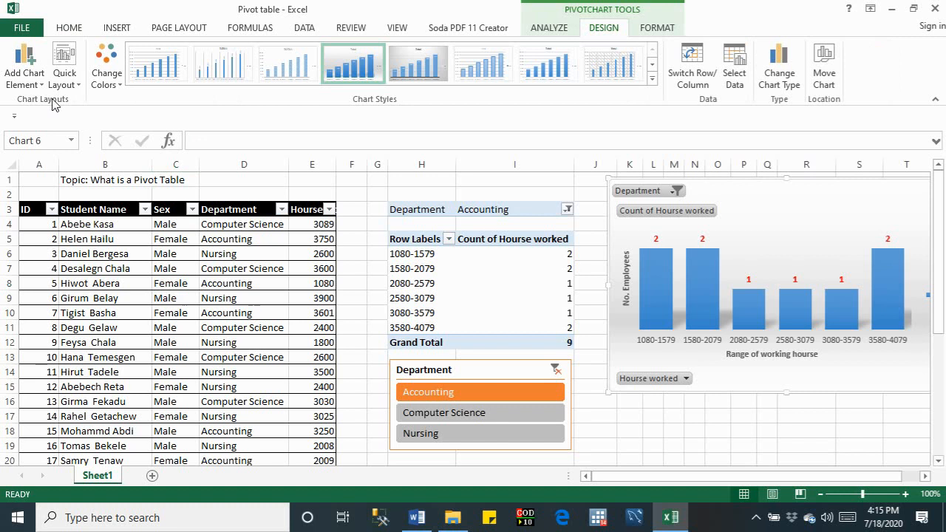
pyautogui.click(35, 83)
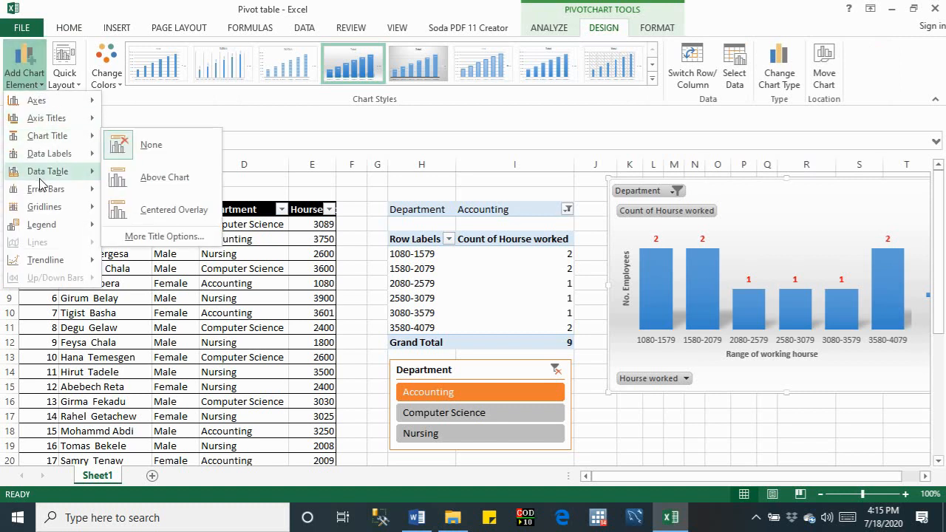
pyautogui.moveTo(34, 178)
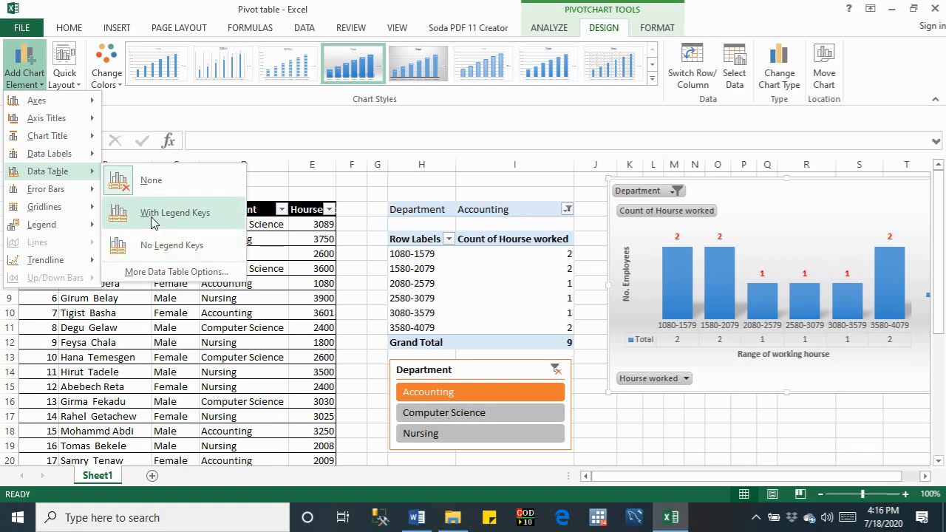
pyautogui.click(127, 185)
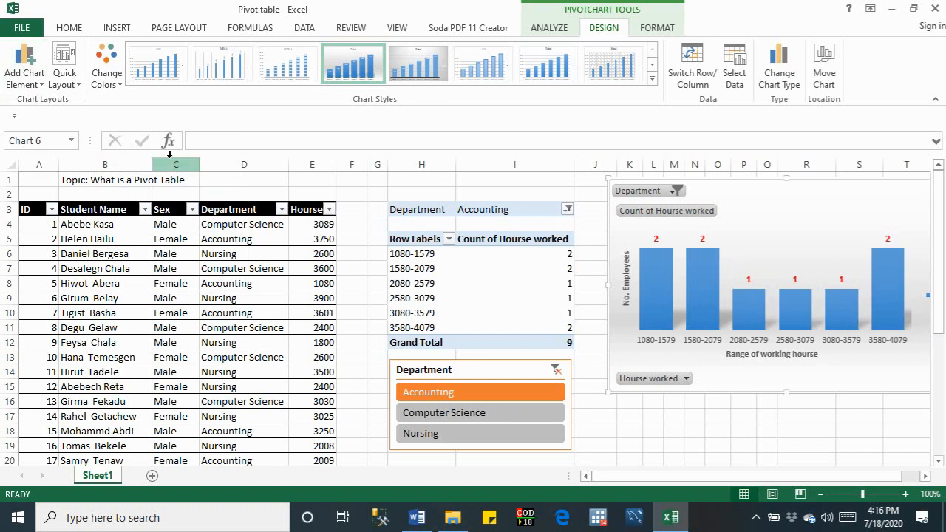
# - Add a Linear trendline to the PivotChart and shift the chart left so its legend fits in view
pyautogui.click(25, 73)
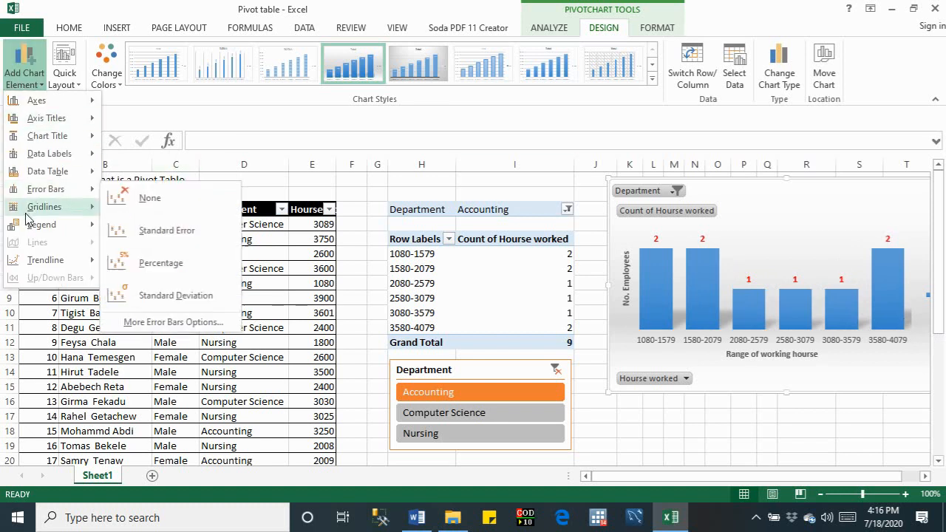
pyautogui.moveTo(27, 264)
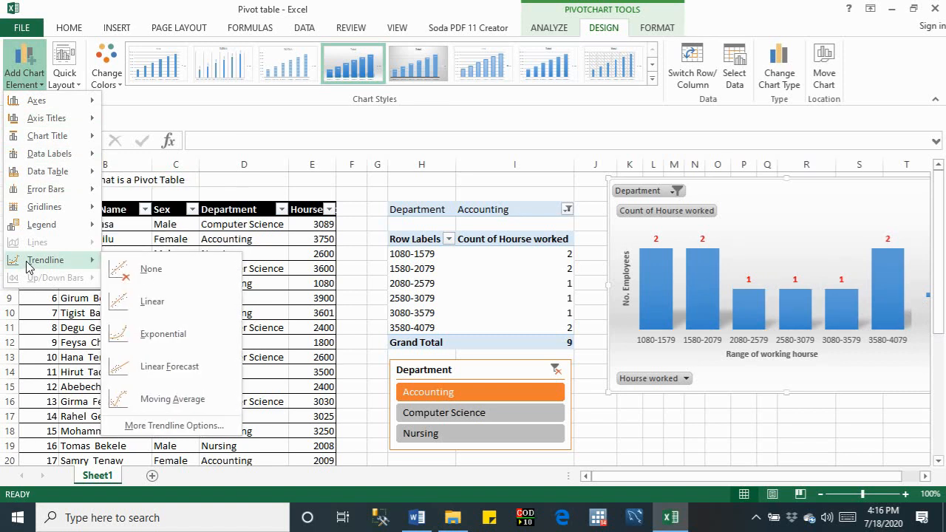
pyautogui.click(129, 309)
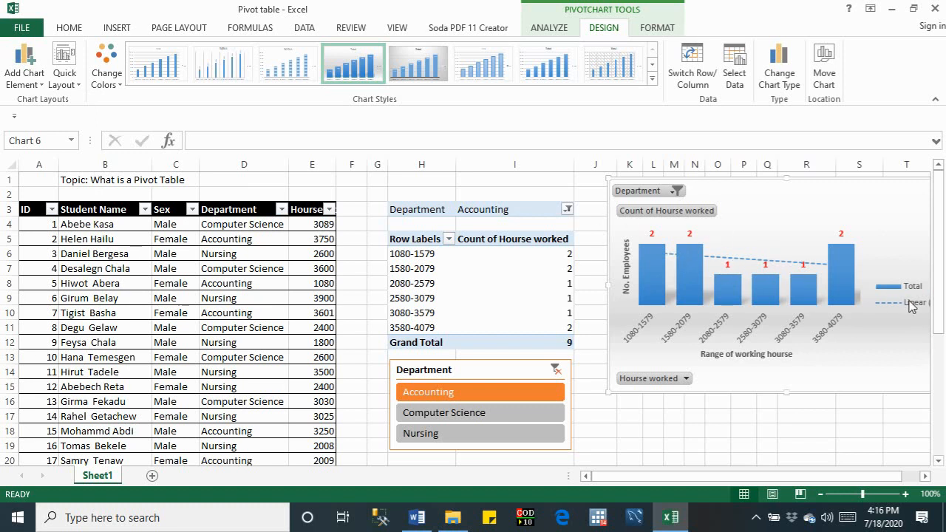
pyautogui.moveTo(732, 186); pyautogui.dragTo(702, 189)
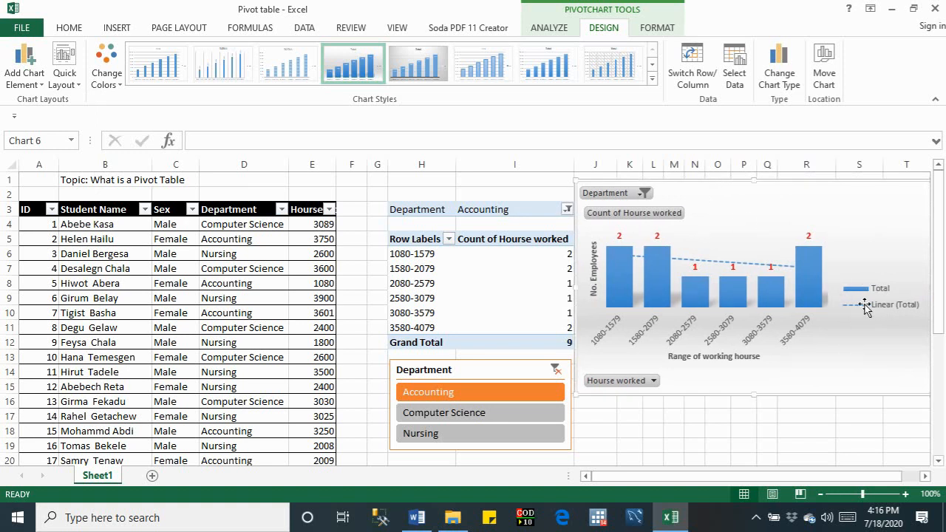
# - Remove the trendline from the PivotChart
pyautogui.click(39, 87)
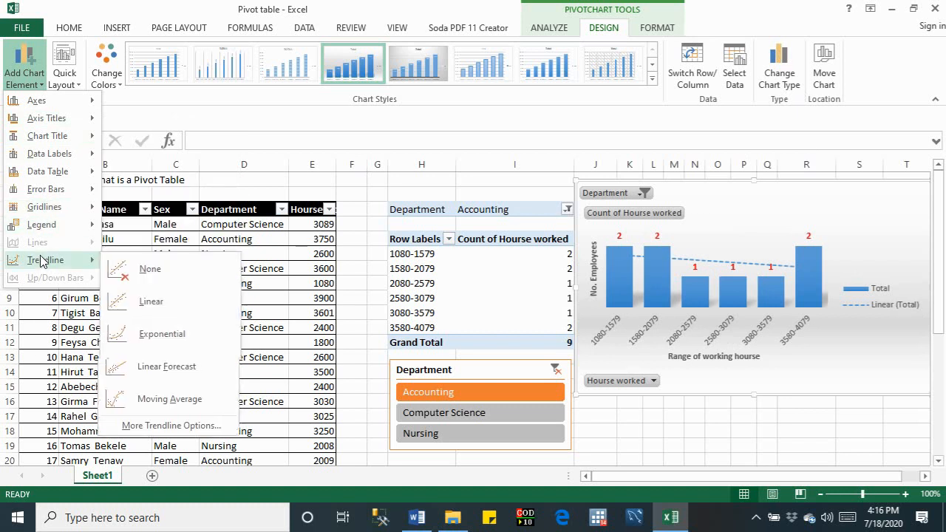
pyautogui.click(149, 268)
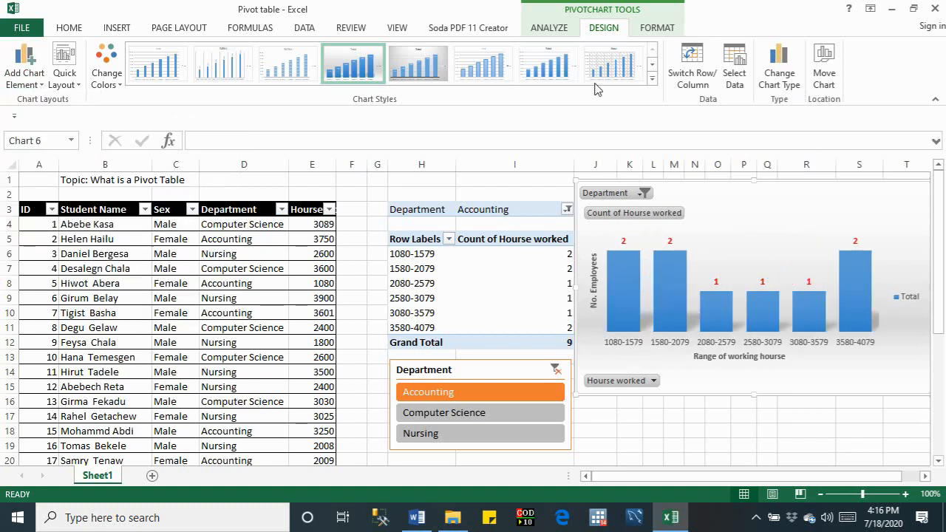
# - Change the PivotChart's type to Line and apply the chart style with the hatched plot area
pyautogui.click(780, 73)
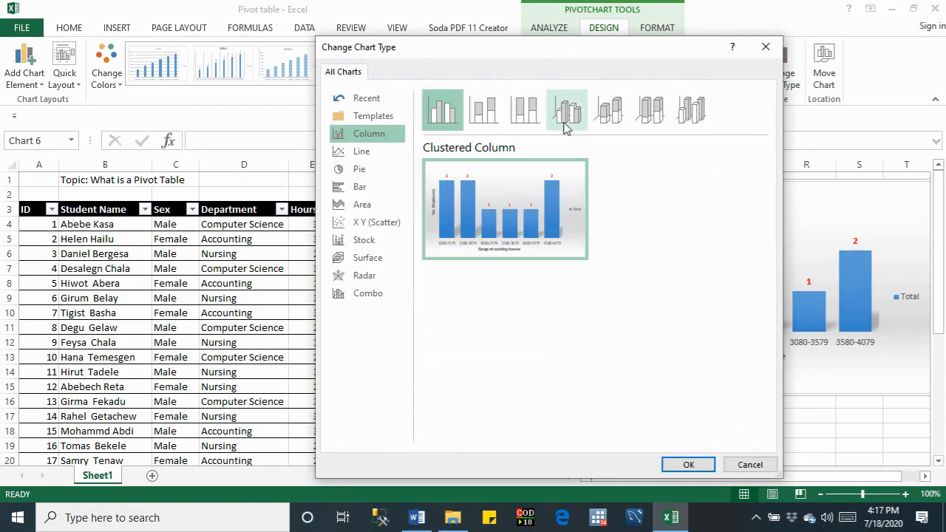
pyautogui.click(362, 153)
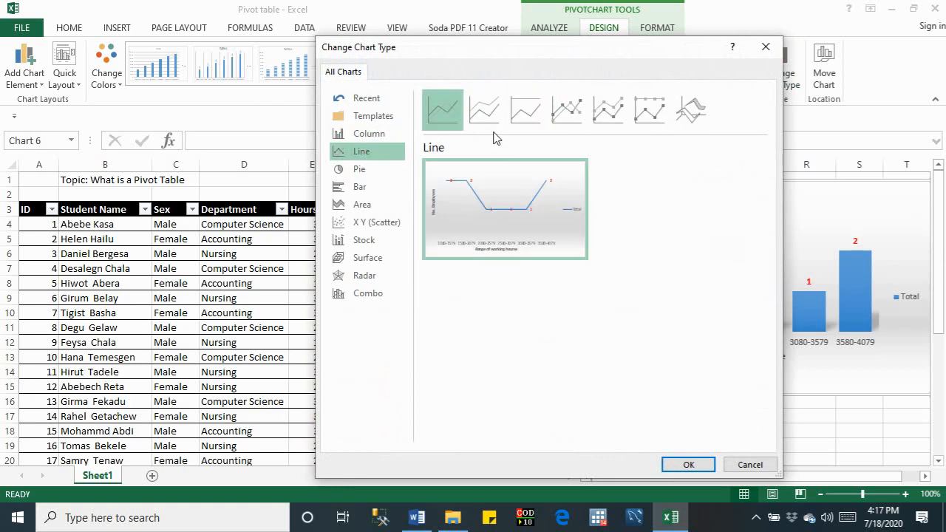
pyautogui.moveTo(486, 209)
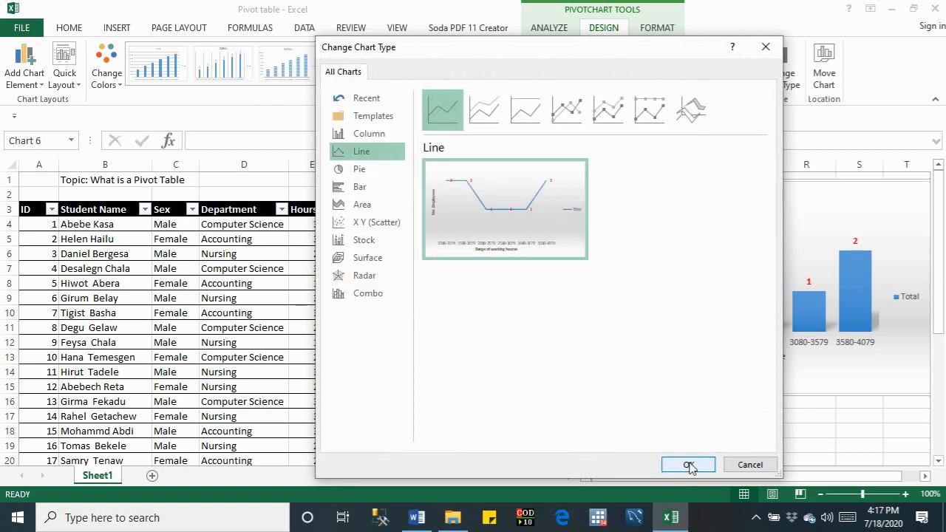
pyautogui.click(687, 465)
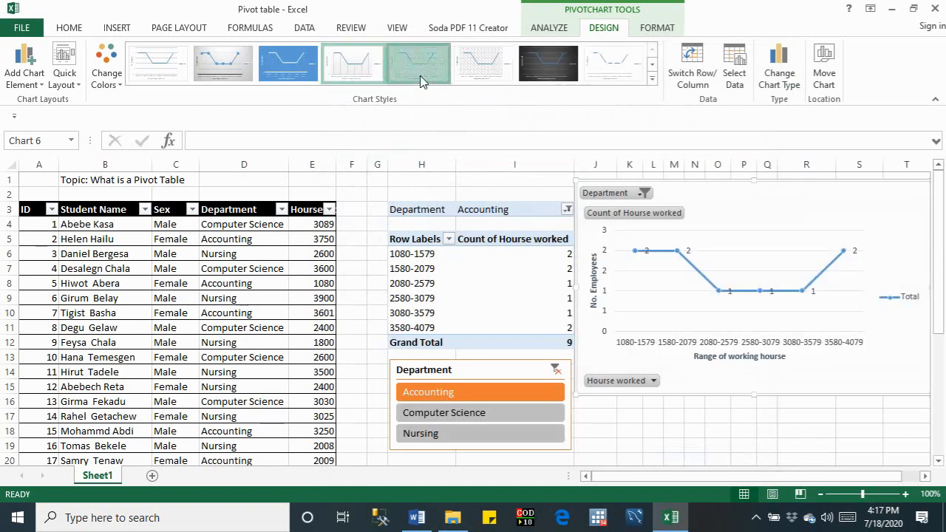
pyautogui.click(485, 77)
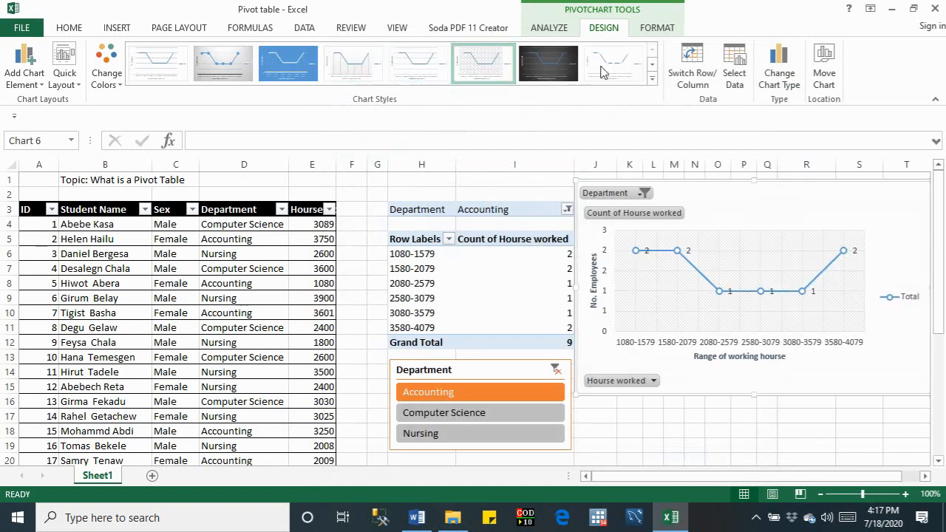
# - Change the PivotChart's type to Pie
pyautogui.click(781, 96)
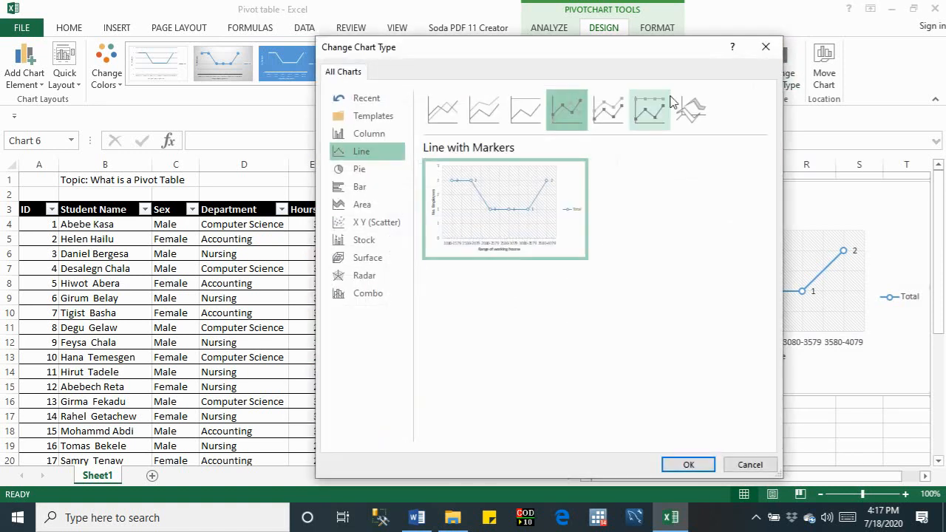
pyautogui.click(360, 171)
pyautogui.click(672, 465)
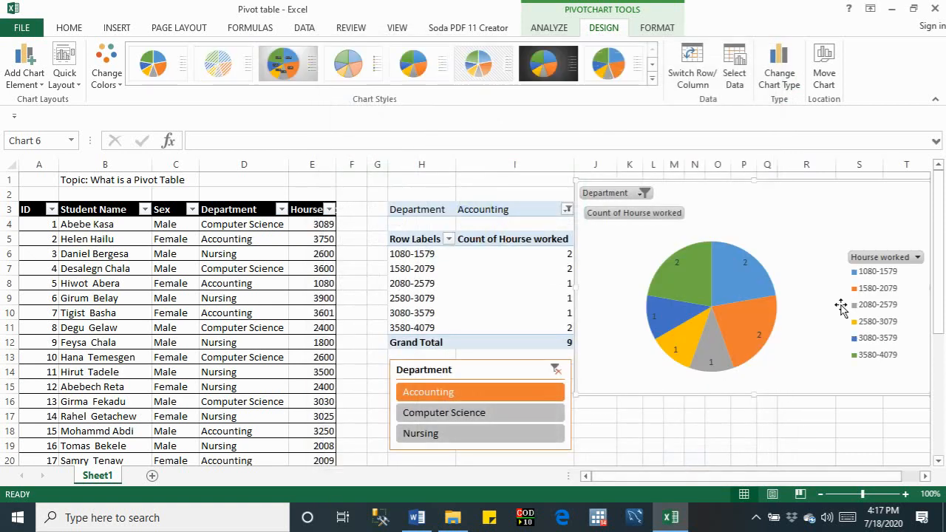
# - Change the PivotChart's type to Bar
pyautogui.click(786, 83)
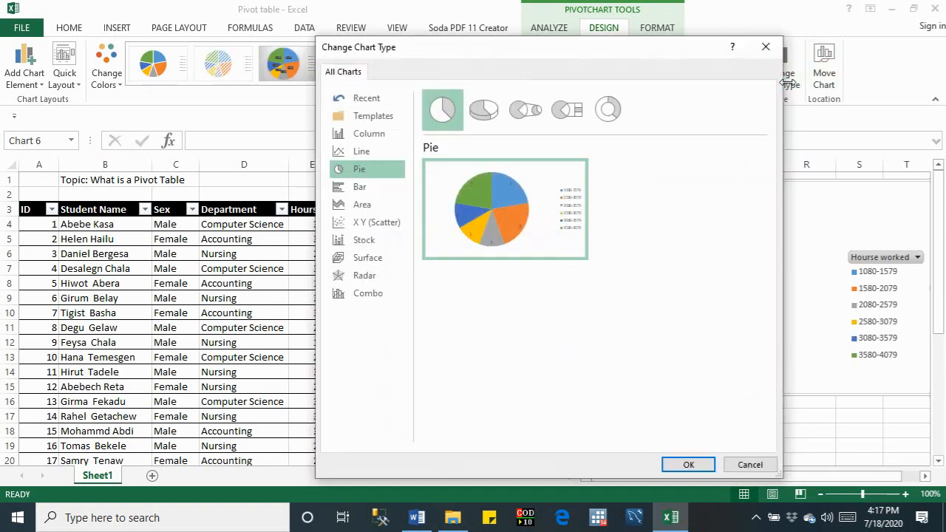
pyautogui.click(359, 189)
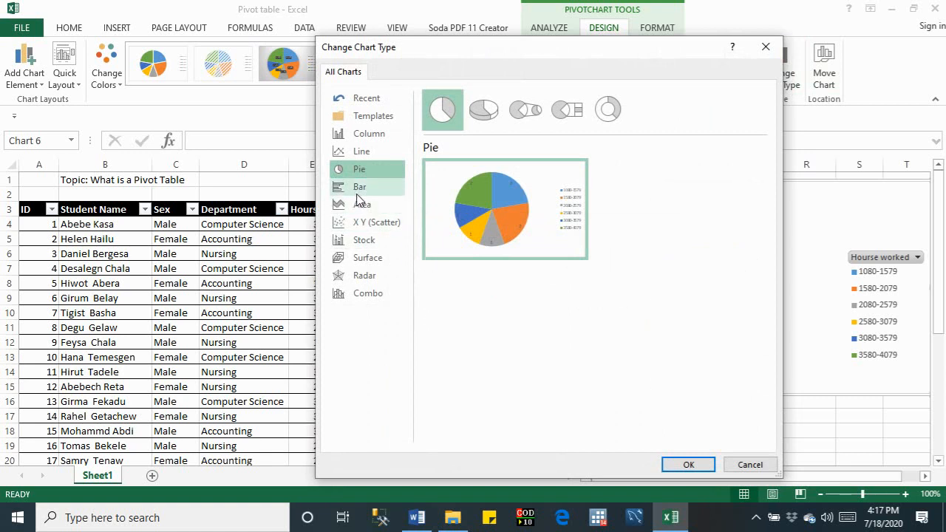
pyautogui.moveTo(477, 257)
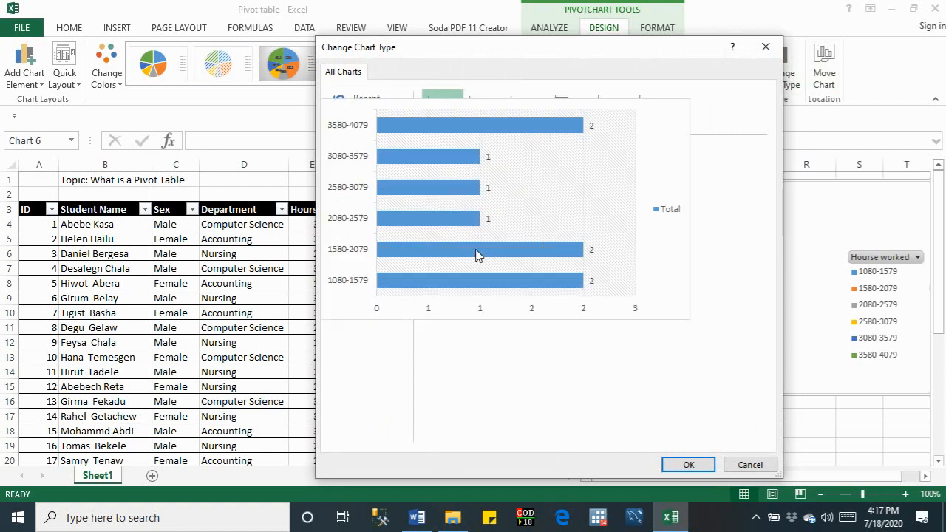
pyautogui.click(687, 464)
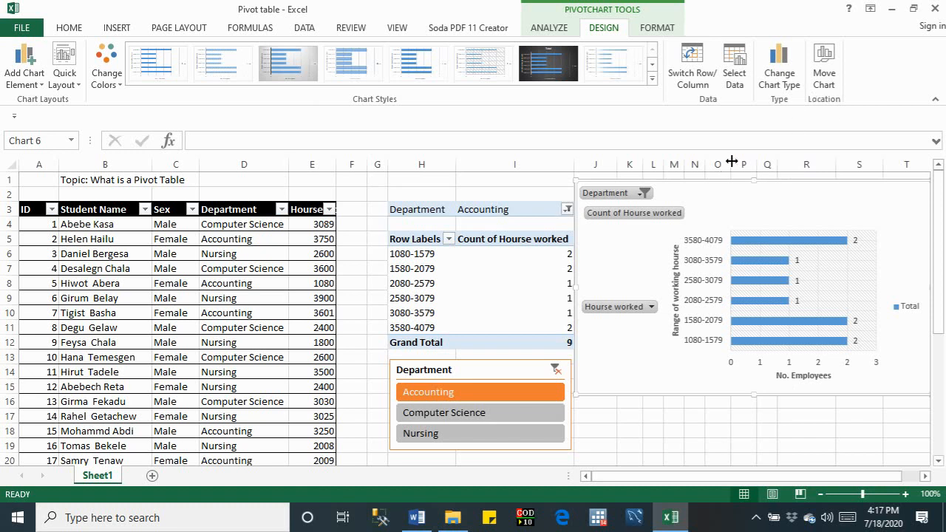
# - Move the PivotChart to a new sheet named Chart1
pyautogui.click(826, 70)
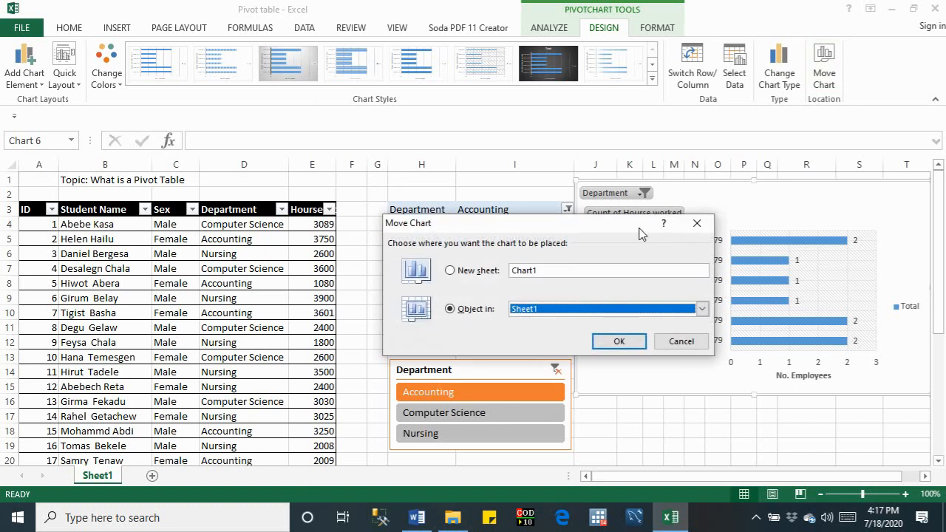
pyautogui.click(471, 272)
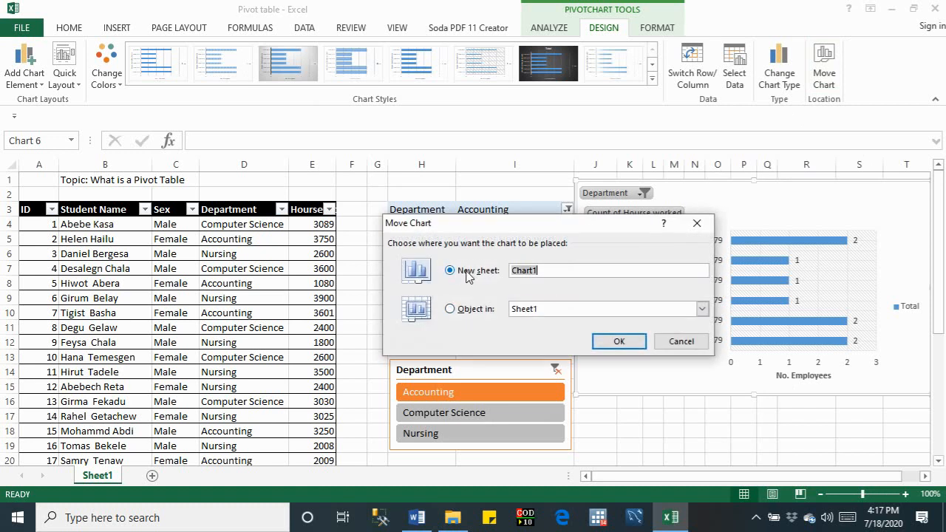
pyautogui.click(614, 343)
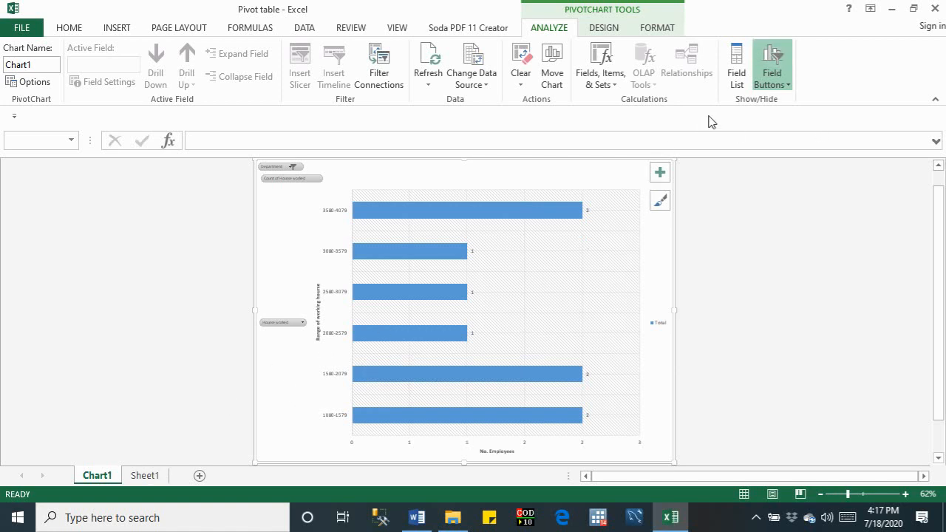
# - Move the PivotChart back as an object in Sheet1
pyautogui.click(553, 71)
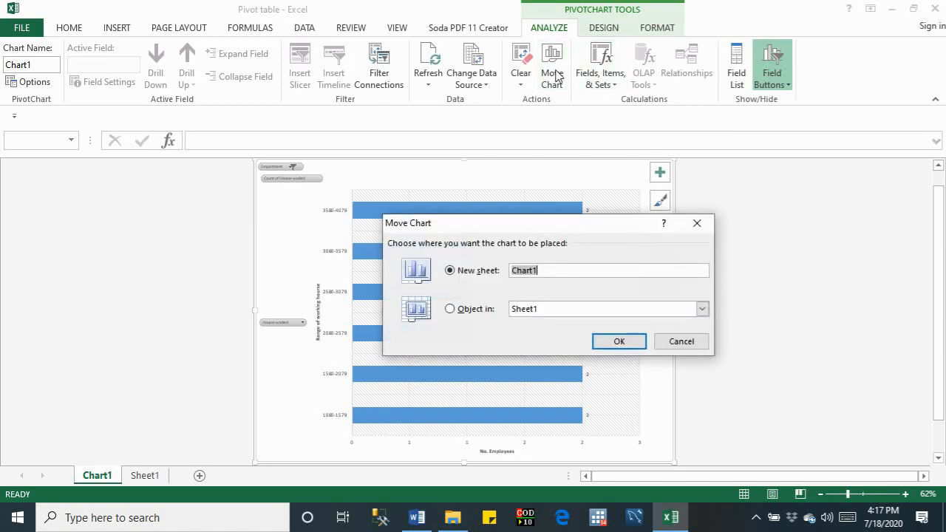
pyautogui.click(466, 312)
pyautogui.click(626, 347)
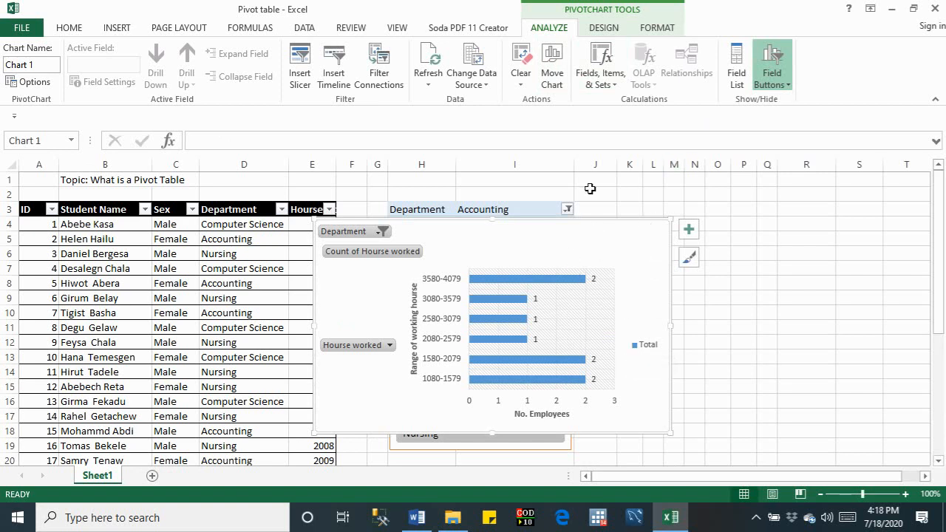
# - Show the PivotChart's field list and remove the Department and Hourse worked fields from the report
pyautogui.click(737, 81)
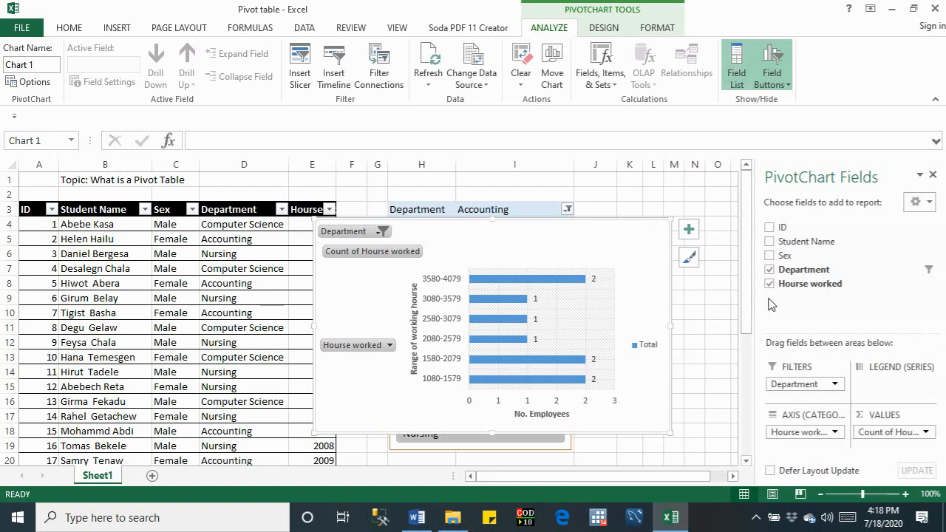
pyautogui.click(770, 270)
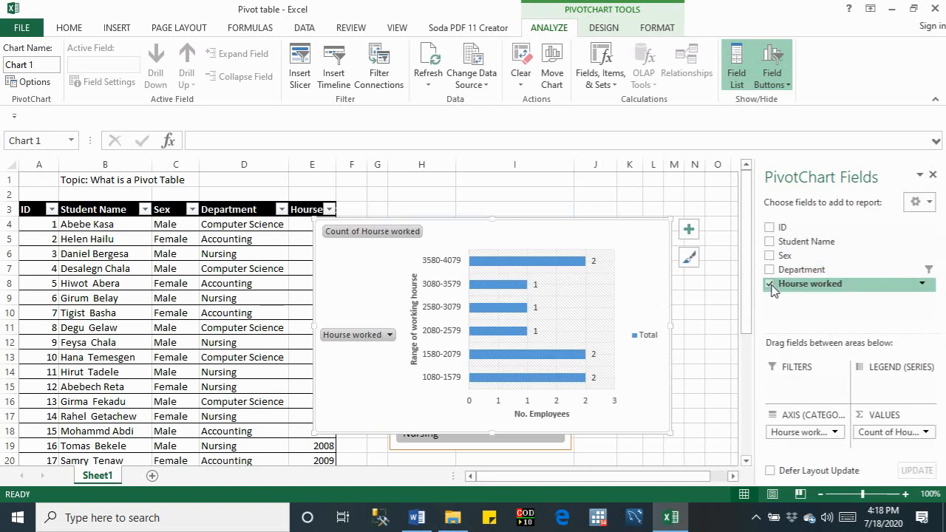
pyautogui.click(771, 285)
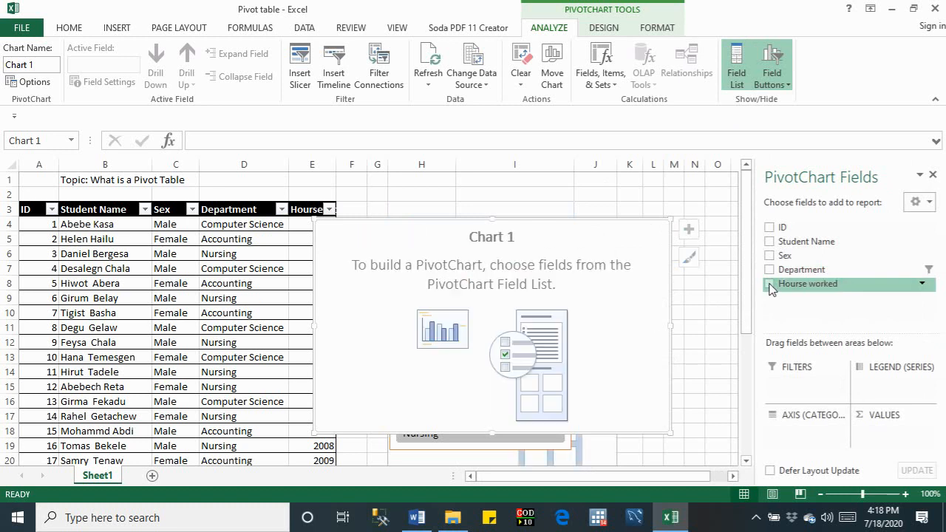
# - Add the Hourse worked and Department fields back to the PivotChart
pyautogui.click(770, 287)
pyautogui.click(770, 270)
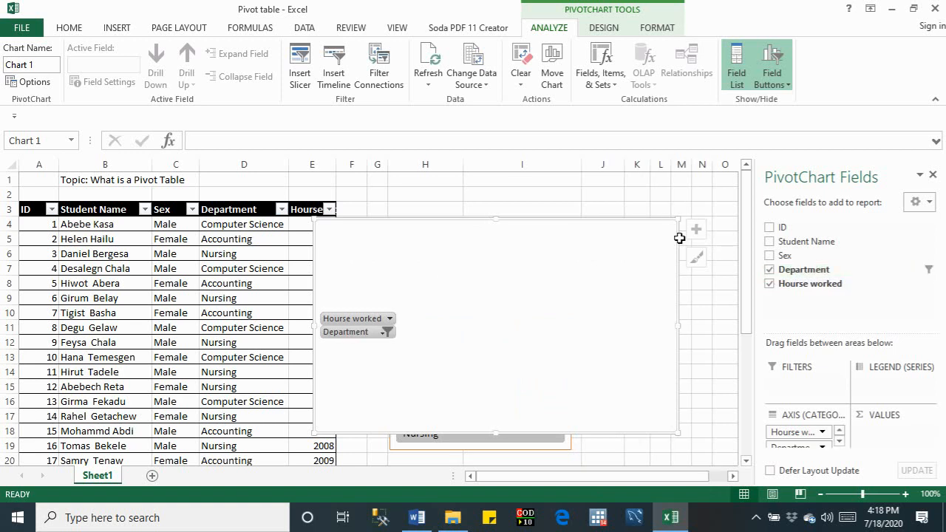
# - Undo the re-adding of both fields and the removal of the Hourse worked field
pyautogui.hotkey('ctrl', 'z')
pyautogui.hotkey('ctrl', 'z')
pyautogui.hotkey('ctrl', 'y')
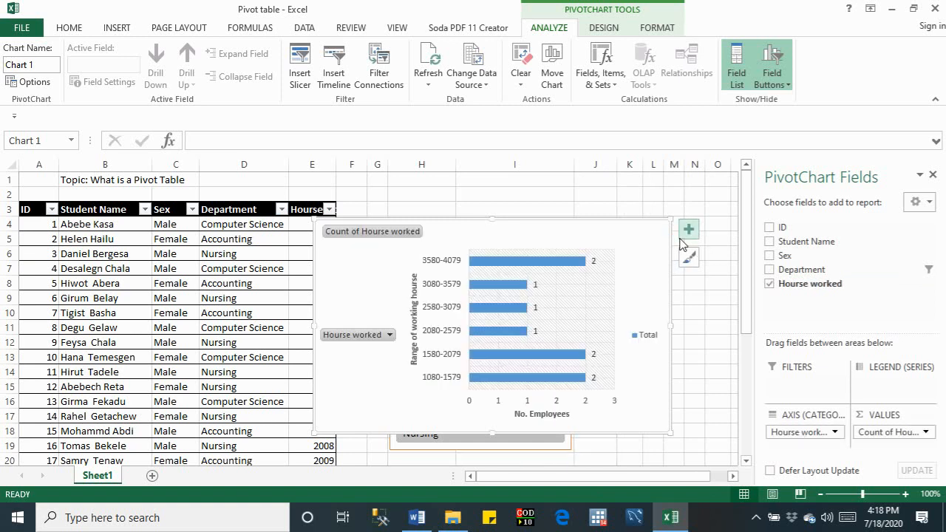